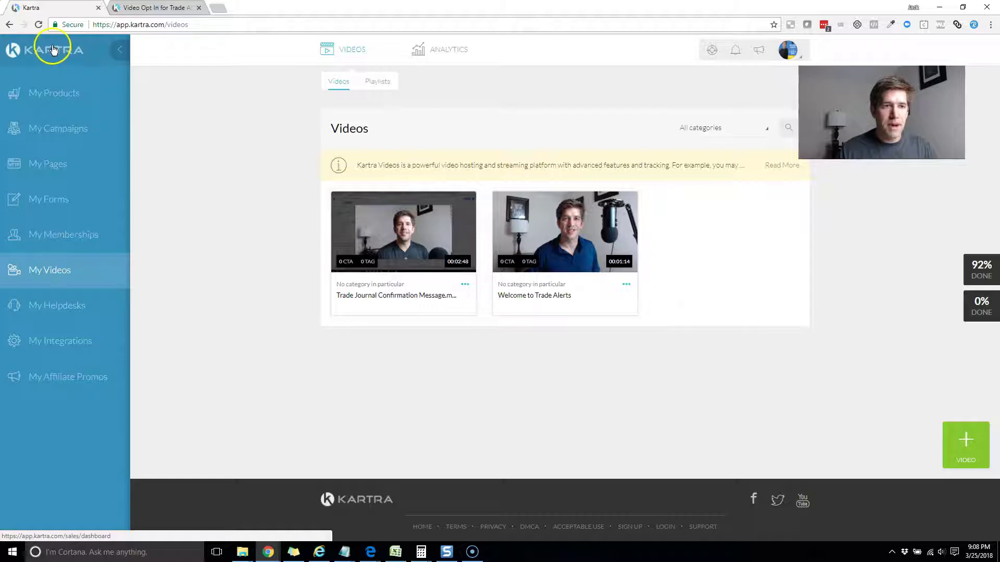
Start a single-video upload named 'Trade Alert Video Opt In'
{"action": "left_click", "coordinate": [970, 440]}
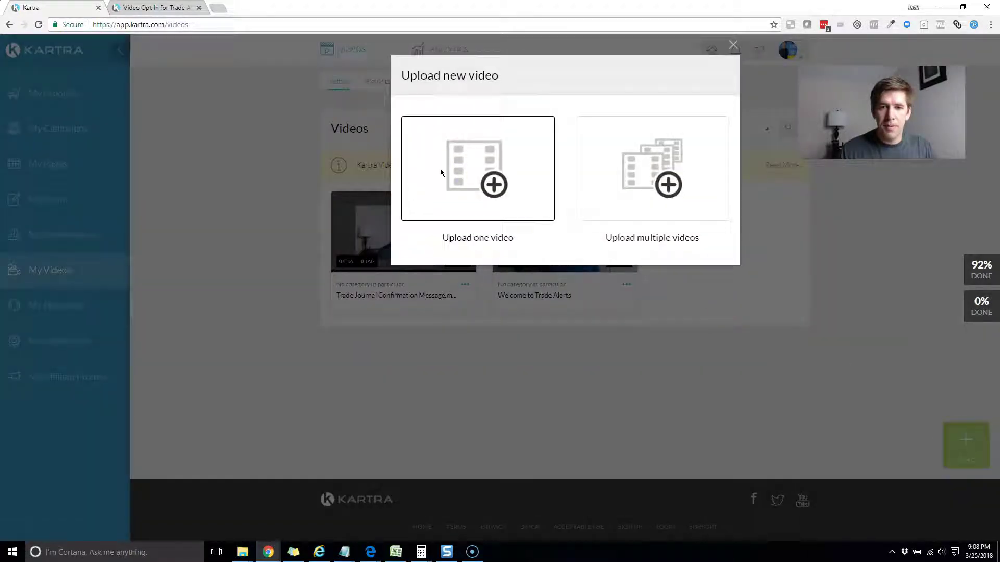
{"action": "left_click", "coordinate": [440, 168]}
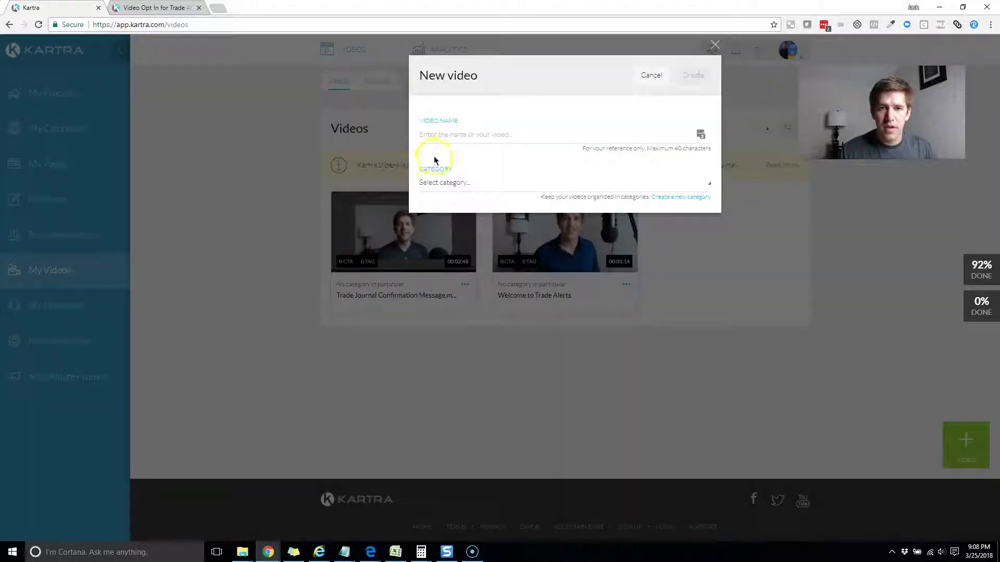
{"action": "left_click", "coordinate": [464, 135]}
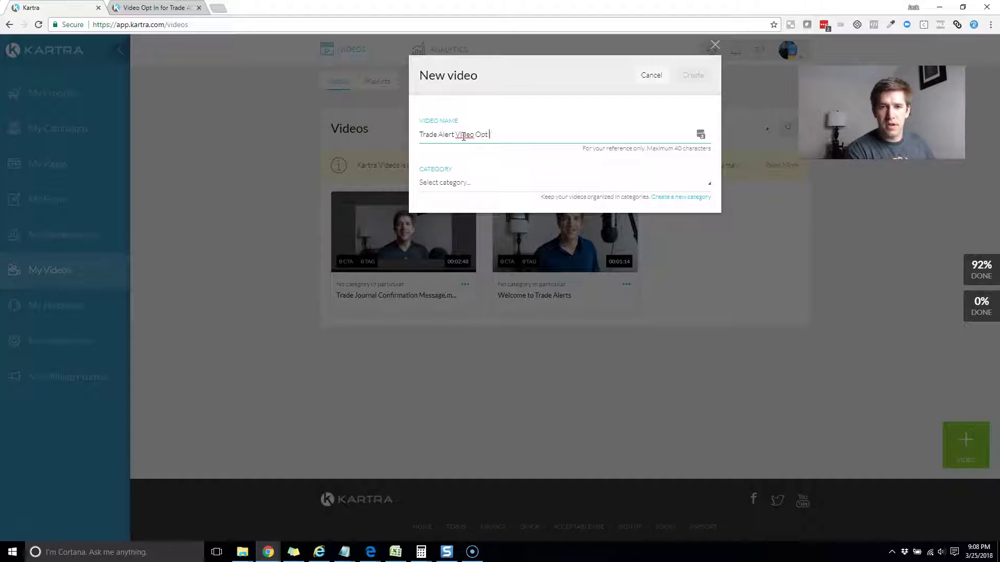
Create a new video category called OptionsOptInt
{"action": "left_click", "coordinate": [464, 186]}
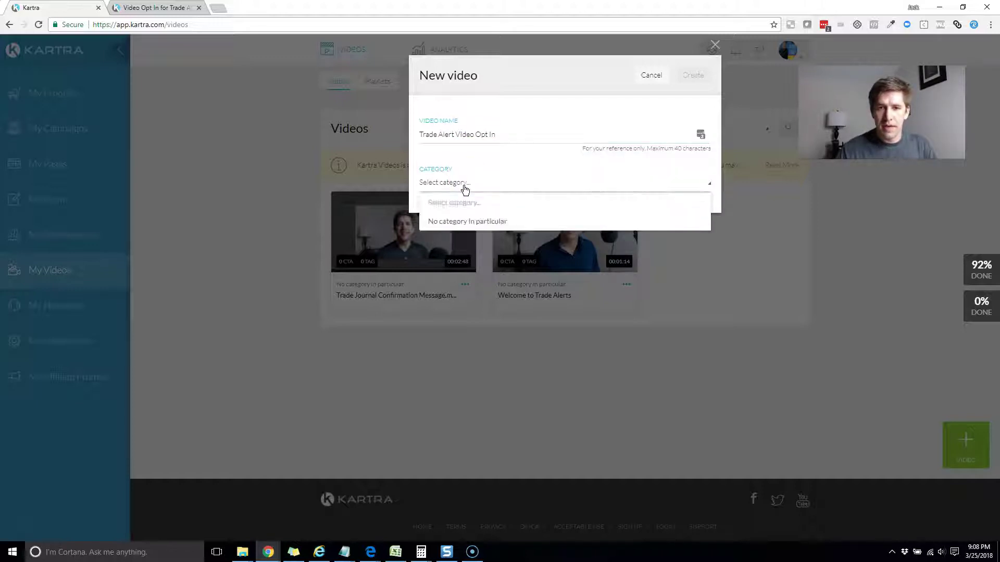
{"action": "left_click", "coordinate": [674, 198]}
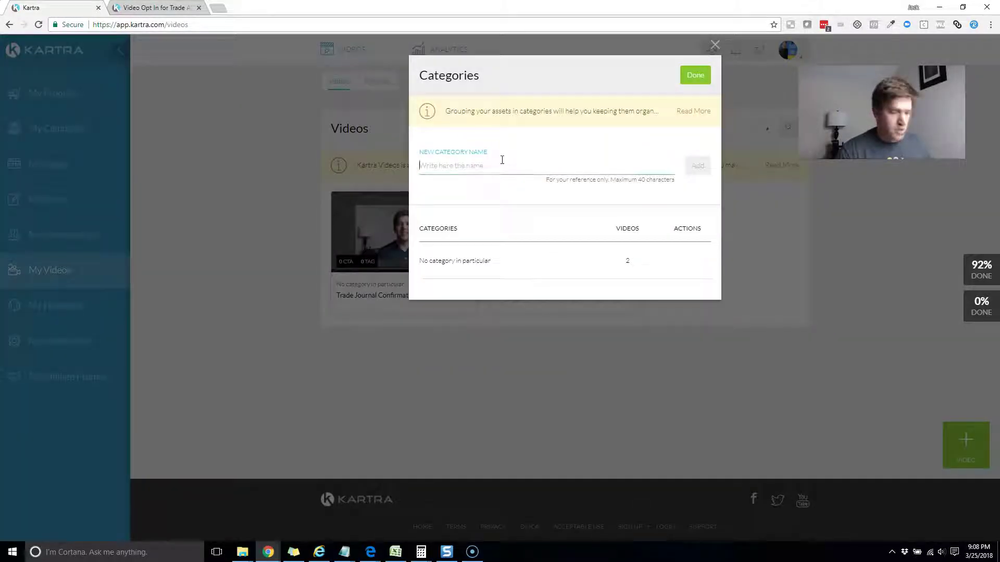
{"action": "type", "text": "OptionsOptInt"}
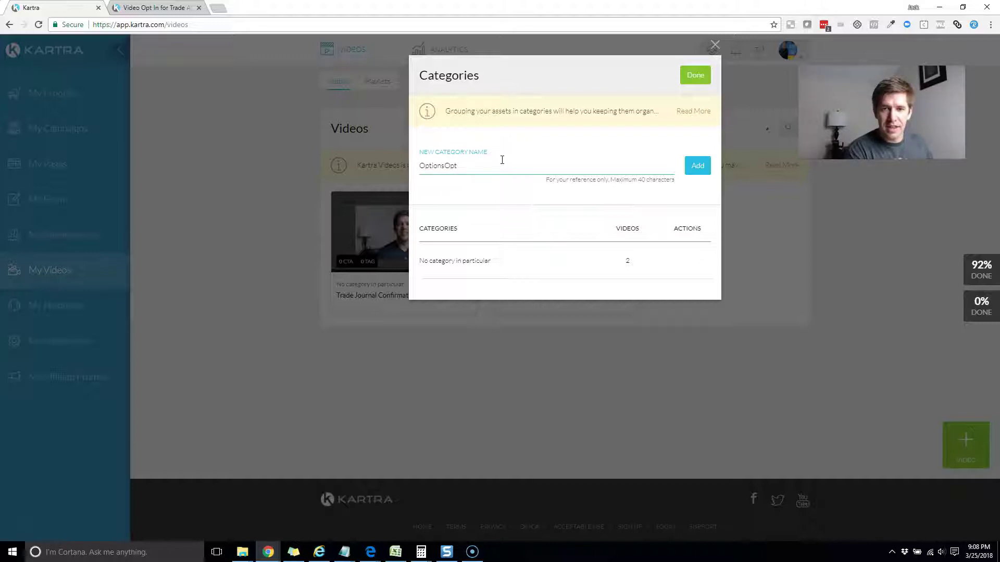
{"action": "left_click", "coordinate": [695, 167]}
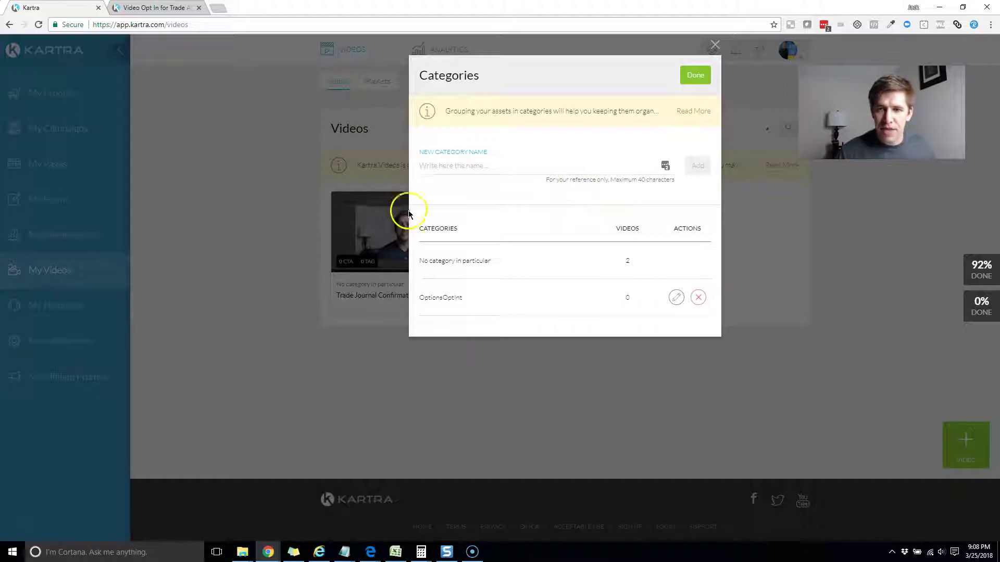
{"action": "left_click", "coordinate": [692, 78]}
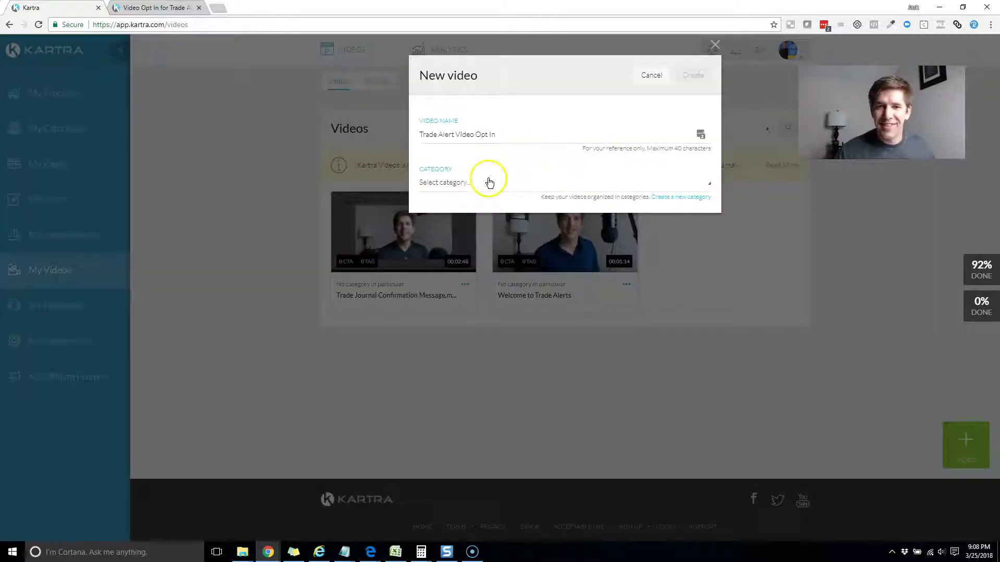
File the video under OptionsOptInt and create it
{"action": "left_click", "coordinate": [489, 182]}
{"action": "left_click", "coordinate": [453, 239]}
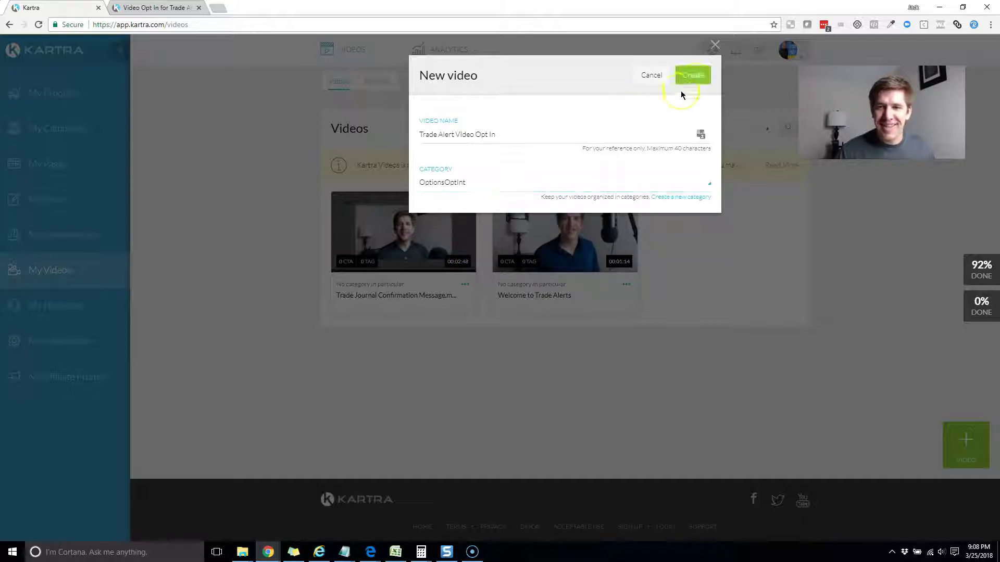
{"action": "left_click", "coordinate": [693, 86]}
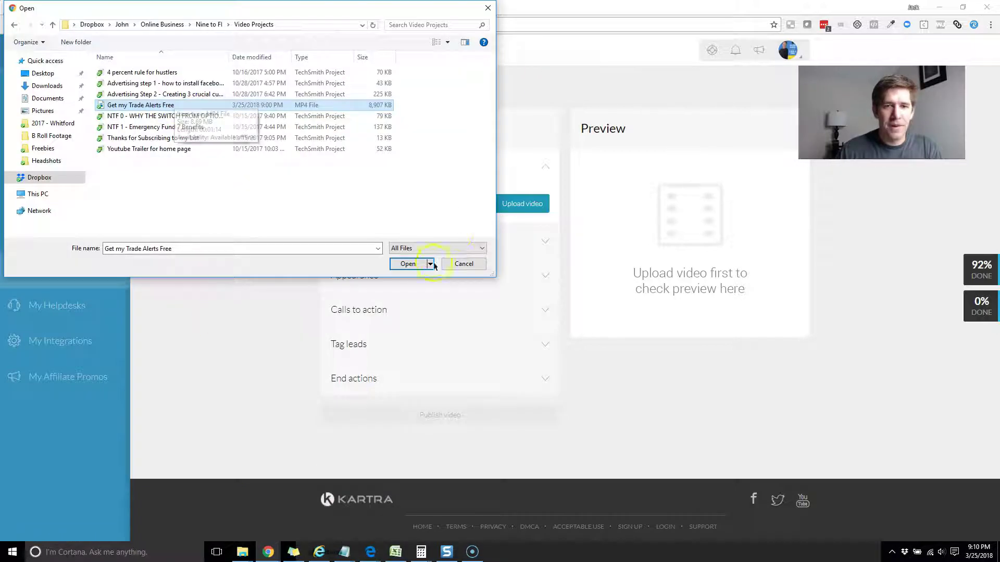
Upload the 'Get my Trade Alerts Free' file and let it transfer and start optimizing
{"action": "left_click", "coordinate": [408, 264]}
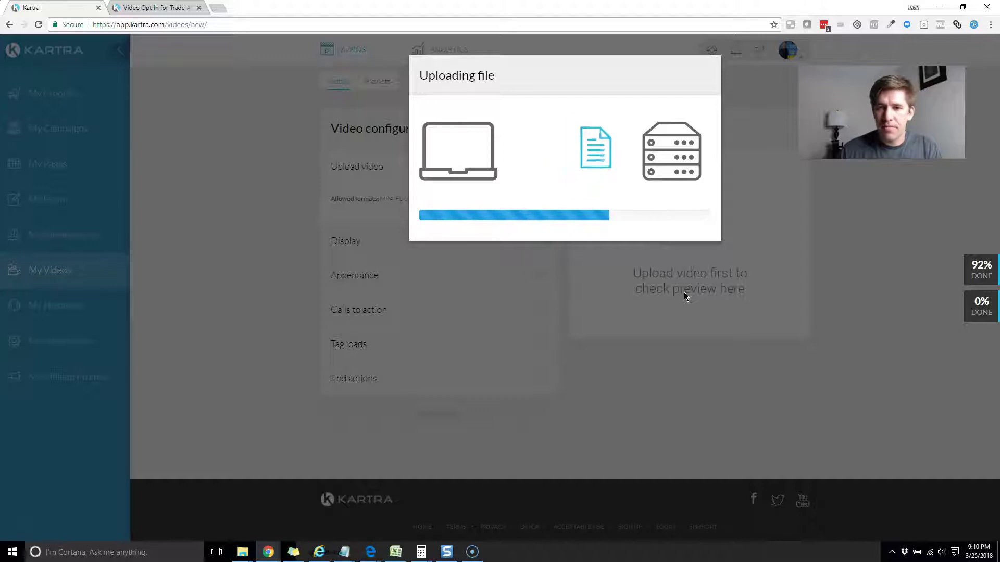
{"action": "left_click", "coordinate": [499, 228]}
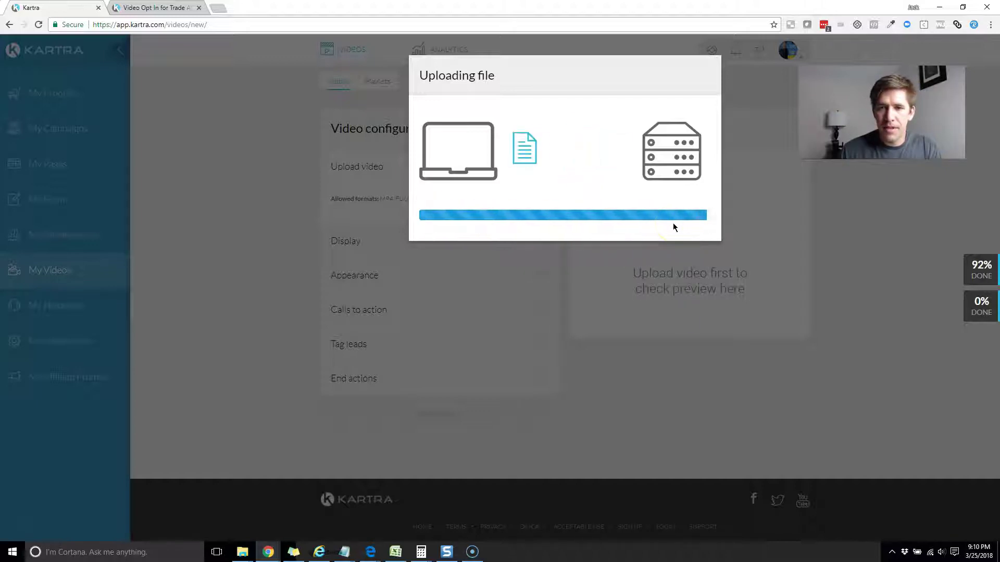
{"action": "left_click", "coordinate": [647, 213]}
{"action": "left_click", "coordinate": [493, 208]}
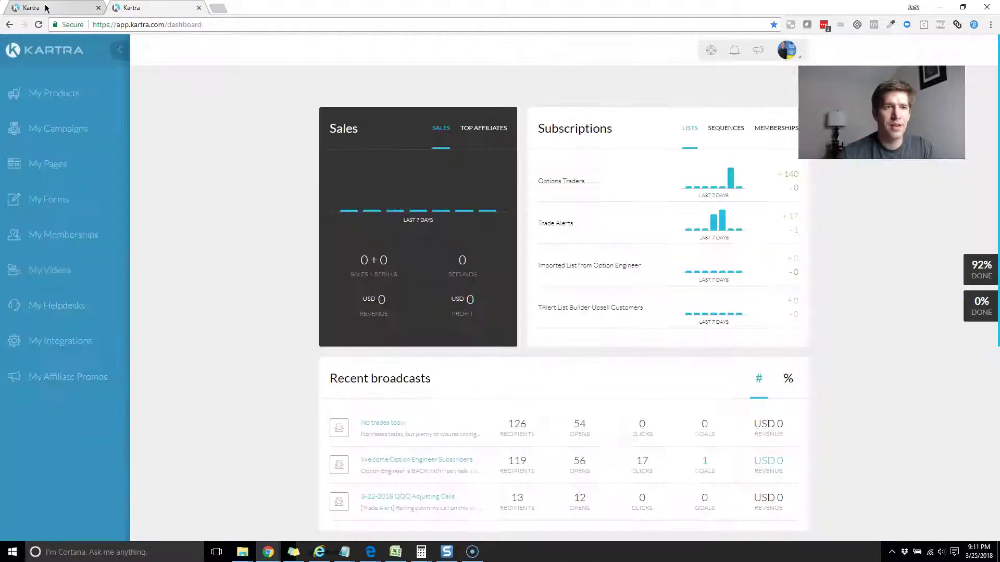
{"action": "left_click", "coordinate": [45, 8]}
Preview several squeeze page templates on the Kartra dashboard
{"action": "left_click", "coordinate": [160, 10]}
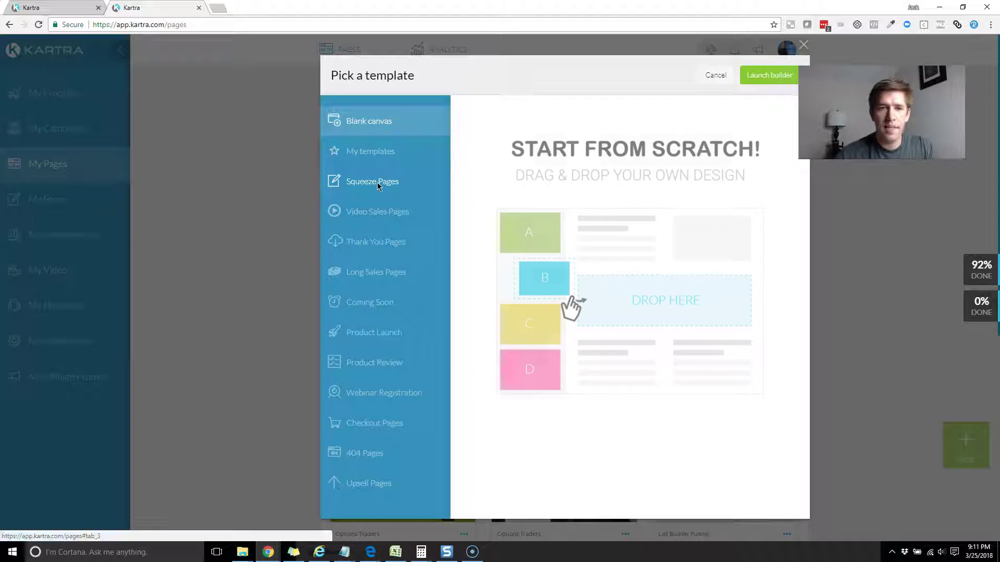
{"action": "left_click", "coordinate": [377, 187]}
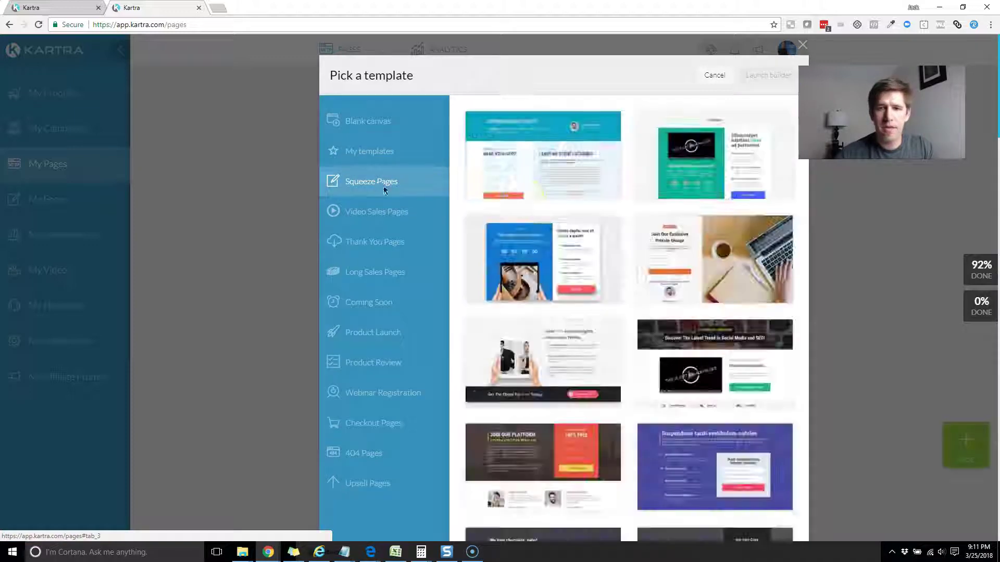
{"action": "mouse_move", "coordinate": [751, 221]}
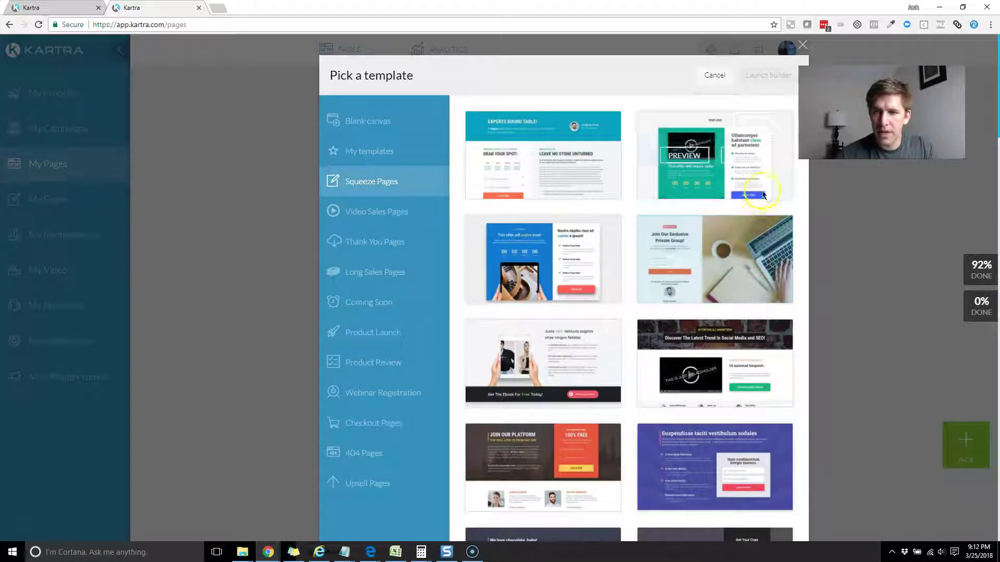
{"action": "left_click", "coordinate": [687, 155]}
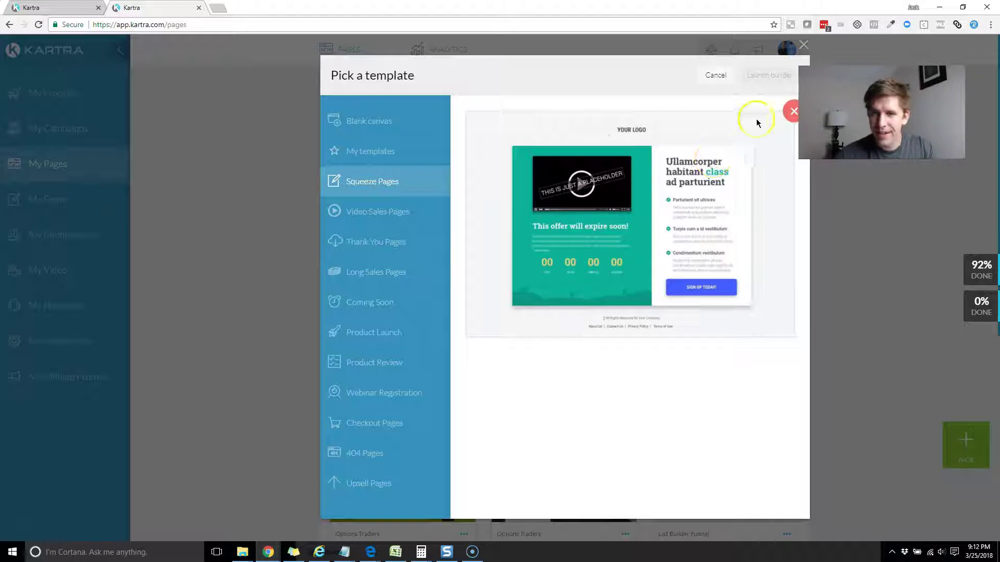
{"action": "left_click", "coordinate": [783, 112]}
{"action": "scroll", "coordinate": [671, 255], "scroll_direction": "down", "scroll_amount": 5}
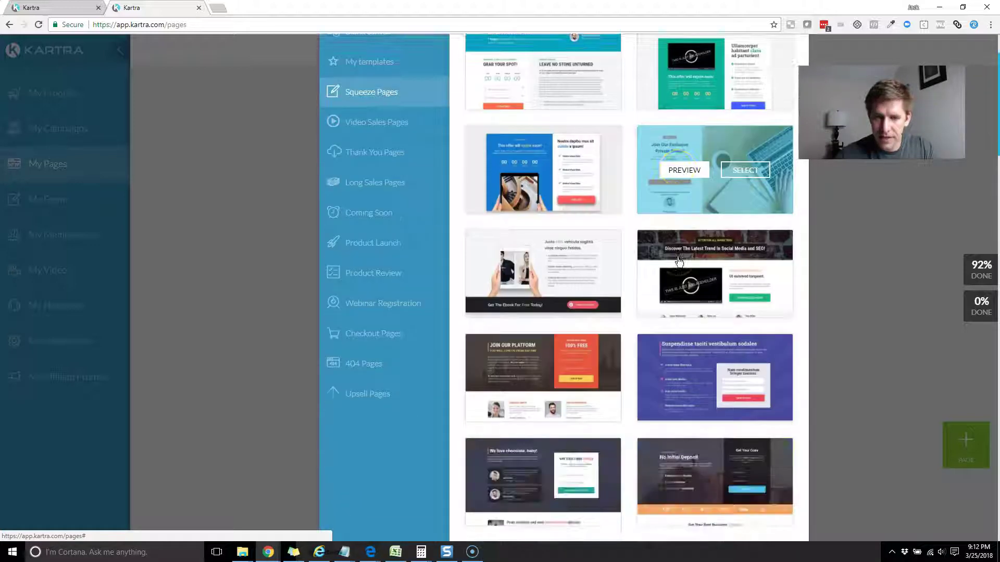
{"action": "scroll", "coordinate": [677, 259], "scroll_direction": "down", "scroll_amount": 3}
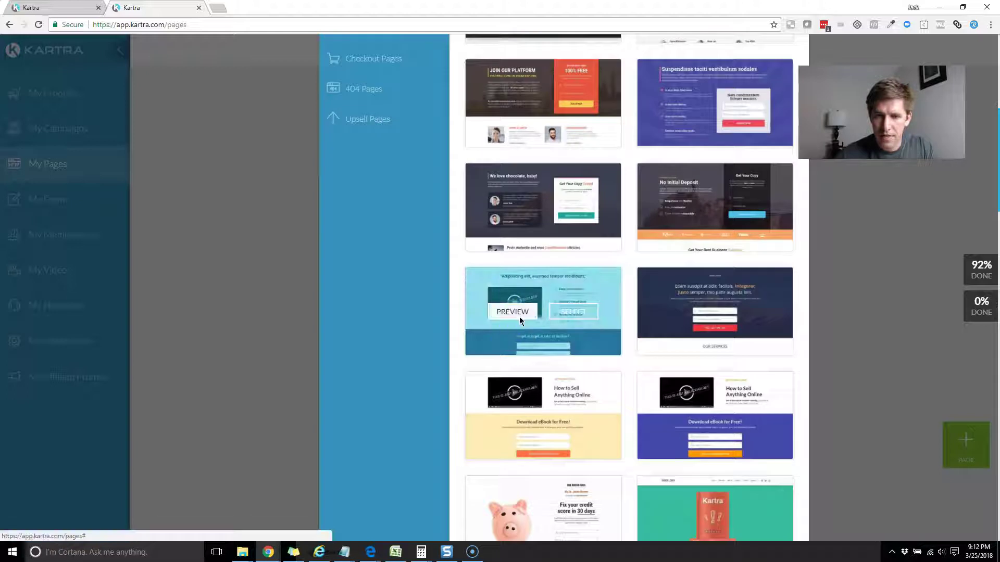
{"action": "left_click", "coordinate": [520, 316]}
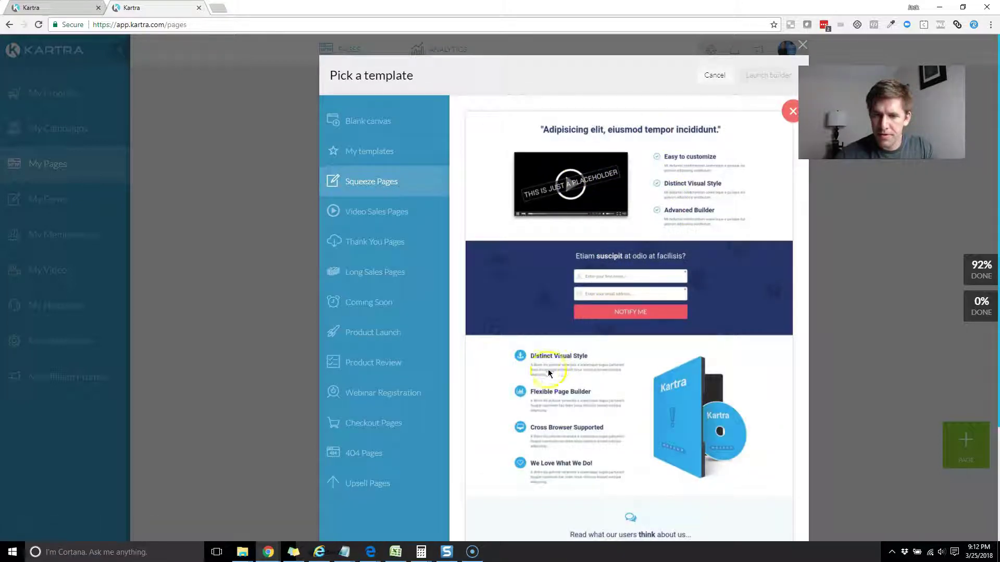
{"action": "scroll", "coordinate": [632, 500], "scroll_direction": "down", "scroll_amount": 3}
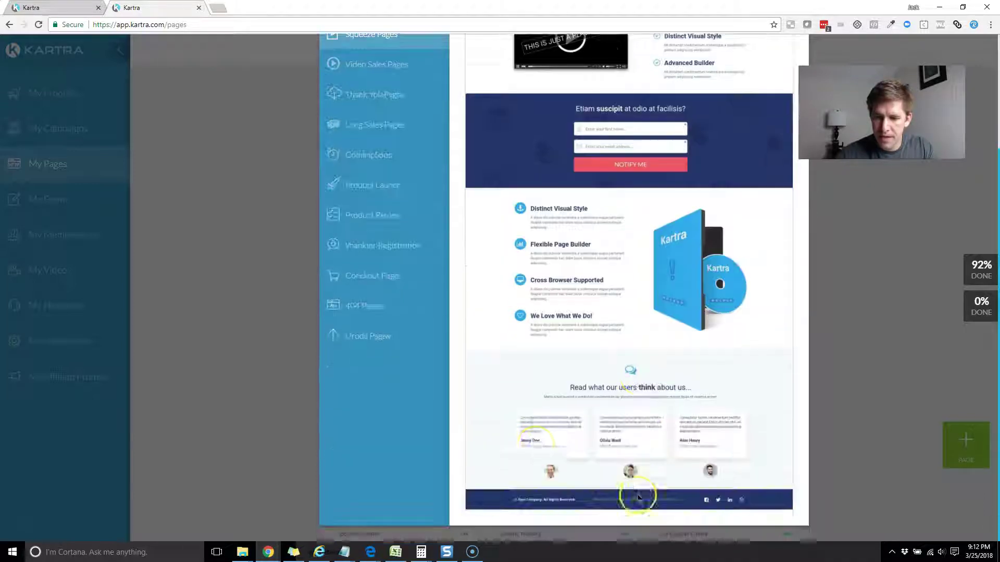
{"action": "scroll", "coordinate": [525, 461], "scroll_direction": "up", "scroll_amount": 1}
{"action": "scroll", "coordinate": [596, 451], "scroll_direction": "up", "scroll_amount": 2}
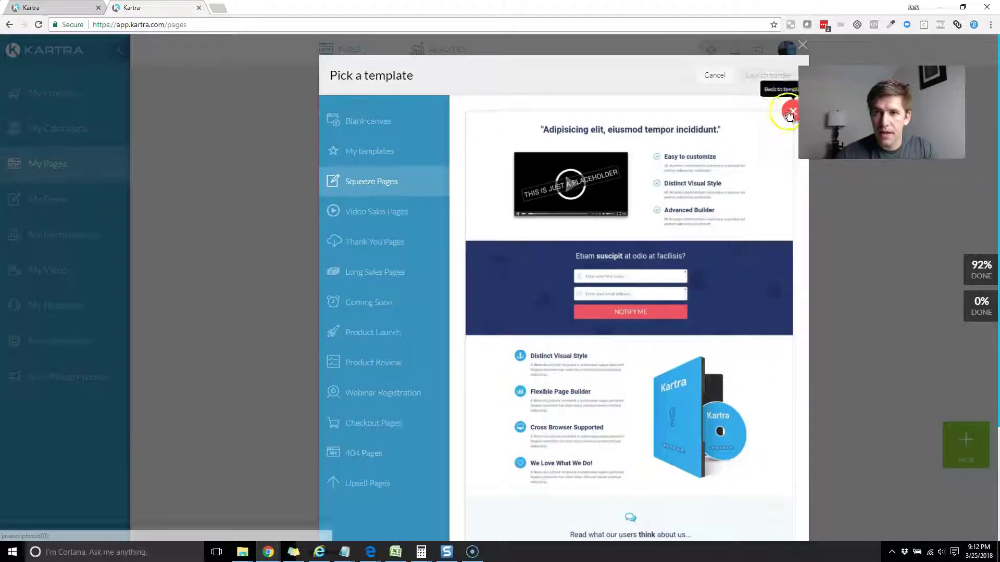
{"action": "left_click", "coordinate": [786, 108]}
{"action": "scroll", "coordinate": [563, 340], "scroll_direction": "down", "scroll_amount": 7}
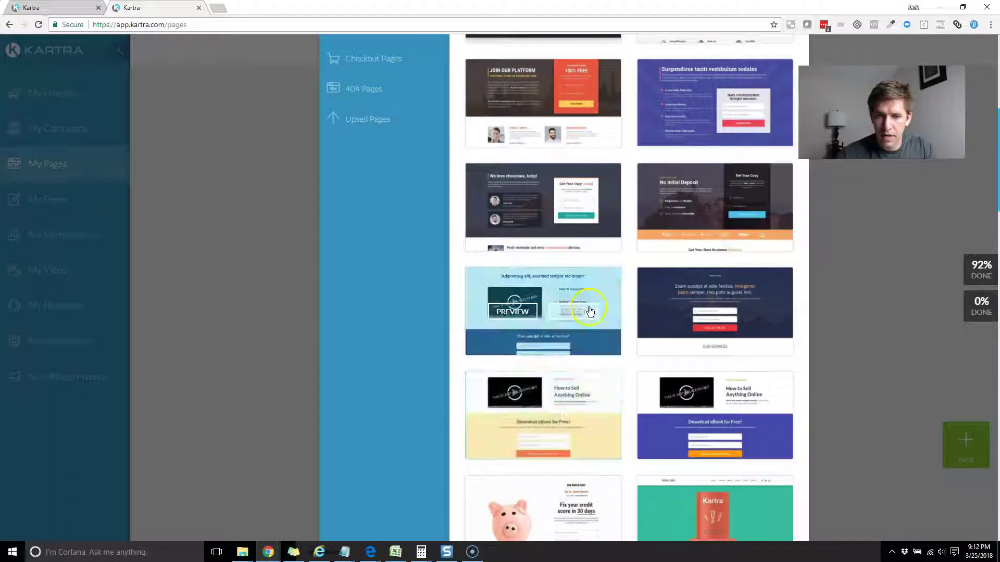
Build a page named 'Trade Alert Video Opt In' in Options Traders from the light-blue video squeeze template
{"action": "left_click", "coordinate": [584, 315]}
{"action": "left_click", "coordinate": [649, 350]}
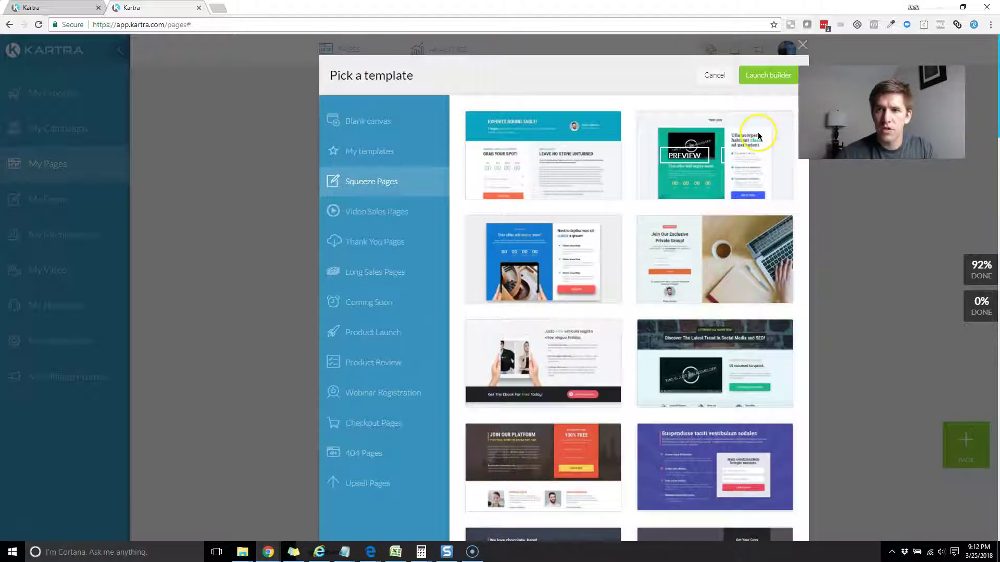
{"action": "left_click", "coordinate": [766, 82]}
{"action": "left_click", "coordinate": [488, 135]}
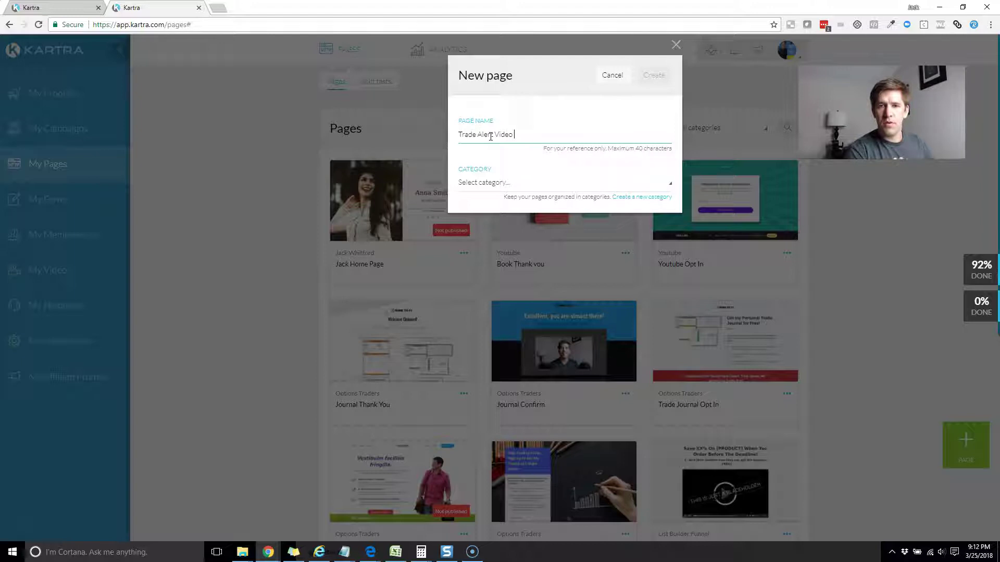
{"action": "left_click", "coordinate": [503, 187]}
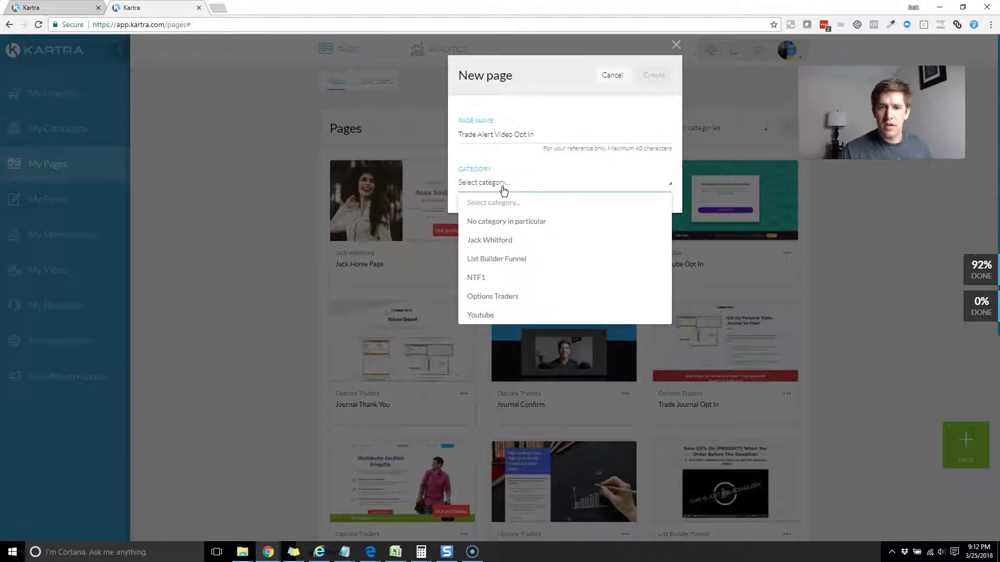
{"action": "left_click", "coordinate": [491, 298]}
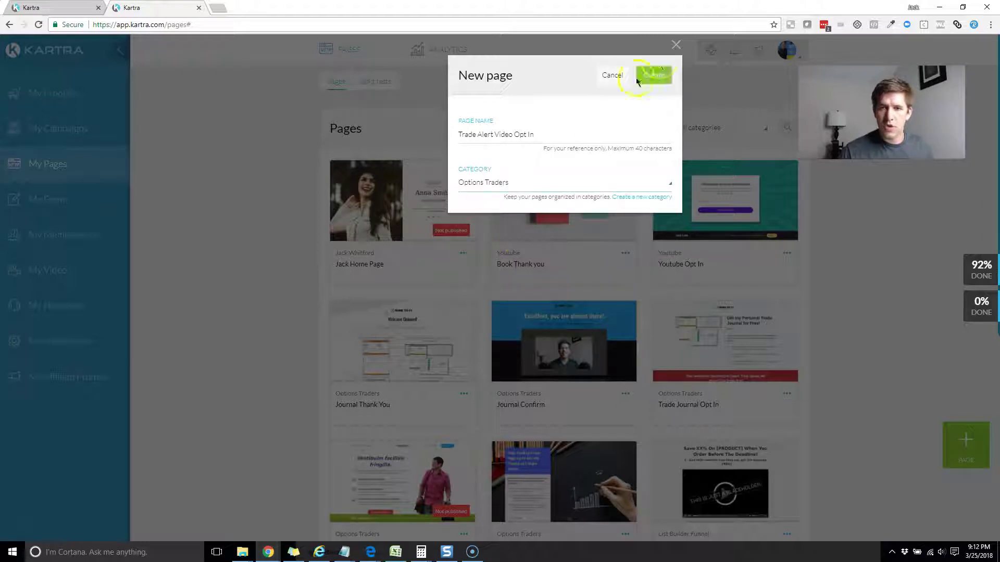
{"action": "left_click", "coordinate": [655, 75]}
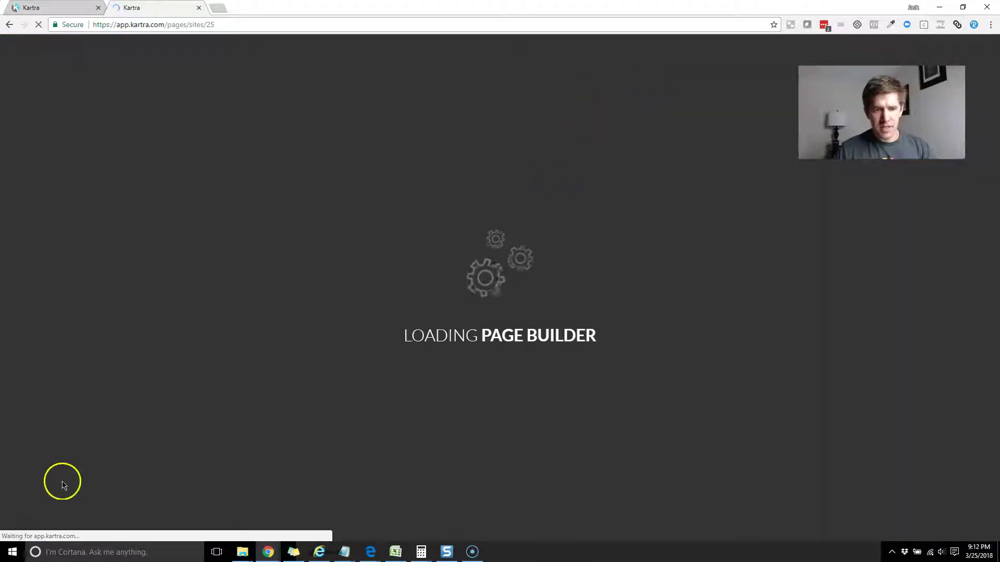
{"action": "left_click", "coordinate": [58, 7]}
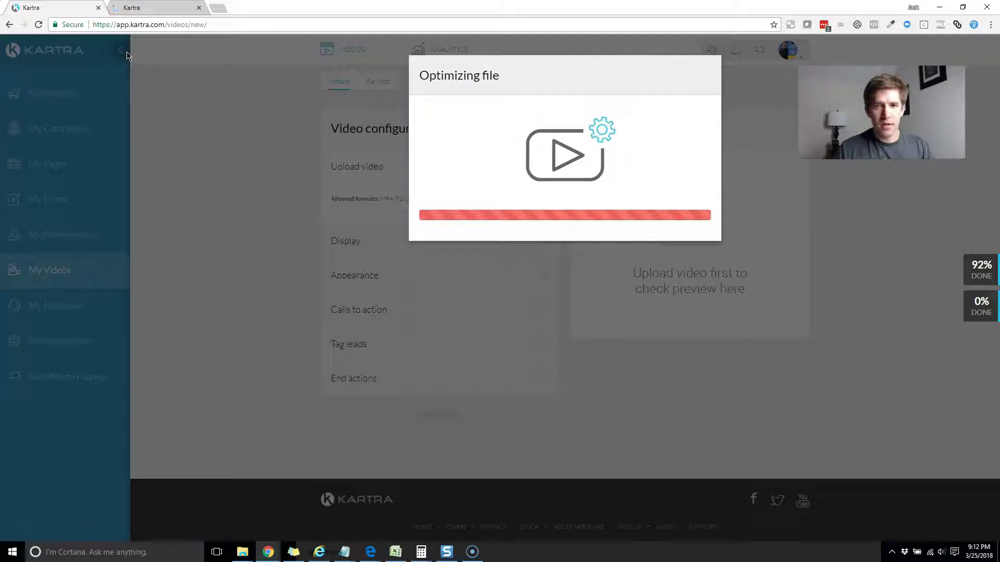
Make the uploaded video's display size responsive
{"action": "left_click", "coordinate": [272, 103]}
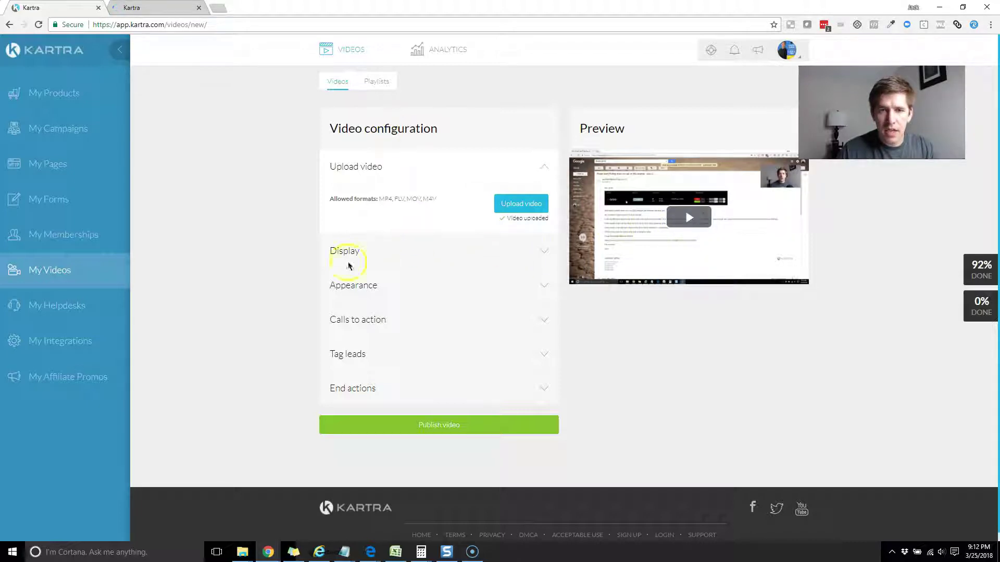
{"action": "left_click", "coordinate": [541, 251]}
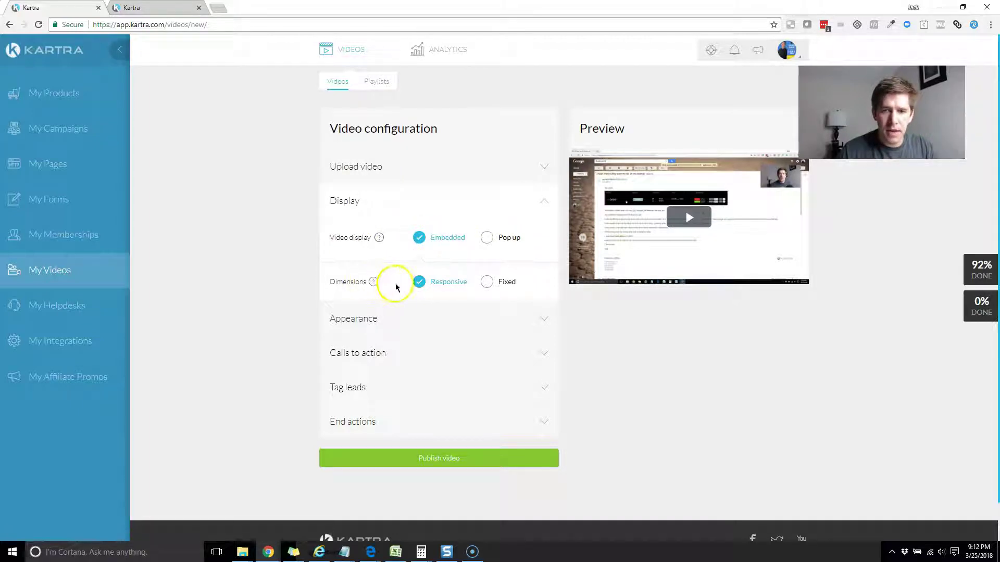
{"action": "left_click", "coordinate": [489, 284]}
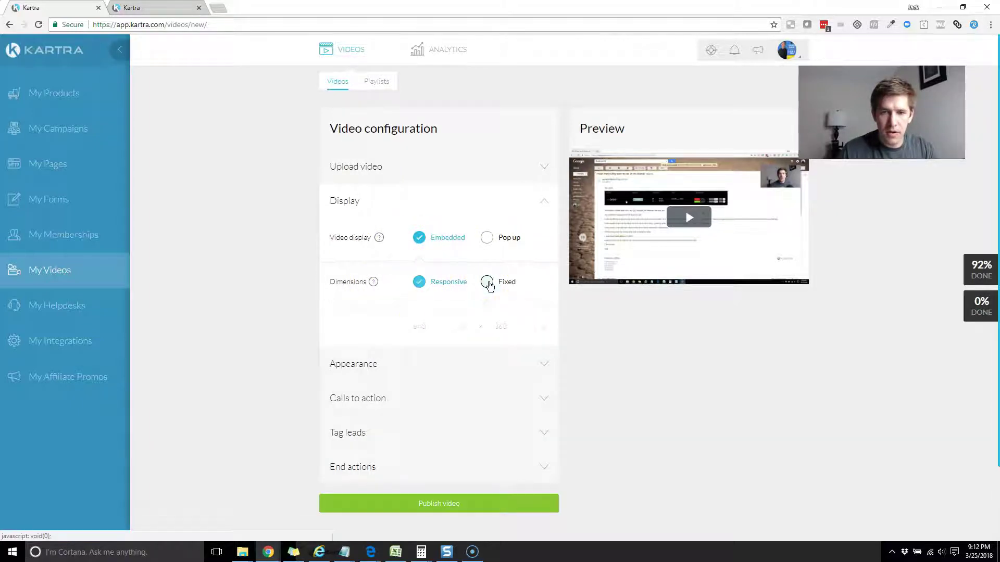
{"action": "left_click", "coordinate": [418, 283]}
Try out several player skin colours in the Appearance settings
{"action": "left_click", "coordinate": [542, 324]}
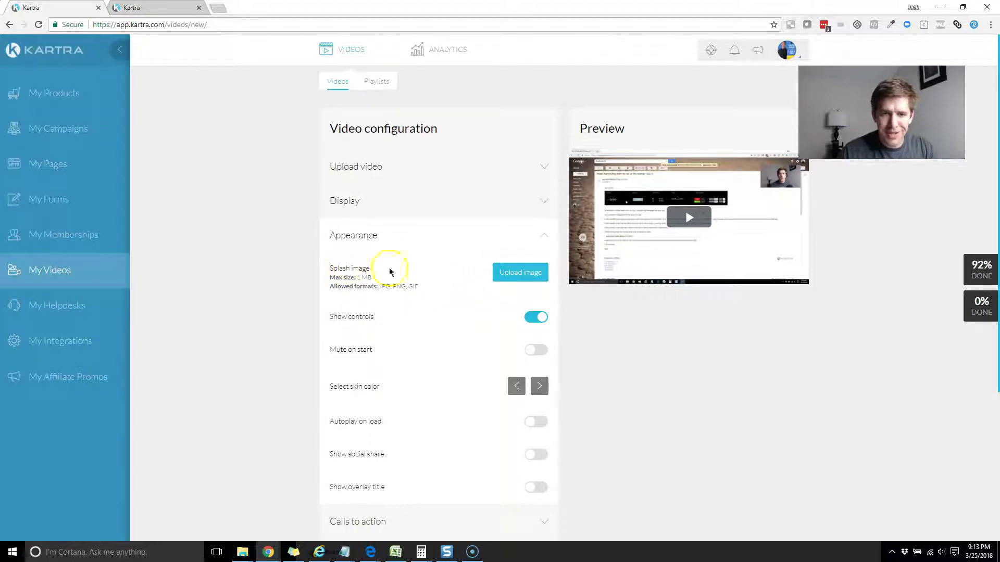
{"action": "scroll", "coordinate": [489, 281], "scroll_direction": "down", "scroll_amount": 1}
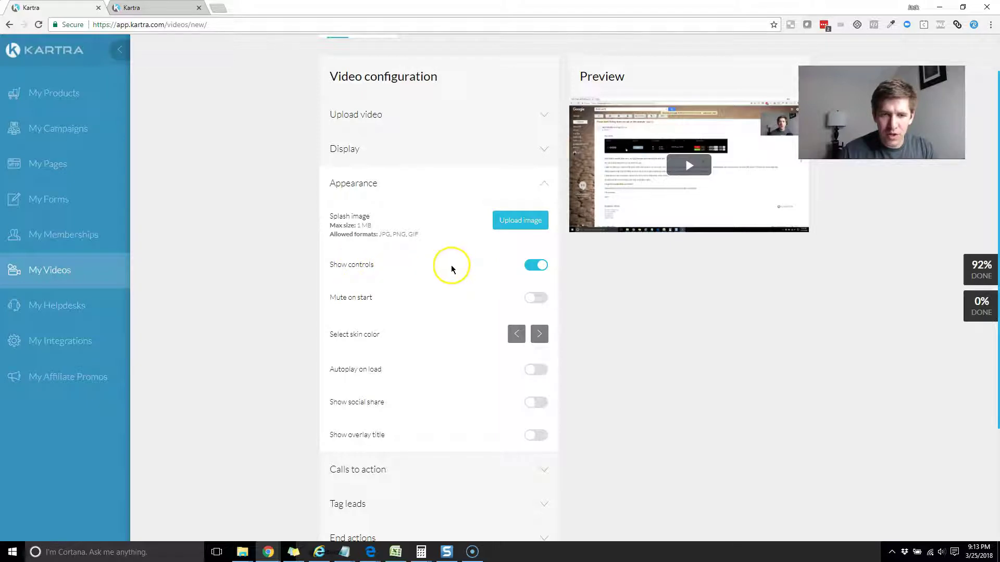
{"action": "scroll", "coordinate": [390, 305], "scroll_direction": "down", "scroll_amount": 1}
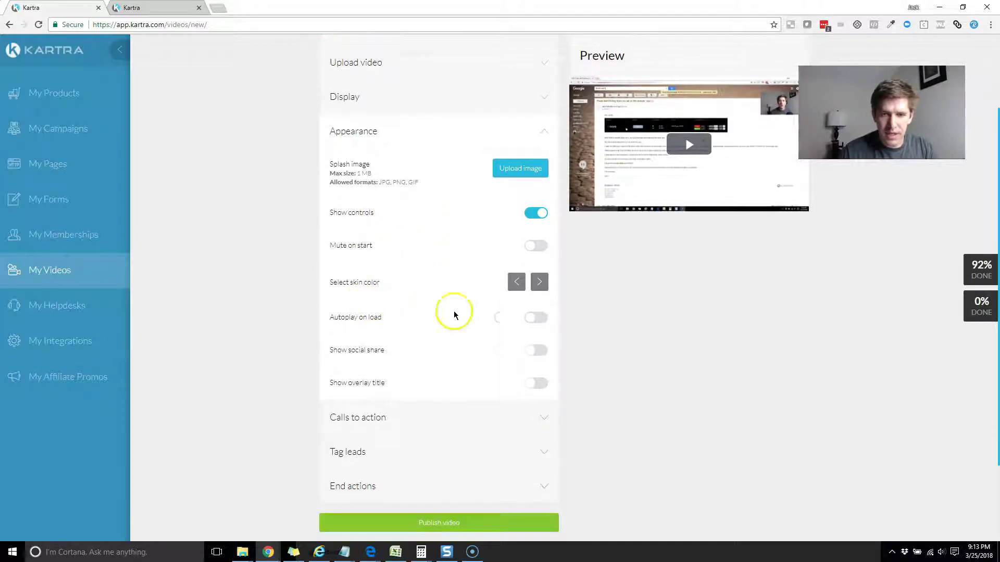
{"action": "left_click", "coordinate": [539, 283]}
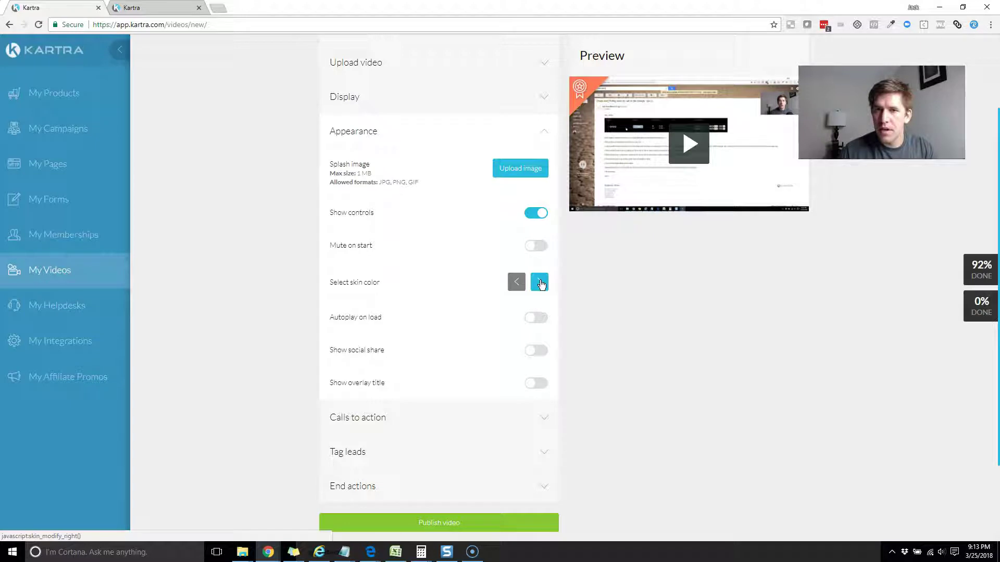
{"action": "left_click", "coordinate": [539, 281]}
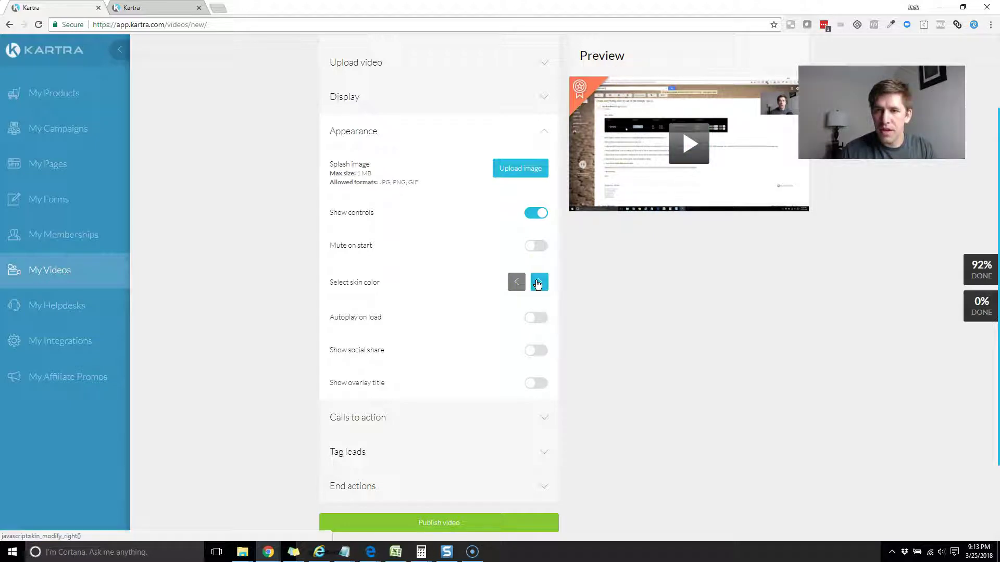
{"action": "left_click", "coordinate": [540, 282]}
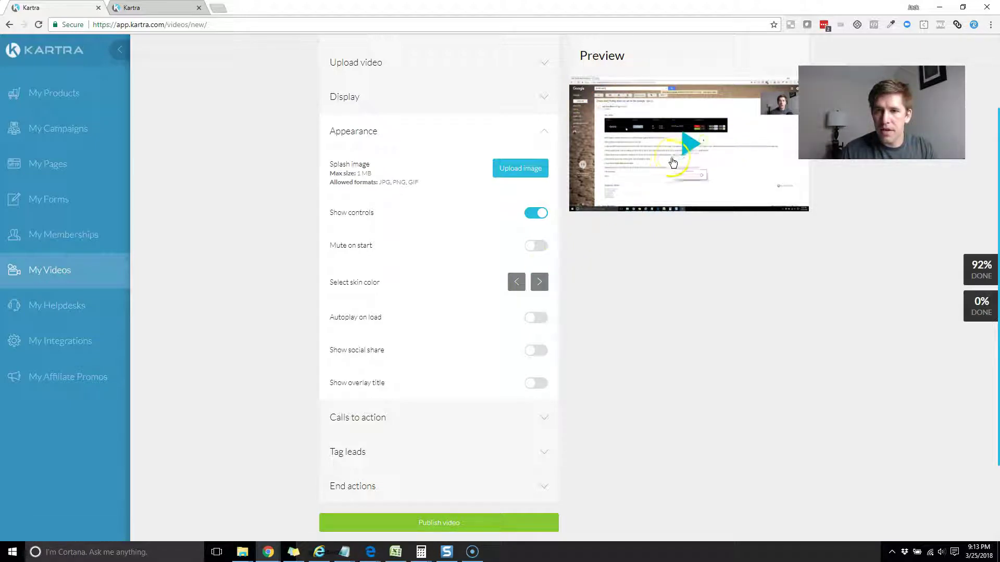
{"action": "left_click", "coordinate": [540, 282]}
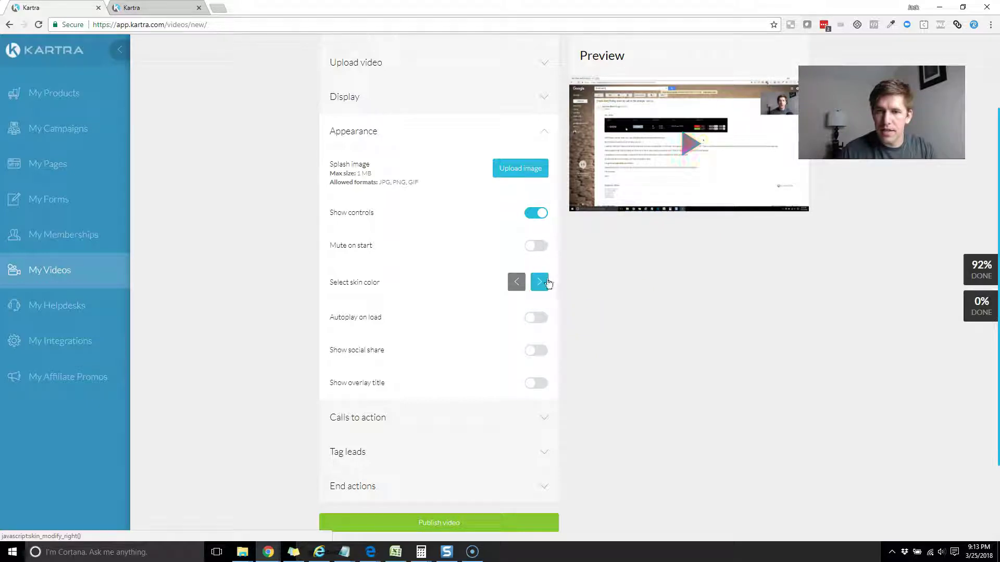
{"action": "left_click", "coordinate": [520, 288]}
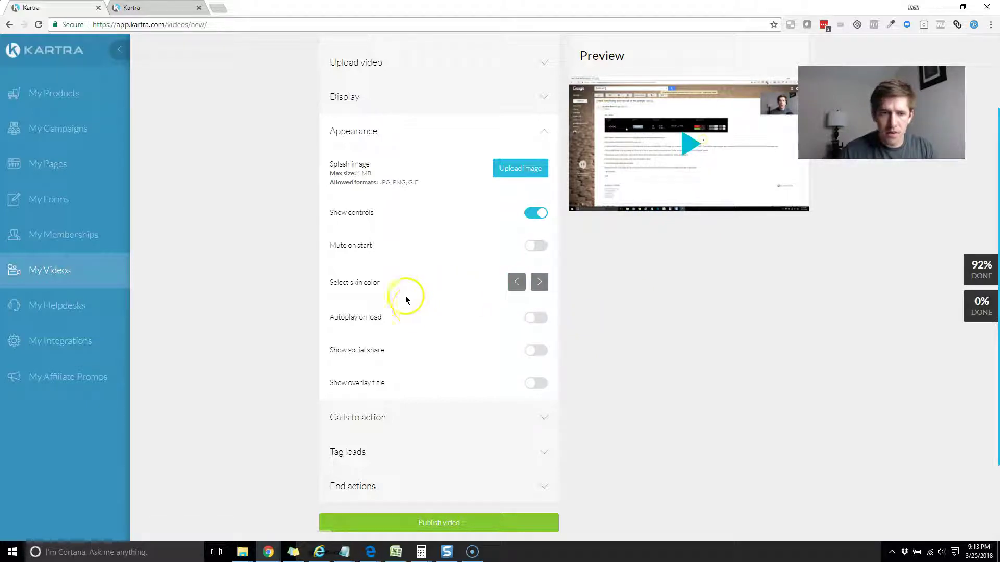
Turn on autoplay on load, leaving social share and overlay title off
{"action": "left_click", "coordinate": [536, 317]}
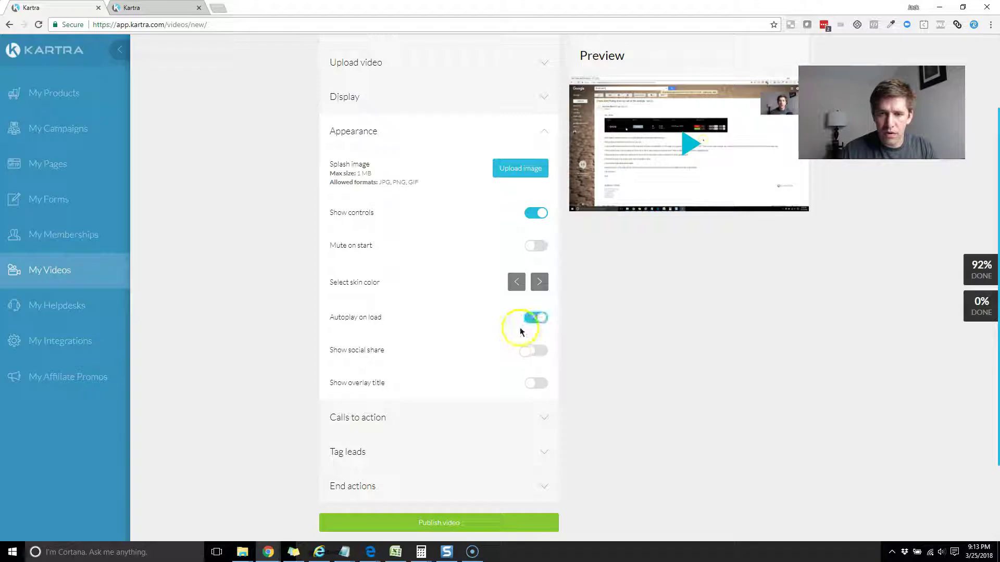
{"action": "left_click", "coordinate": [536, 351]}
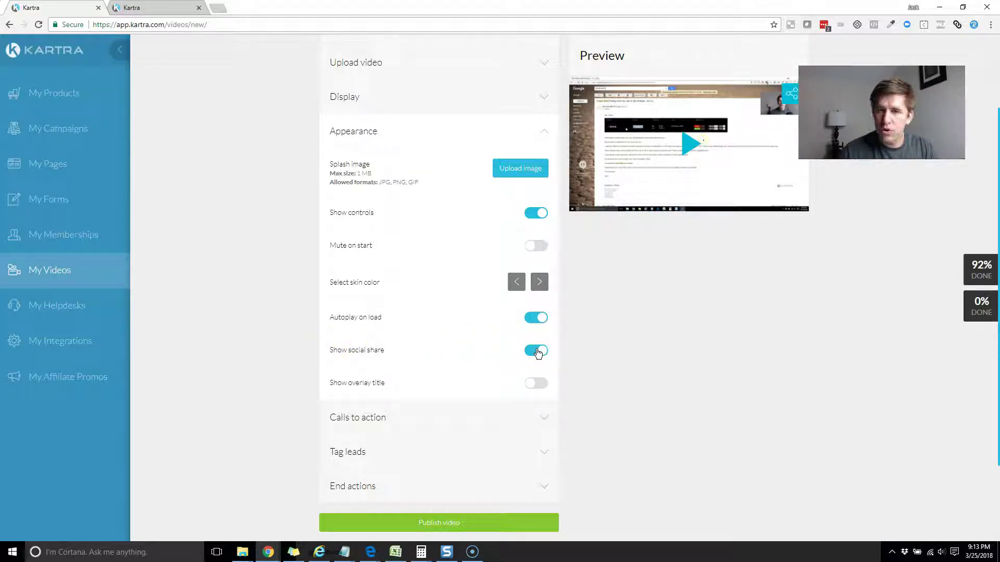
{"action": "left_click", "coordinate": [537, 352]}
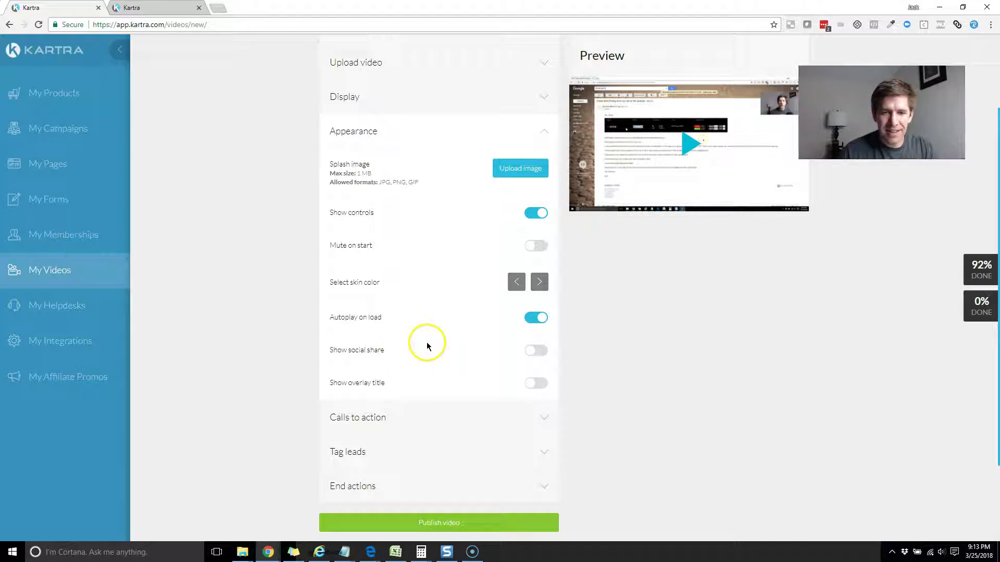
{"action": "scroll", "coordinate": [378, 347], "scroll_direction": "down", "scroll_amount": 1}
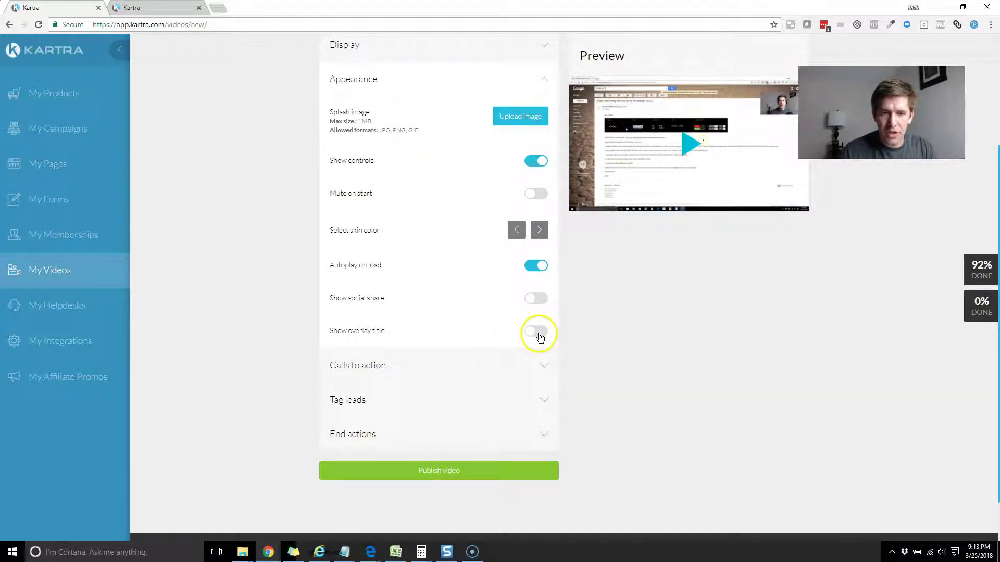
{"action": "left_click", "coordinate": [536, 332]}
{"action": "scroll", "coordinate": [536, 333], "scroll_direction": "up", "scroll_amount": 1}
{"action": "scroll", "coordinate": [521, 364], "scroll_direction": "up", "scroll_amount": 3}
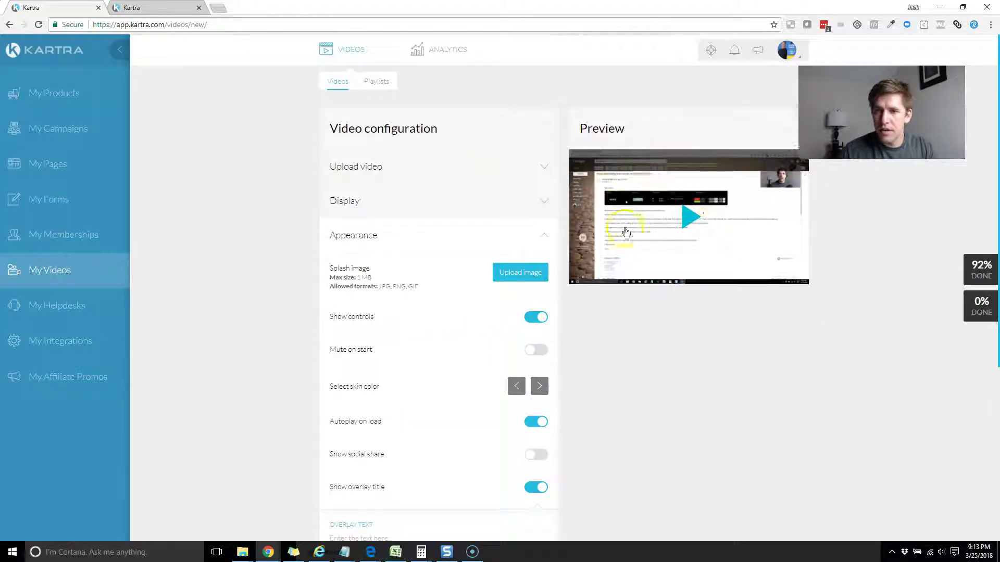
{"action": "left_click", "coordinate": [536, 487]}
{"action": "scroll", "coordinate": [468, 469], "scroll_direction": "down", "scroll_amount": 2}
Look at the Image banner call-to-action type, then cancel without adding one
{"action": "left_click", "coordinate": [545, 420]}
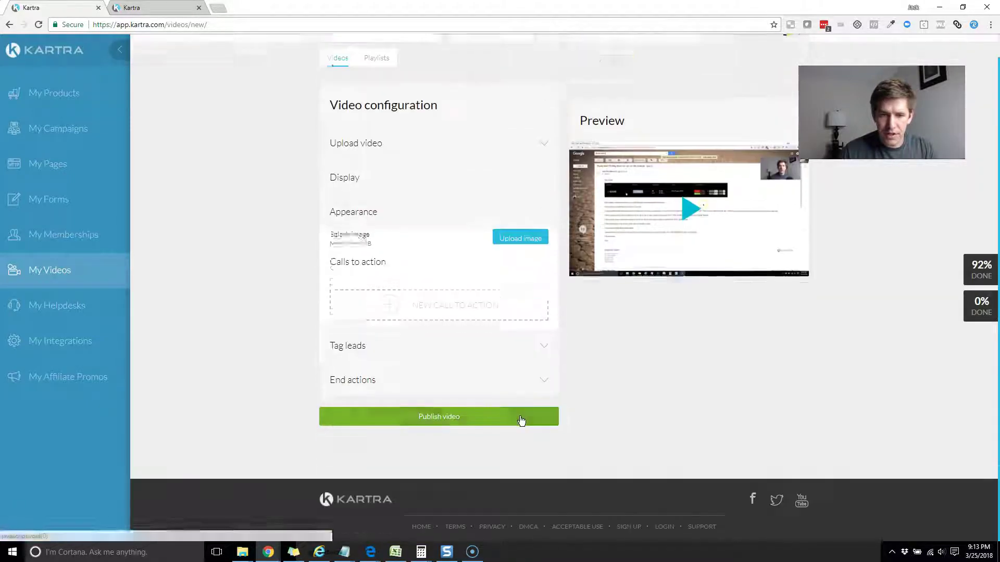
{"action": "left_click", "coordinate": [394, 307]}
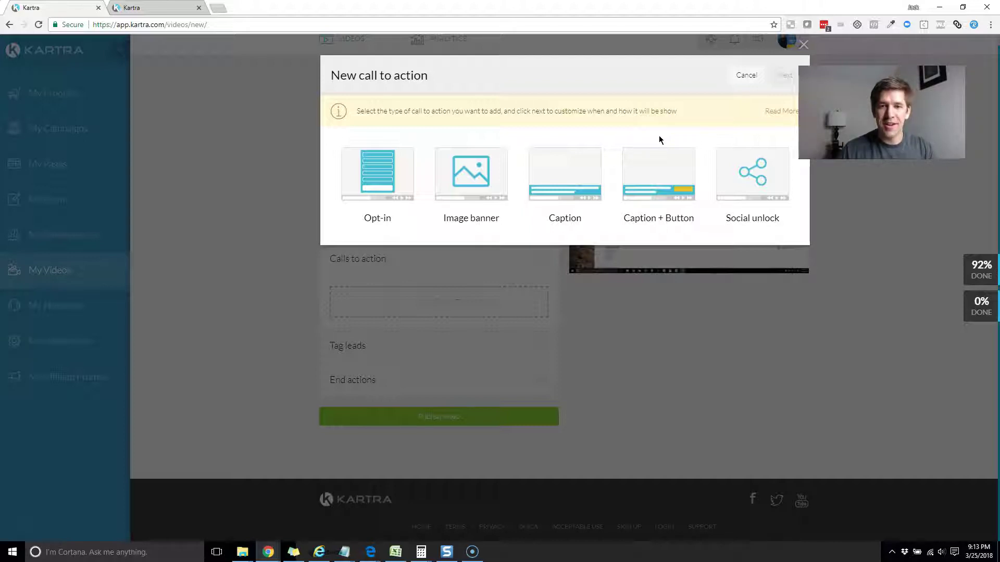
{"action": "left_click", "coordinate": [470, 191]}
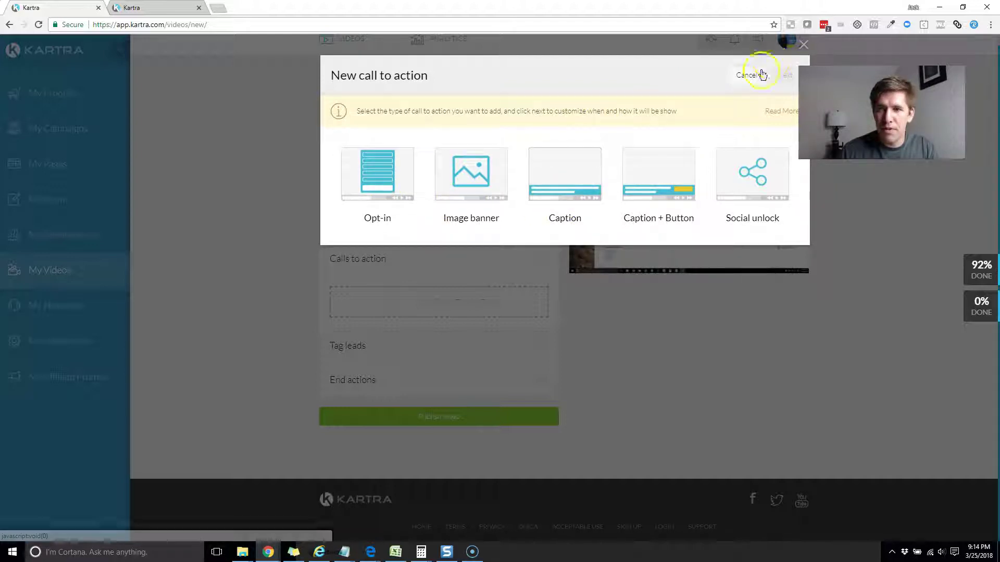
{"action": "left_click", "coordinate": [746, 76]}
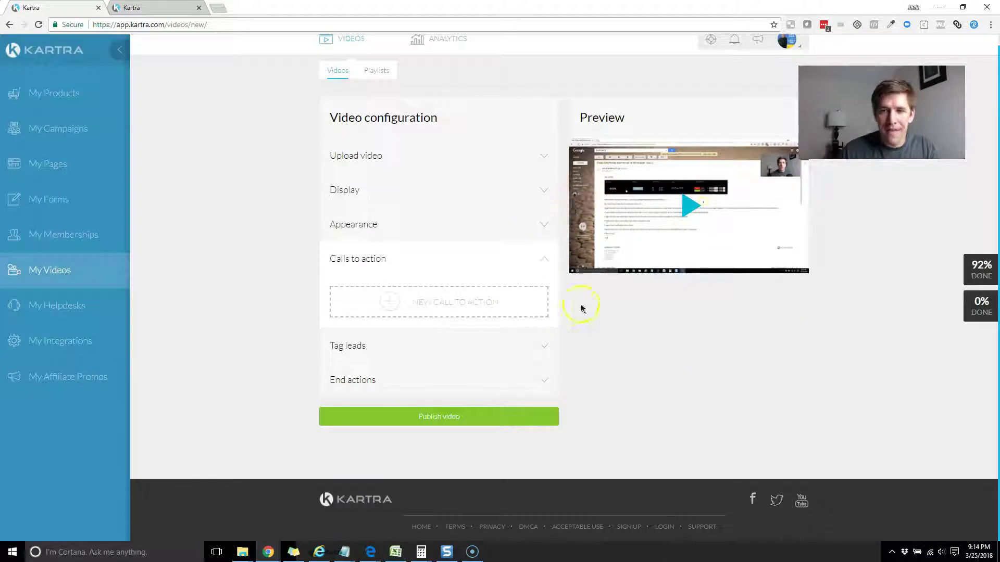
Set a lead tag rule at 30 seconds in Options Traders, then begin creating a new tag
{"action": "left_click", "coordinate": [544, 346]}
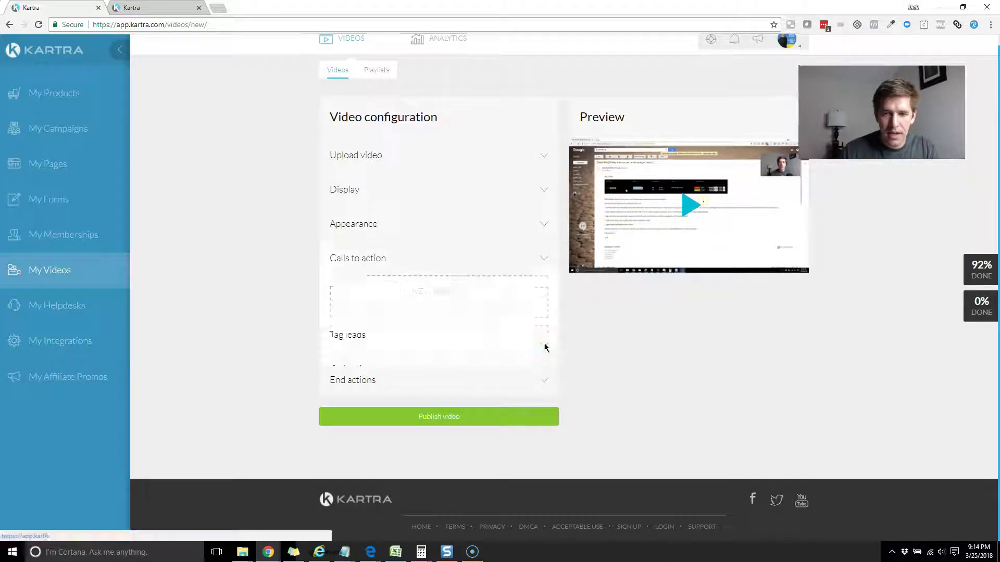
{"action": "left_click", "coordinate": [414, 336]}
{"action": "left_click", "coordinate": [475, 136]}
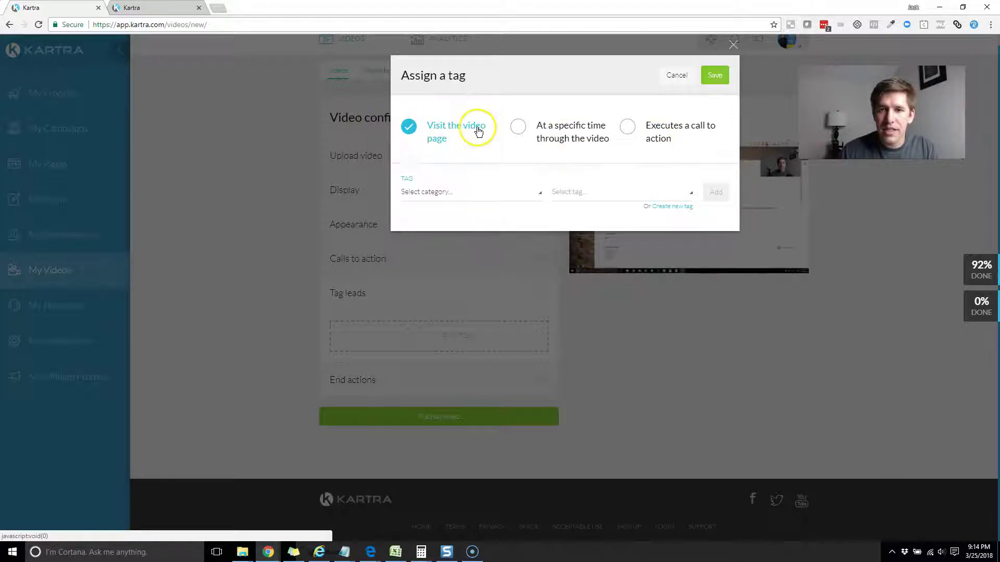
{"action": "left_click", "coordinate": [519, 127]}
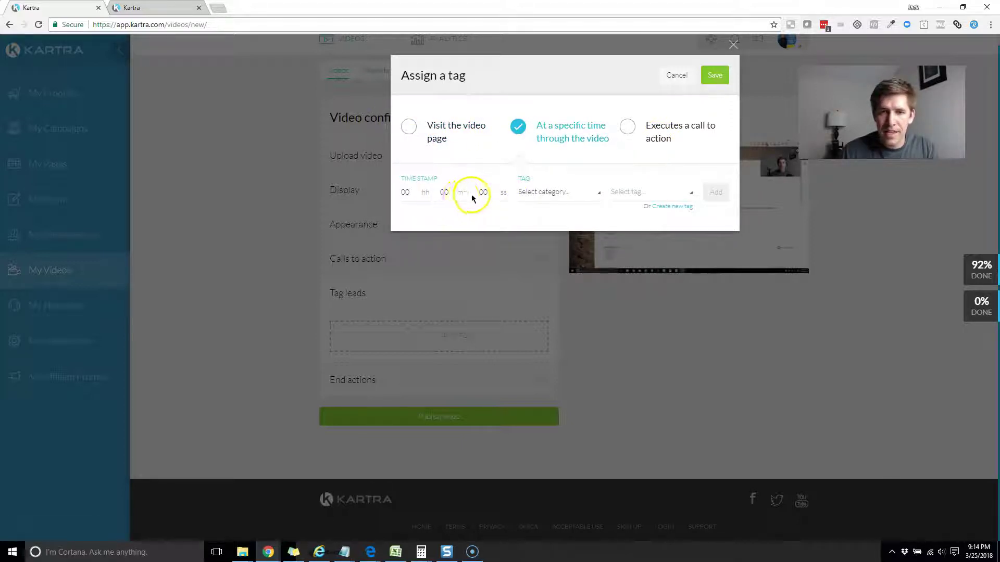
{"action": "type", "text": "30"}
{"action": "left_click", "coordinate": [562, 193]}
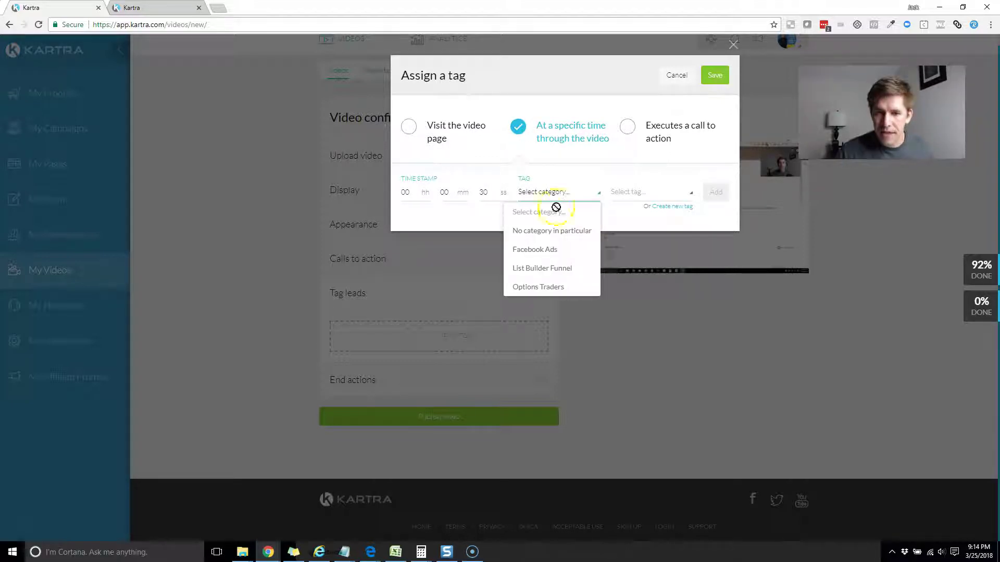
{"action": "left_click", "coordinate": [534, 286]}
{"action": "left_click", "coordinate": [647, 197]}
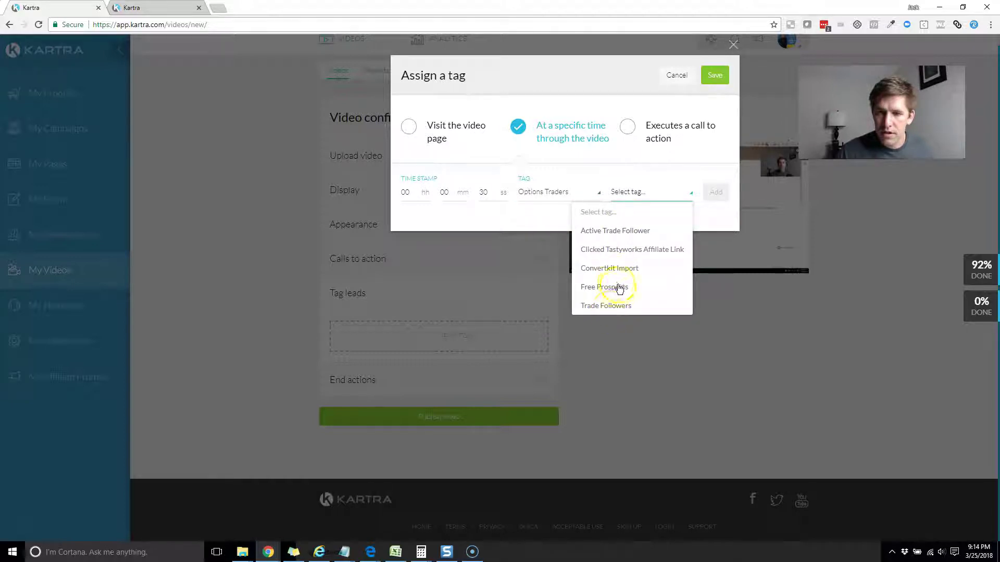
{"action": "left_click", "coordinate": [595, 305]}
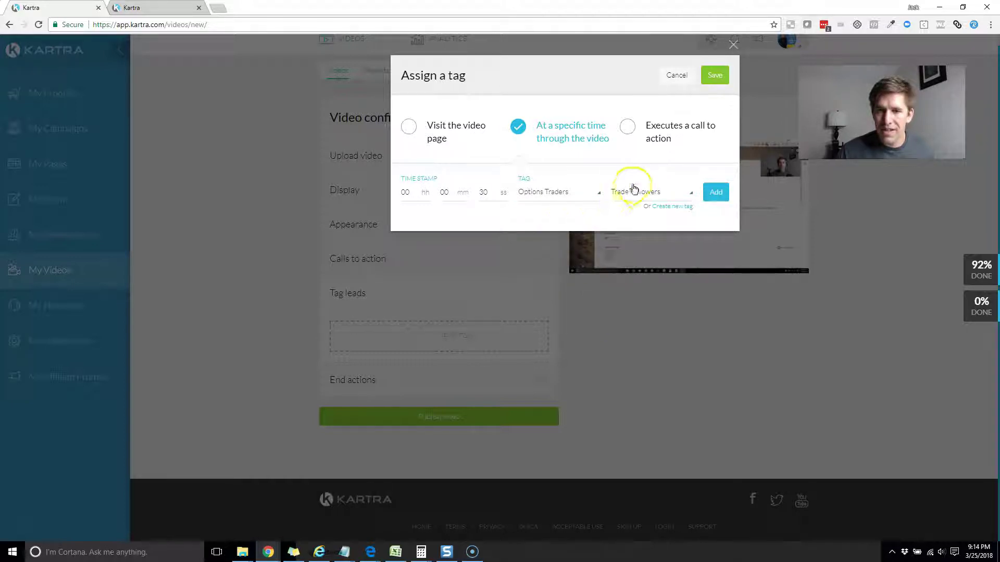
{"action": "left_click", "coordinate": [660, 206]}
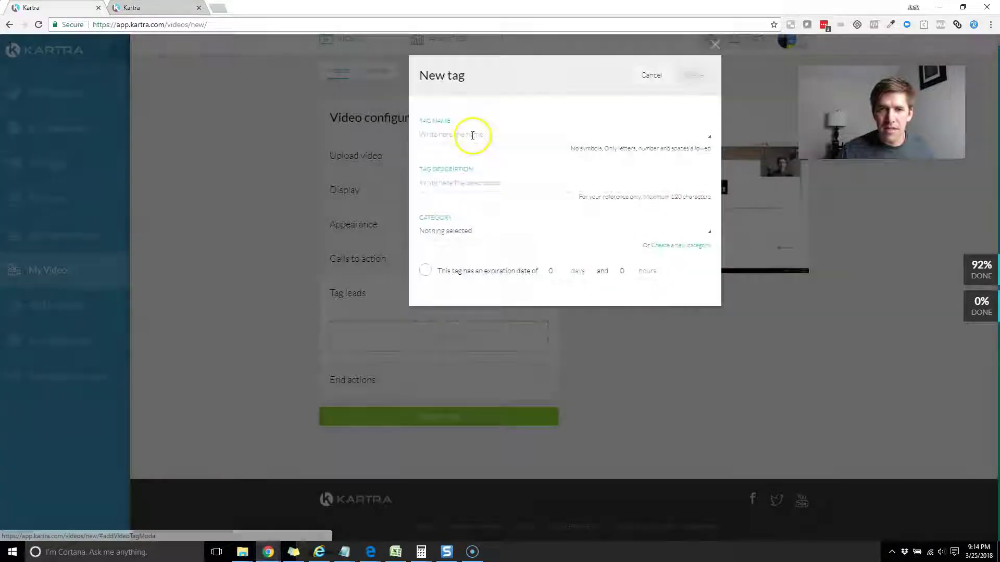
Create the 'Interested in Trade Alerts' tag with a description in Options Traders
{"action": "left_click", "coordinate": [472, 134]}
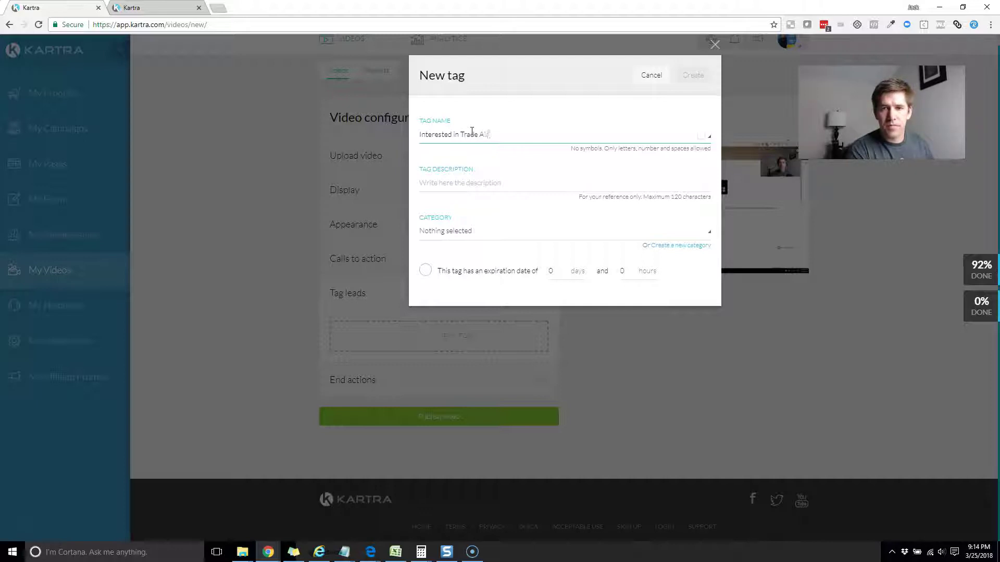
{"action": "key", "text": "Tab"}
{"action": "type", "text": "We"}
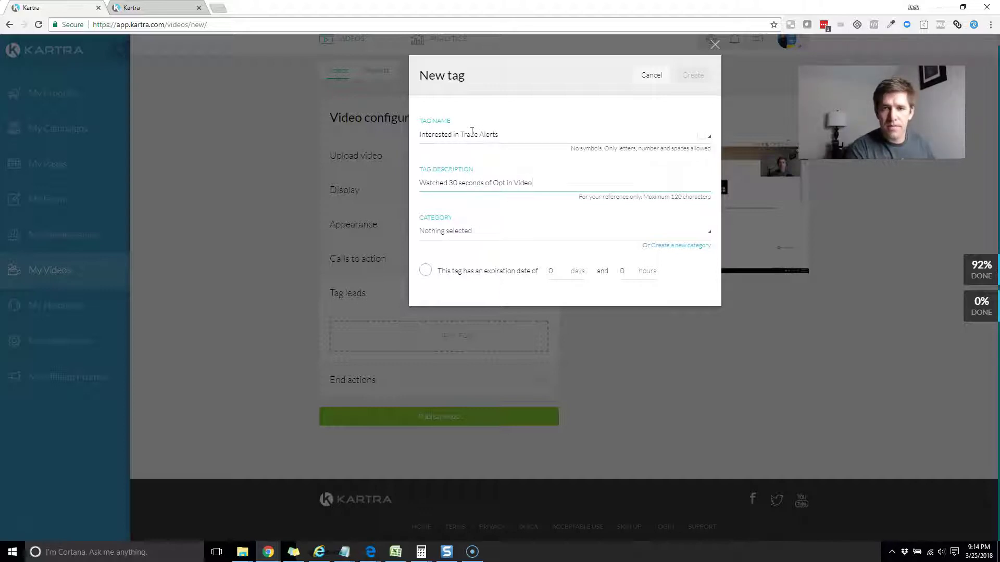
{"action": "left_click", "coordinate": [493, 241]}
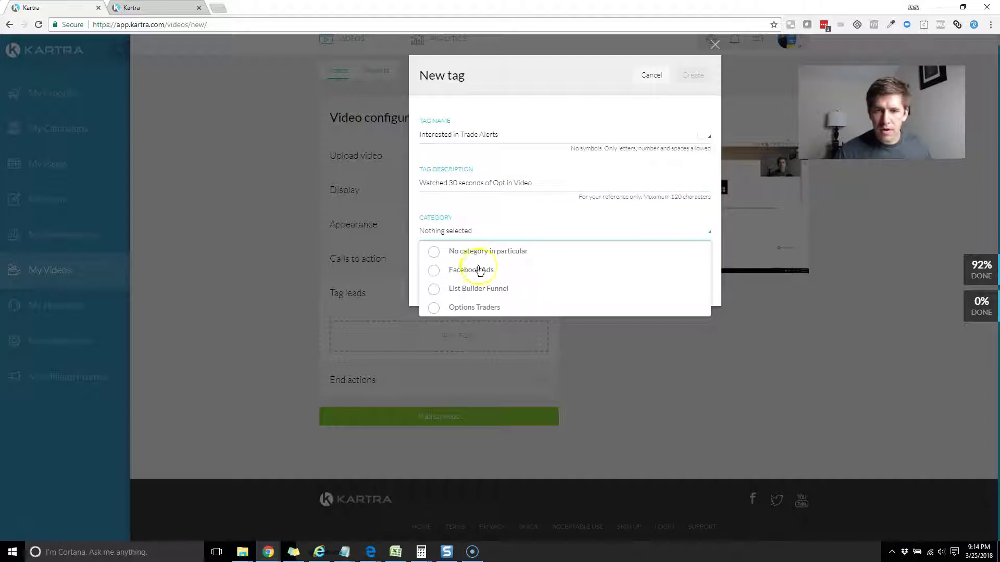
{"action": "left_click", "coordinate": [432, 307]}
{"action": "left_click", "coordinate": [512, 217]}
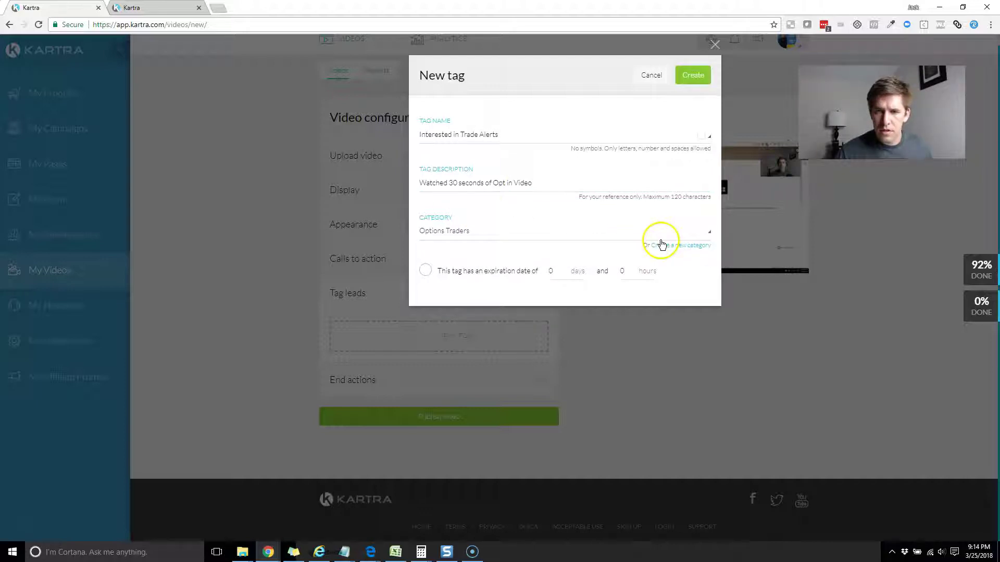
{"action": "left_click", "coordinate": [692, 76]}
{"action": "left_click", "coordinate": [535, 290]}
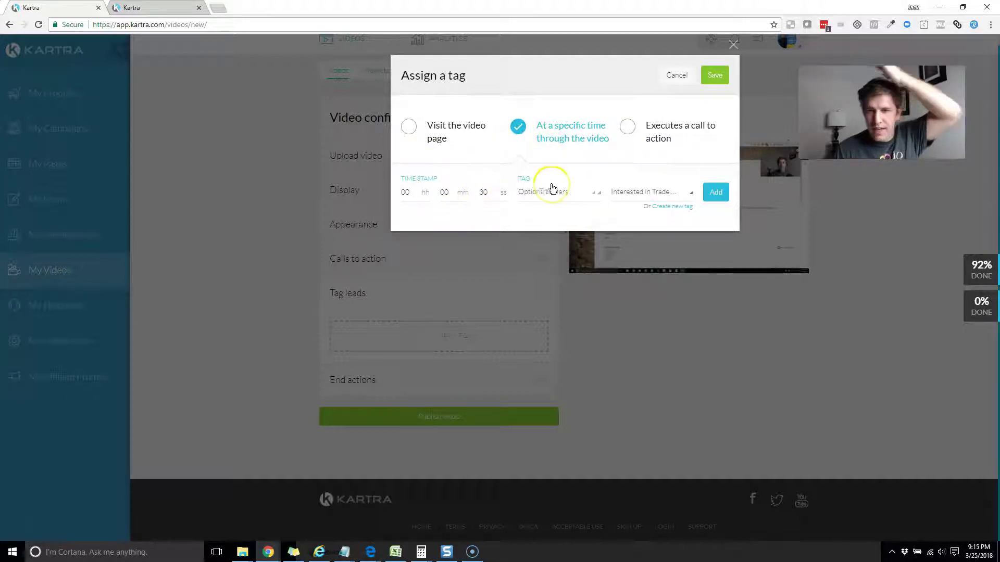
Add and save a 00:00:30 rule applying the Options Traders 'Interested in Trade Alerts' tag
{"action": "left_click", "coordinate": [715, 75]}
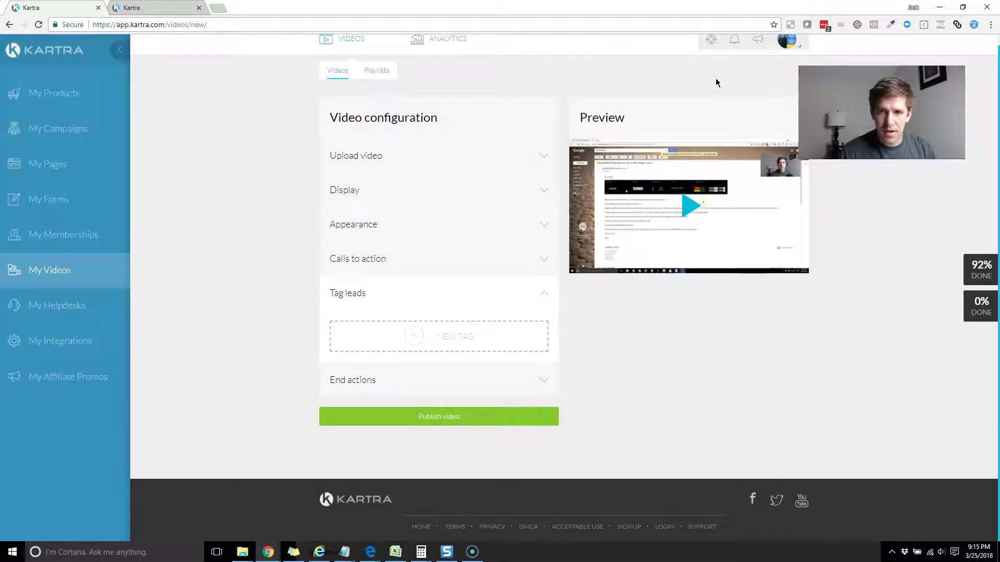
{"action": "left_click", "coordinate": [423, 336]}
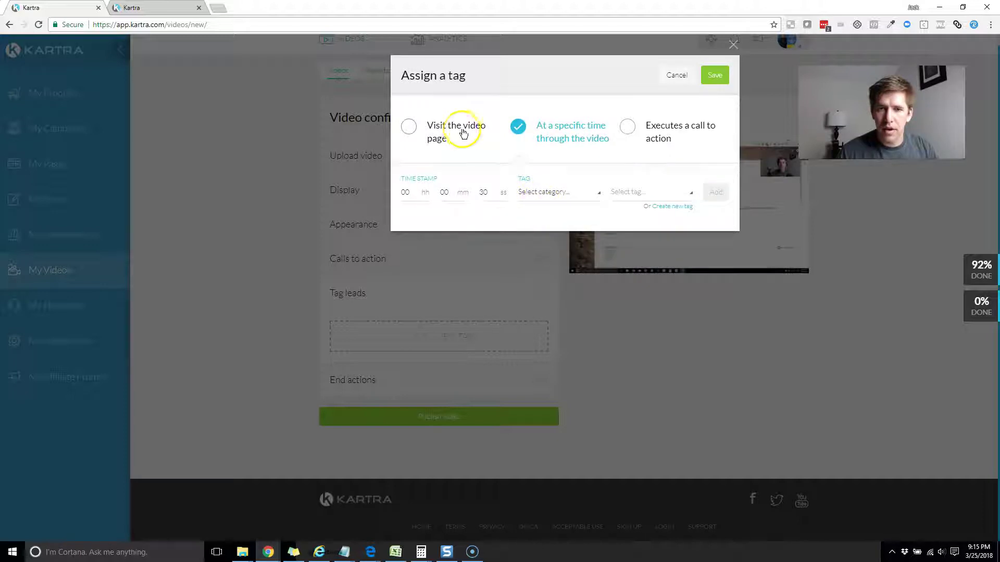
{"action": "double_click", "coordinate": [446, 190]}
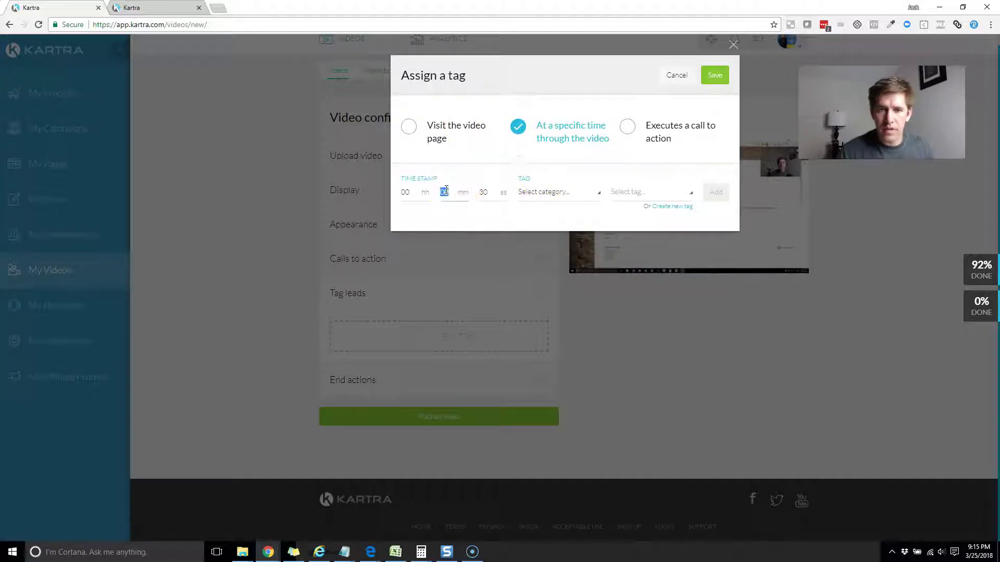
{"action": "left_click", "coordinate": [495, 198]}
{"action": "left_click", "coordinate": [540, 194]}
{"action": "left_click", "coordinate": [524, 288]}
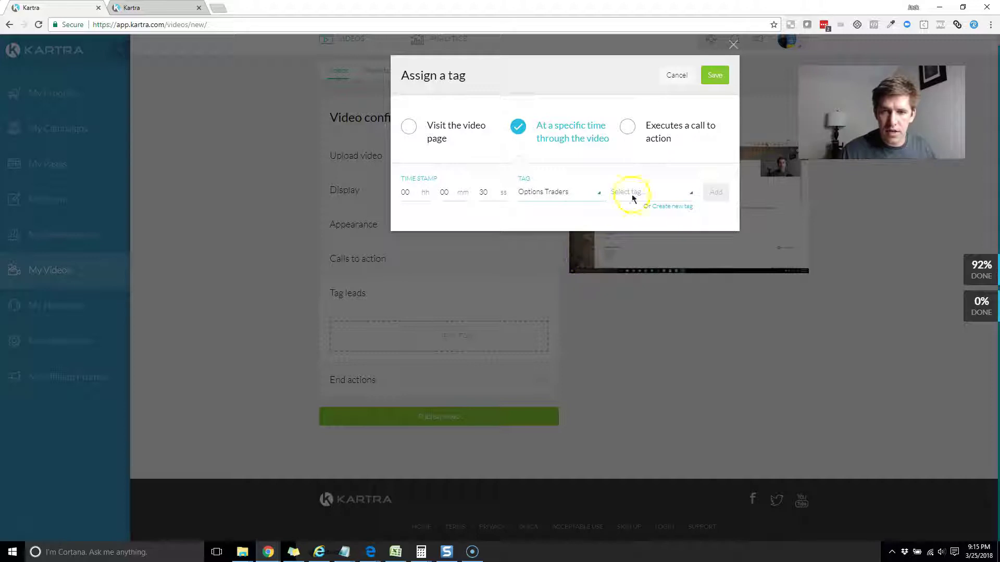
{"action": "left_click", "coordinate": [632, 194]}
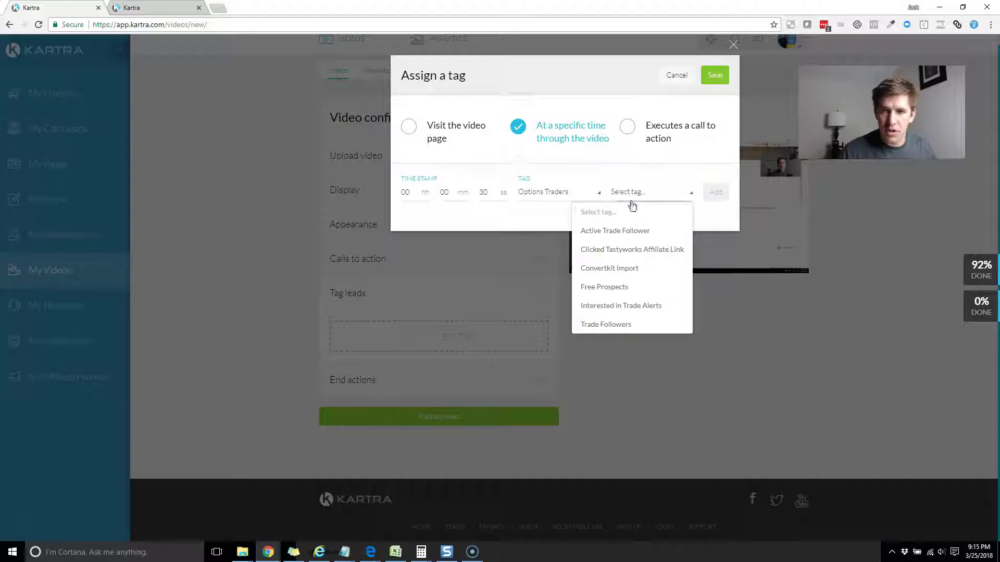
{"action": "left_click", "coordinate": [604, 306]}
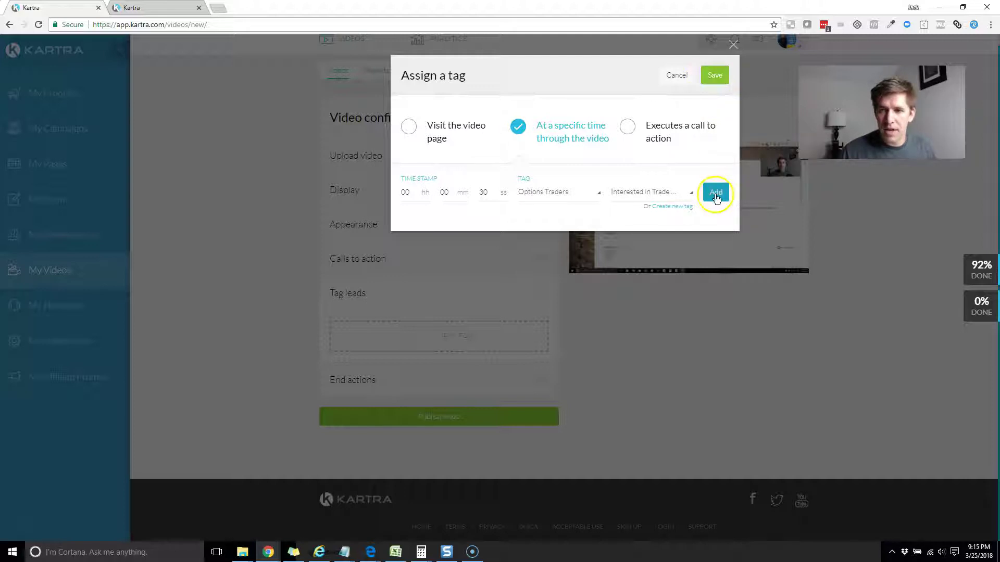
{"action": "left_click", "coordinate": [716, 195]}
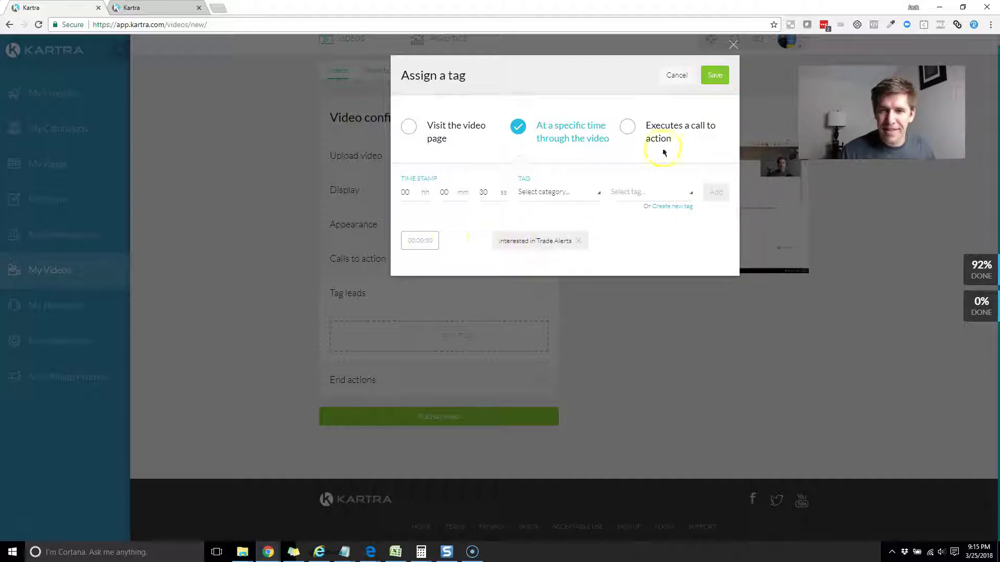
{"action": "left_click", "coordinate": [715, 77]}
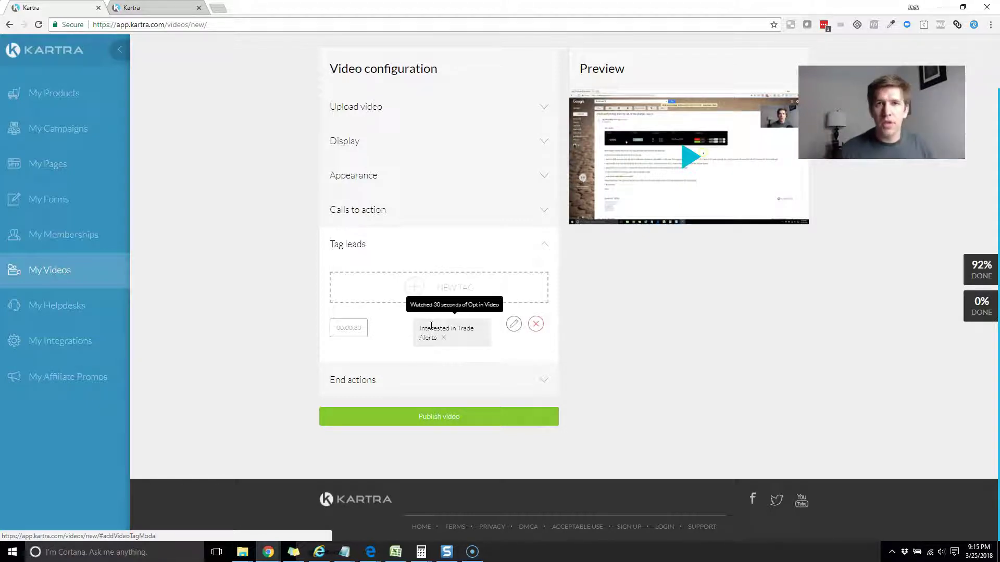
Keep the end action as Just end video instead of a URL redirect, and publish
{"action": "left_click", "coordinate": [546, 382]}
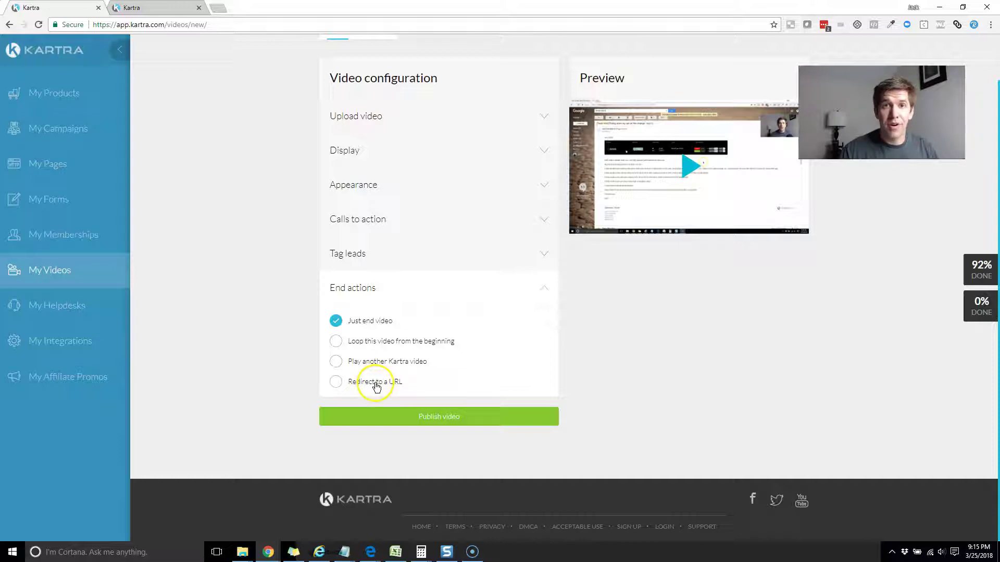
{"action": "left_click", "coordinate": [377, 384]}
{"action": "left_click", "coordinate": [368, 370]}
{"action": "left_click", "coordinate": [358, 267]}
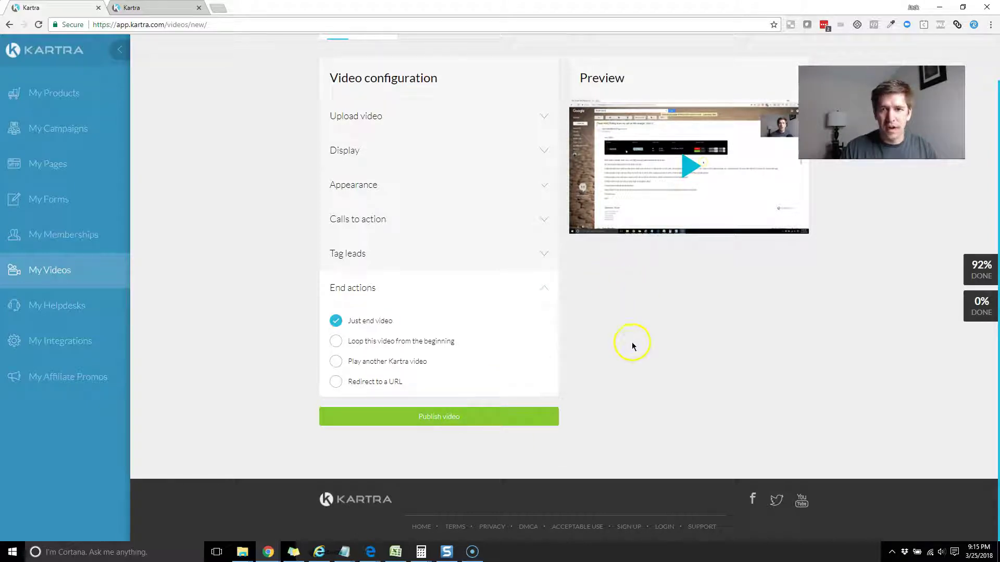
{"action": "left_click", "coordinate": [458, 416]}
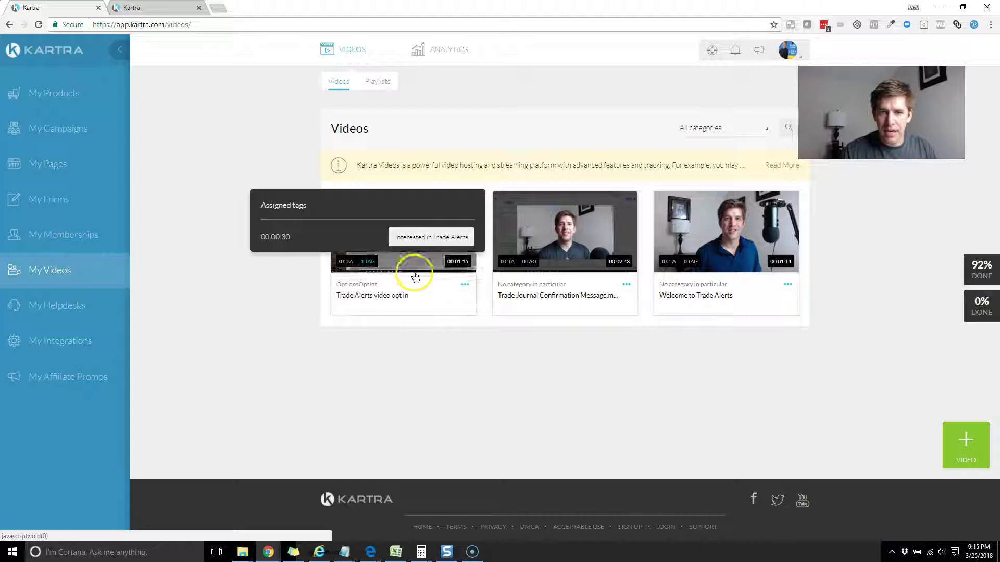
Check the video's 1 TAG badge, then return to the Trade Alert Video Opt In page builder
{"action": "mouse_move", "coordinate": [369, 267]}
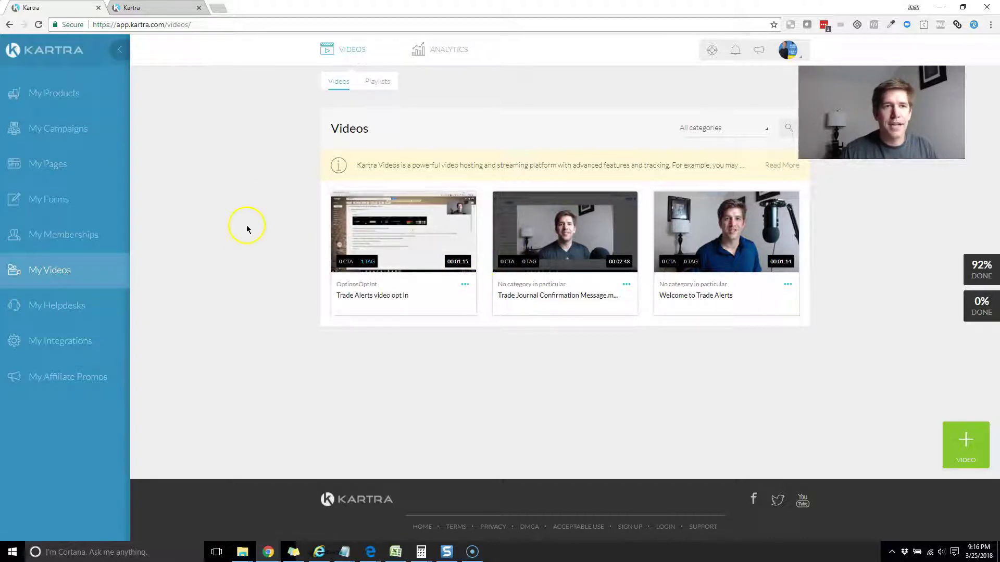
{"action": "left_click", "coordinate": [156, 7]}
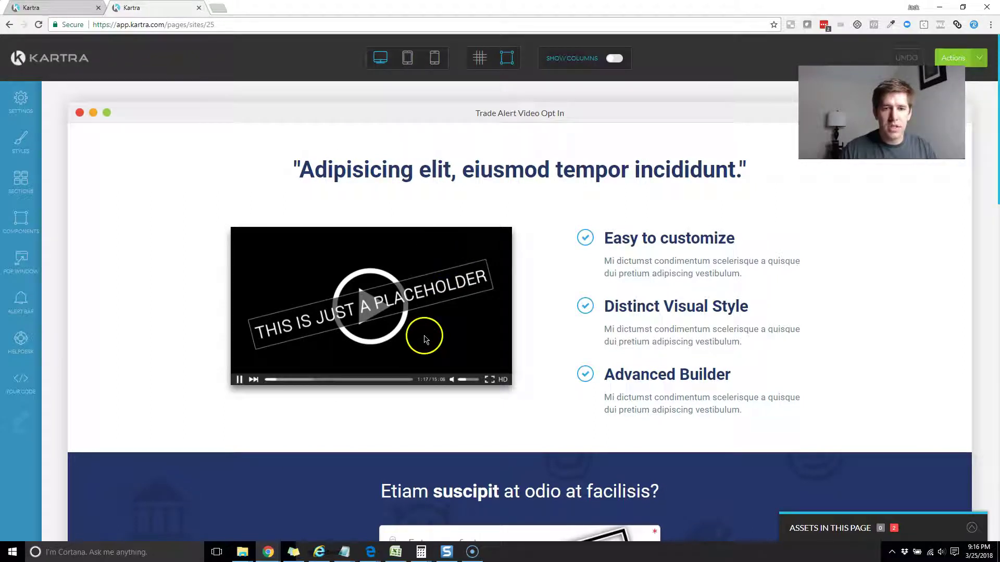
Open the video block's Kartra Video settings, view the video library in a new tab, then return to the builder
{"action": "mouse_move", "coordinate": [368, 301]}
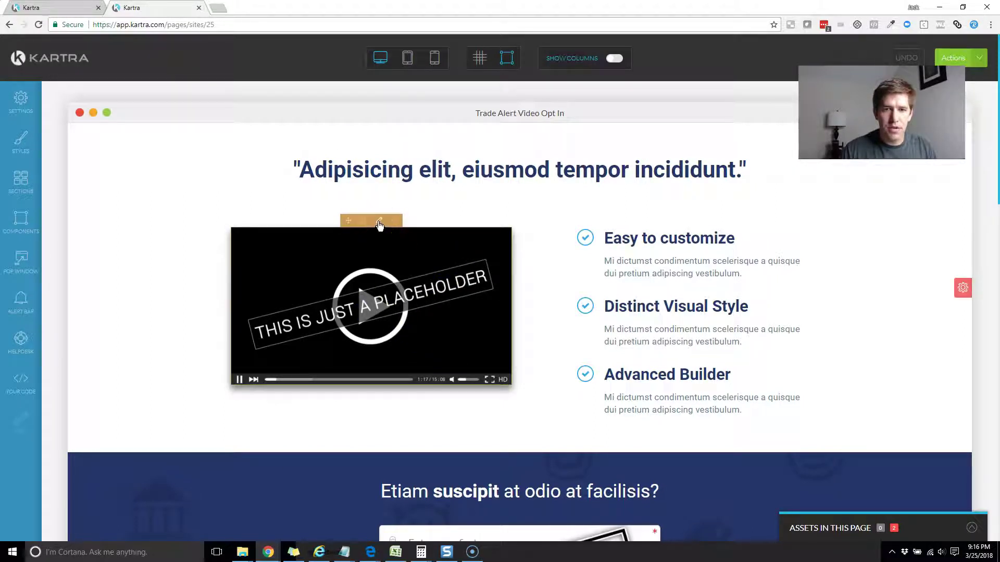
{"action": "left_click", "coordinate": [380, 223]}
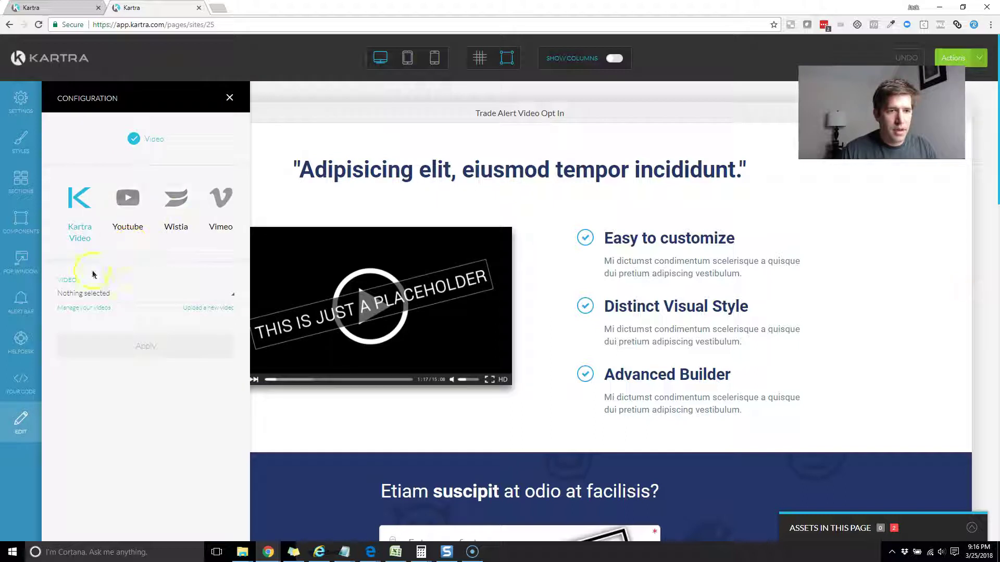
{"action": "left_click", "coordinate": [93, 294]}
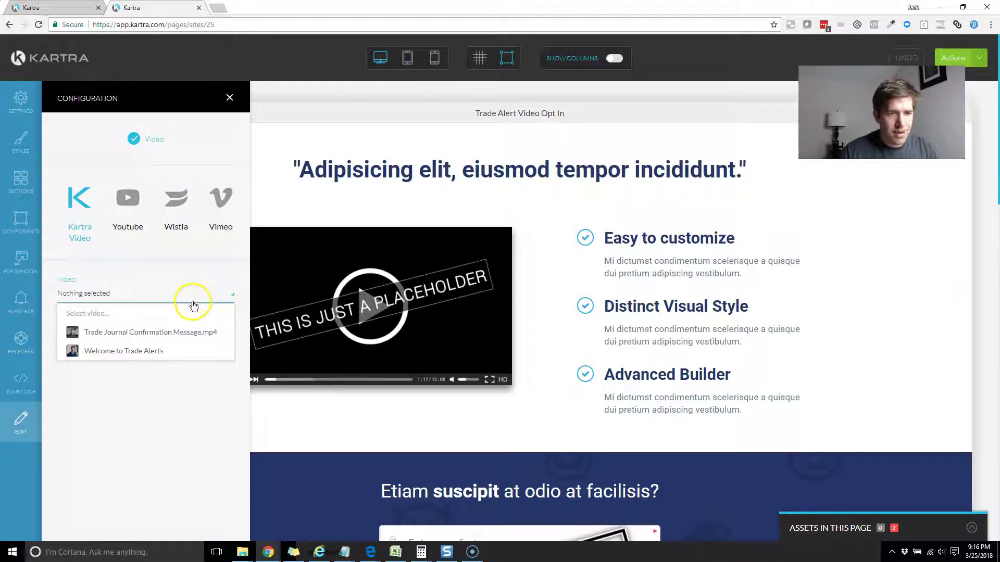
{"action": "left_click", "coordinate": [186, 302]}
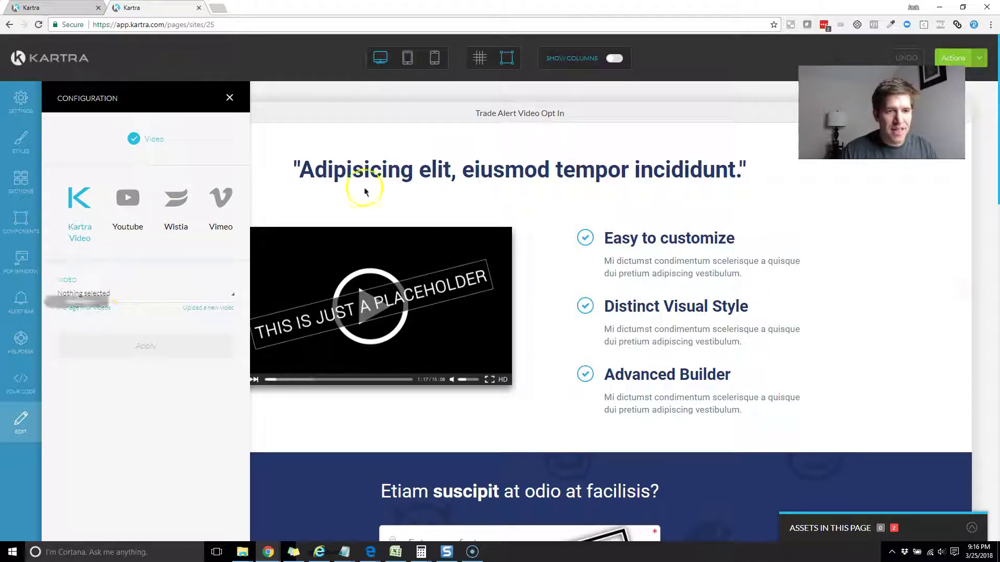
{"action": "left_click", "coordinate": [103, 308]}
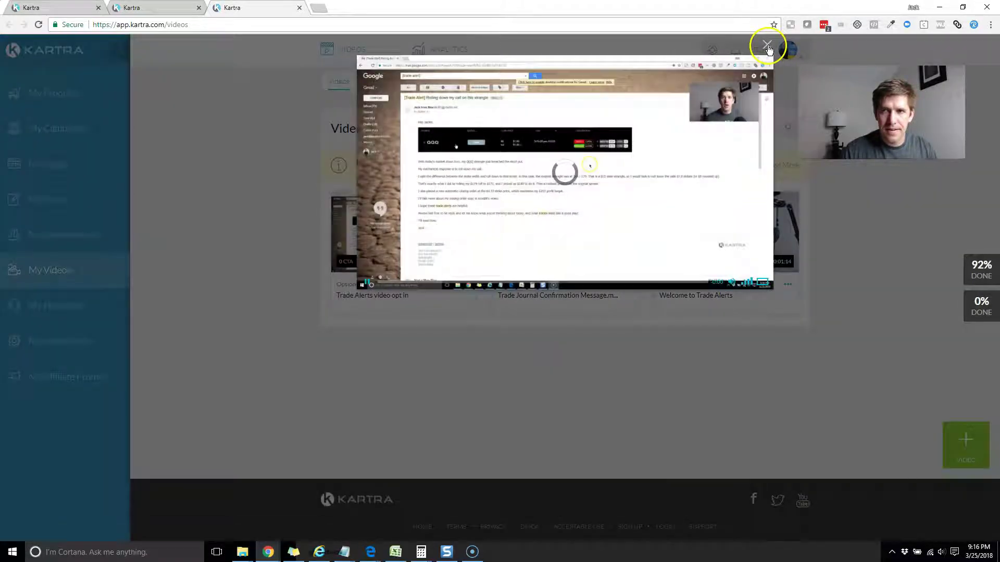
{"action": "left_click", "coordinate": [767, 46]}
{"action": "left_click", "coordinate": [174, 10]}
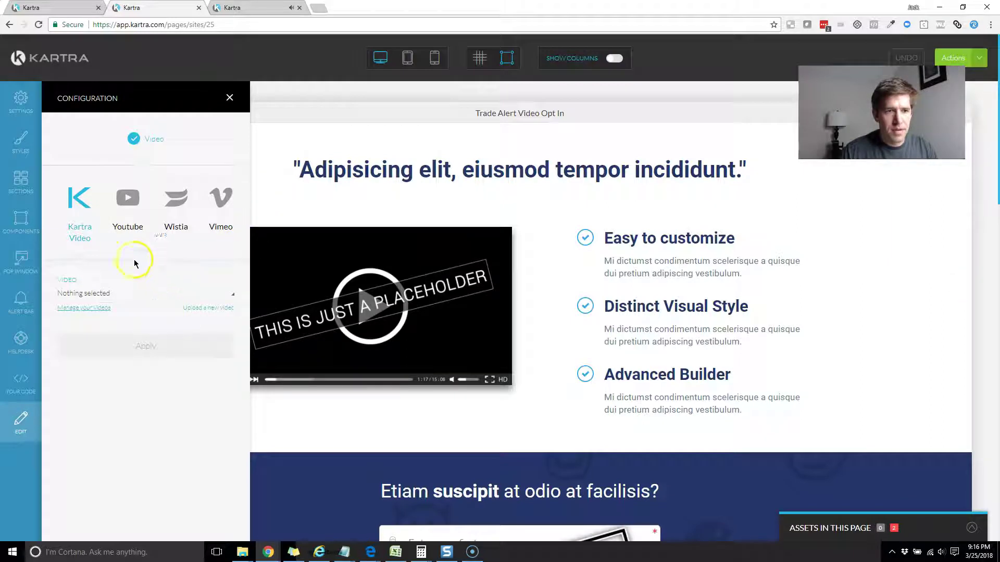
Close the video settings, save the Trade Alert Video Opt In page's progress, and reload the builder
{"action": "left_click", "coordinate": [231, 98]}
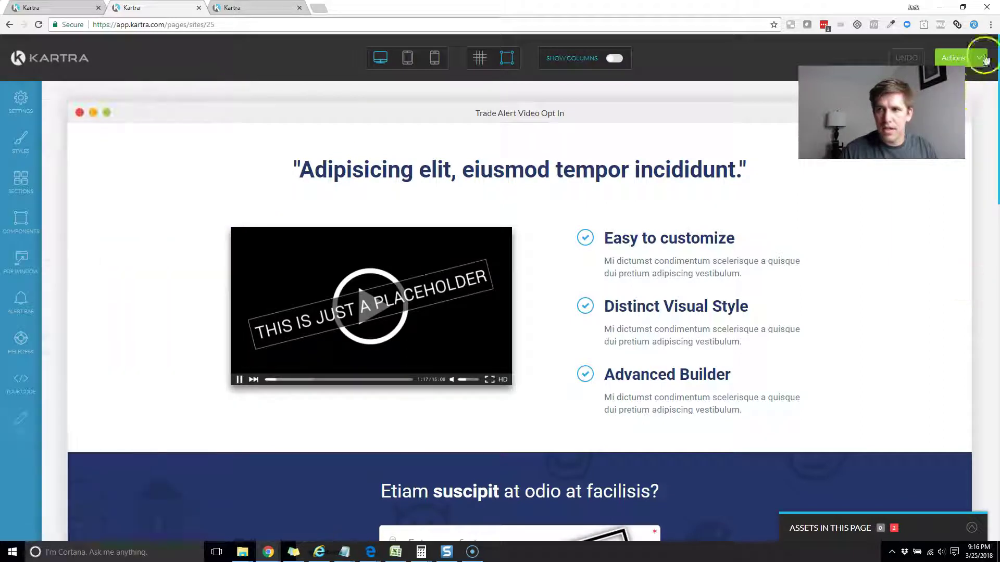
{"action": "left_click", "coordinate": [953, 58]}
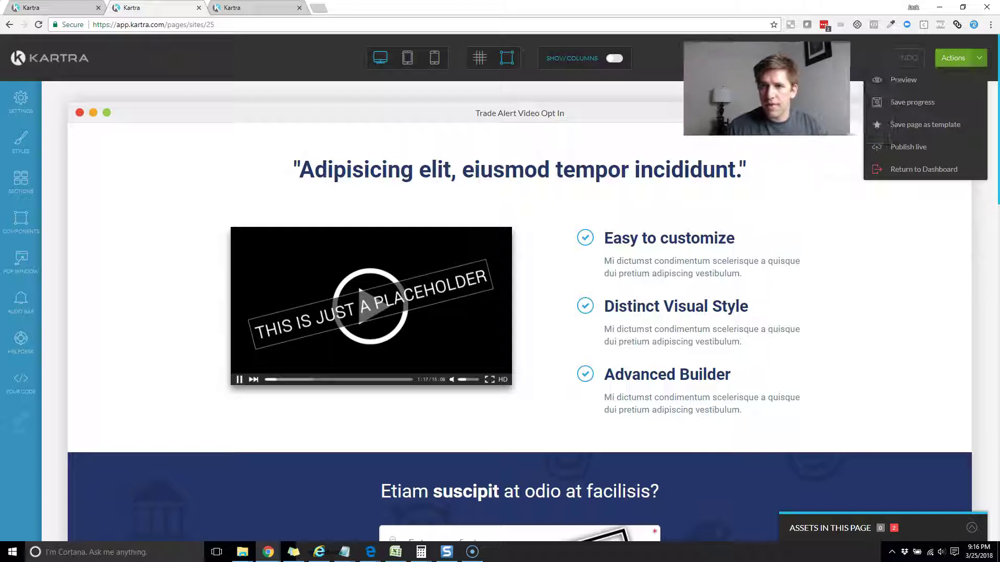
{"action": "left_click", "coordinate": [888, 102]}
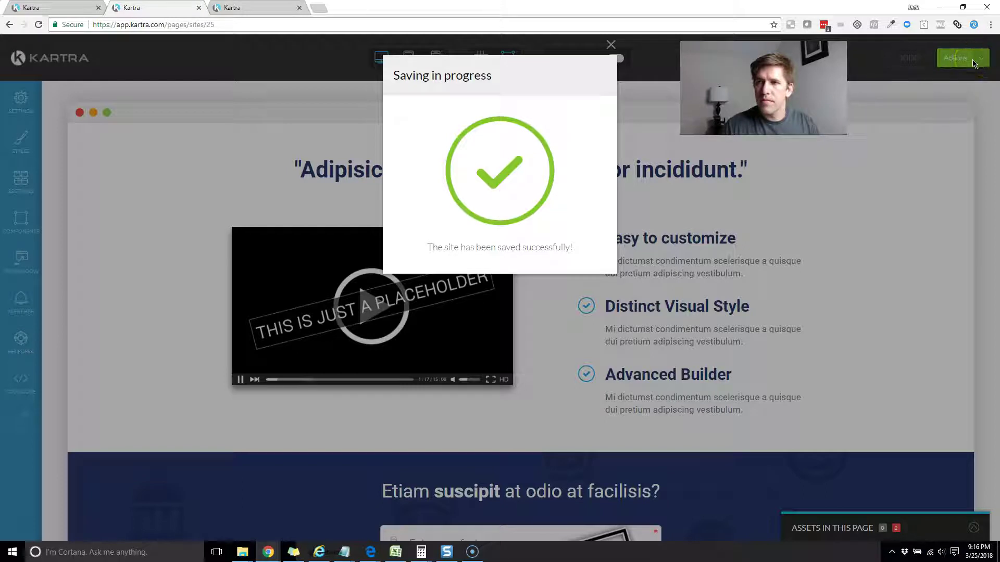
{"action": "left_click", "coordinate": [612, 46]}
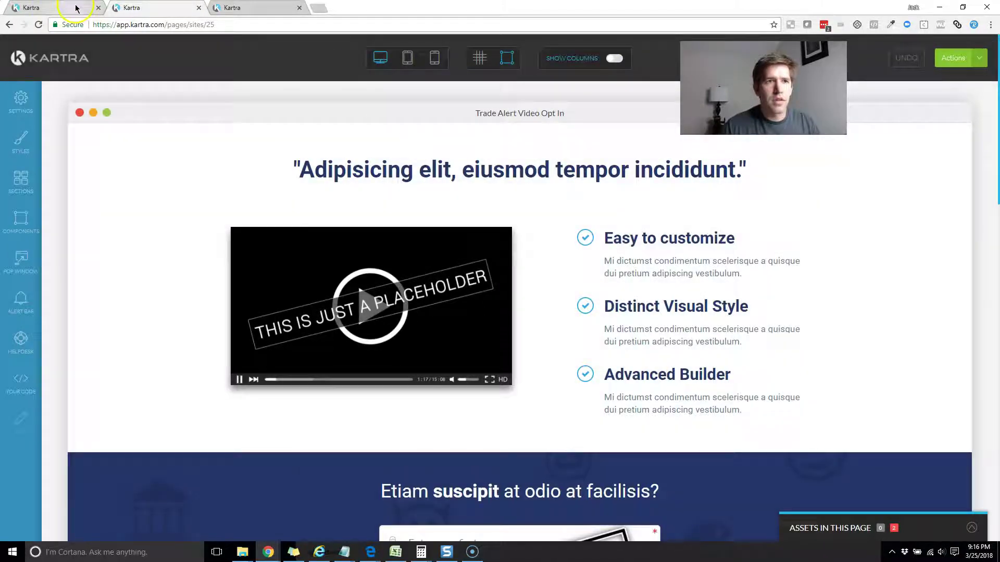
{"action": "left_click", "coordinate": [39, 25]}
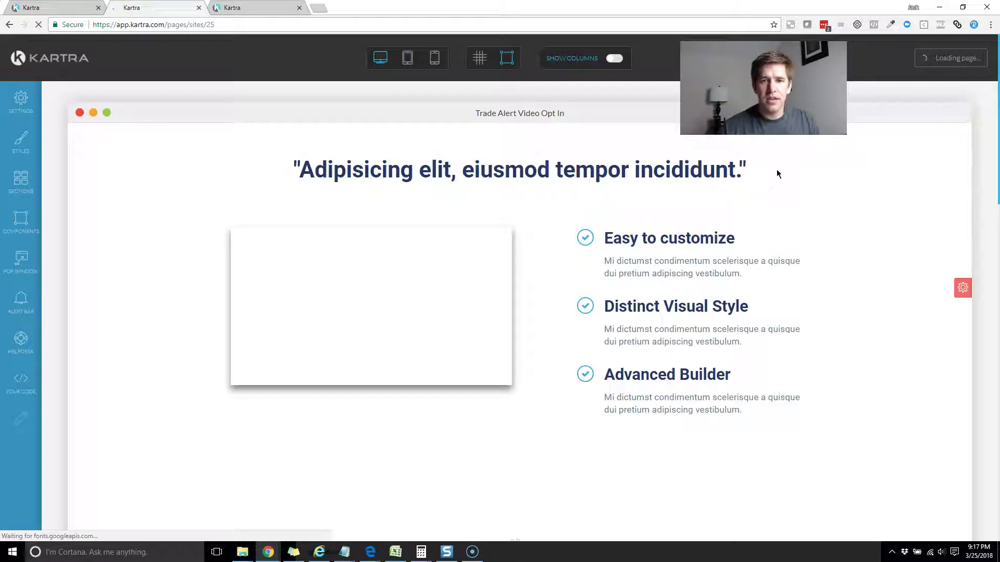
Embed the 'Trade Alerts video opt in' Kartra video in the page's video block, autoplay and controls on
{"action": "left_click", "coordinate": [378, 319]}
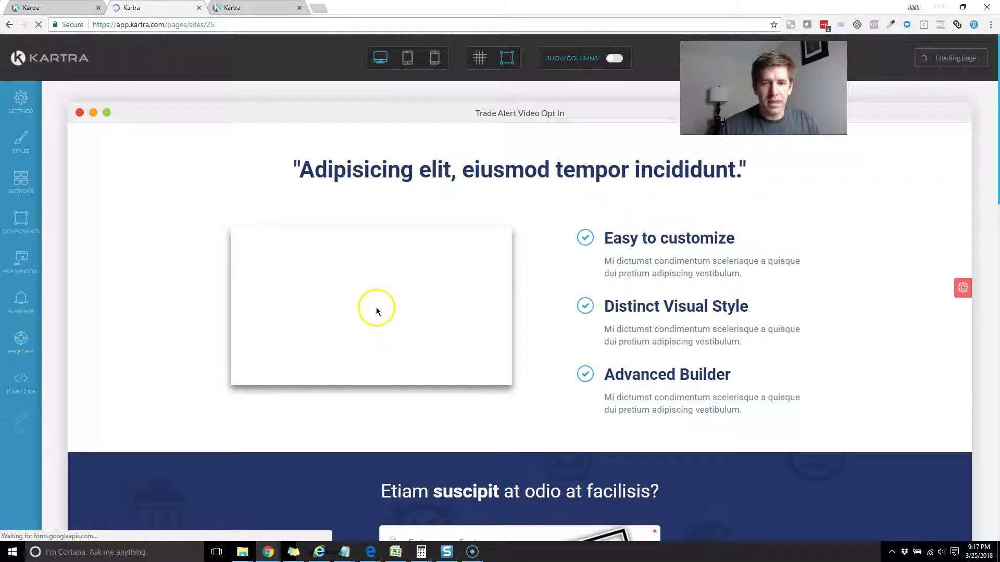
{"action": "left_click", "coordinate": [384, 245]}
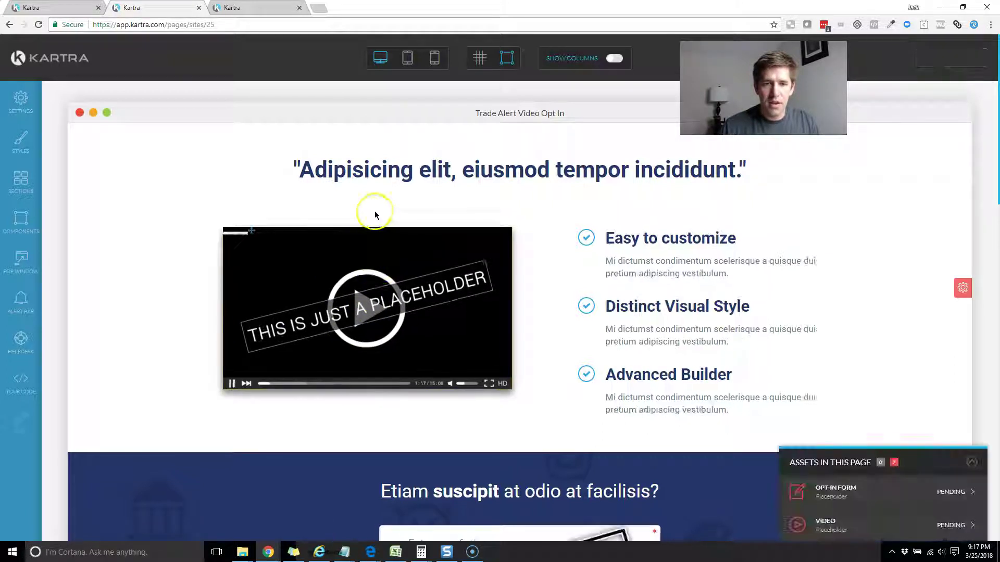
{"action": "left_click", "coordinate": [379, 222]}
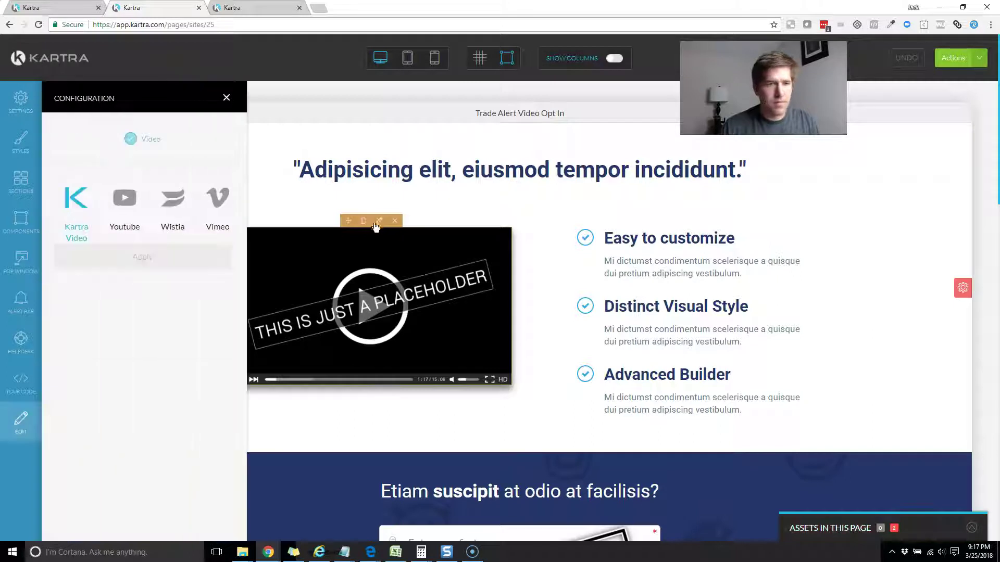
{"action": "left_click", "coordinate": [89, 295]}
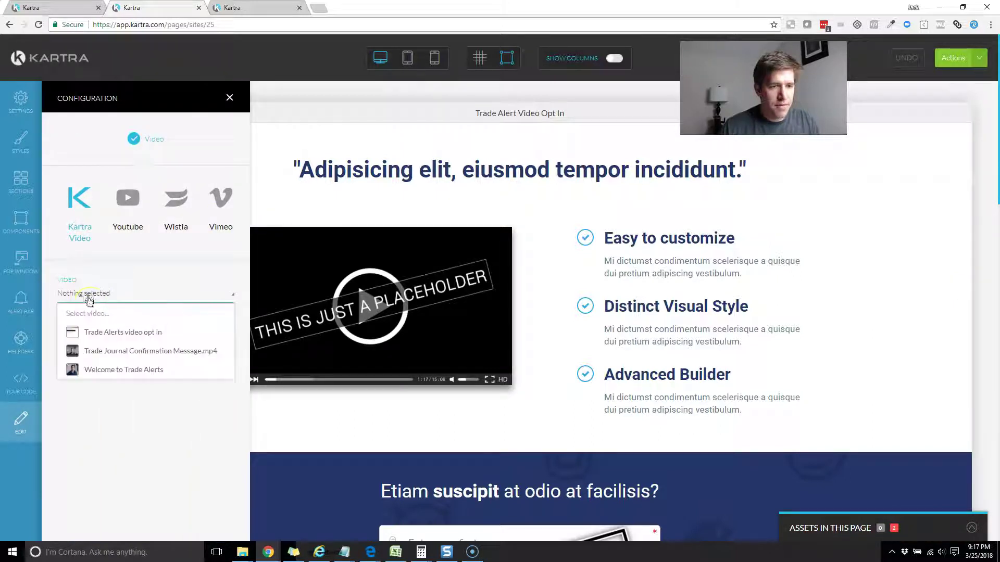
{"action": "left_click", "coordinate": [96, 334]}
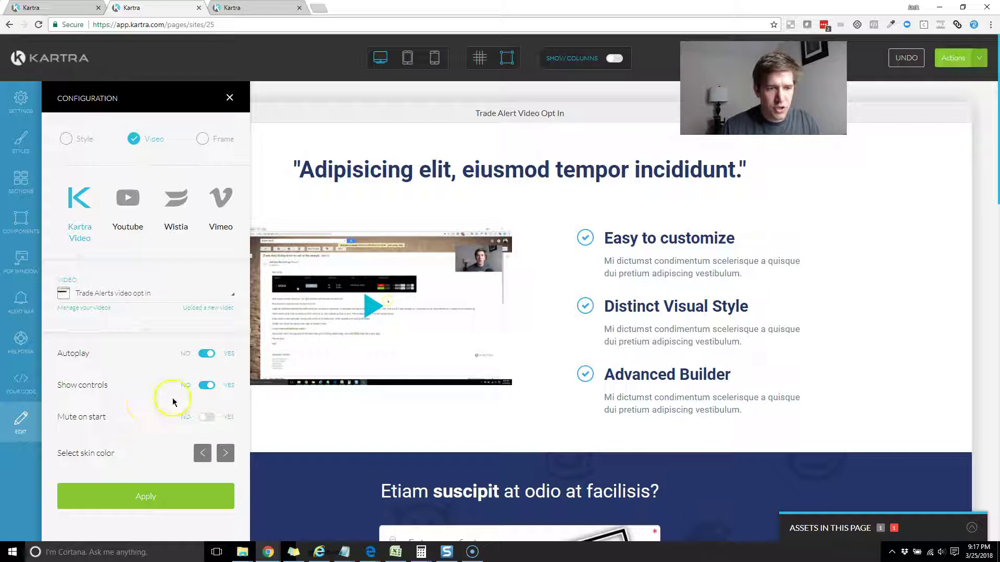
{"action": "scroll", "coordinate": [167, 417], "scroll_direction": "down", "scroll_amount": 1}
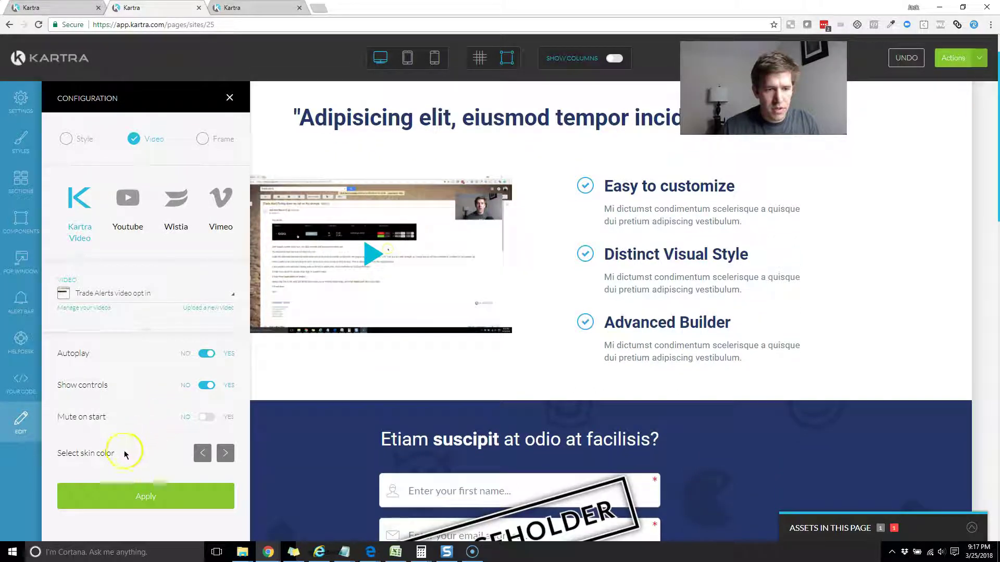
{"action": "left_click", "coordinate": [141, 501]}
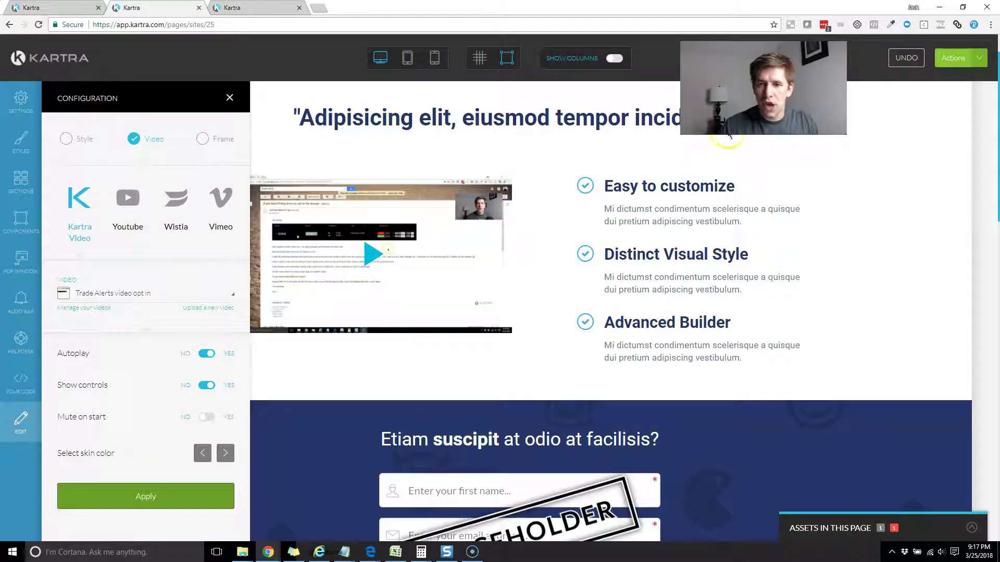
{"action": "scroll", "coordinate": [692, 269], "scroll_direction": "down", "scroll_amount": 4}
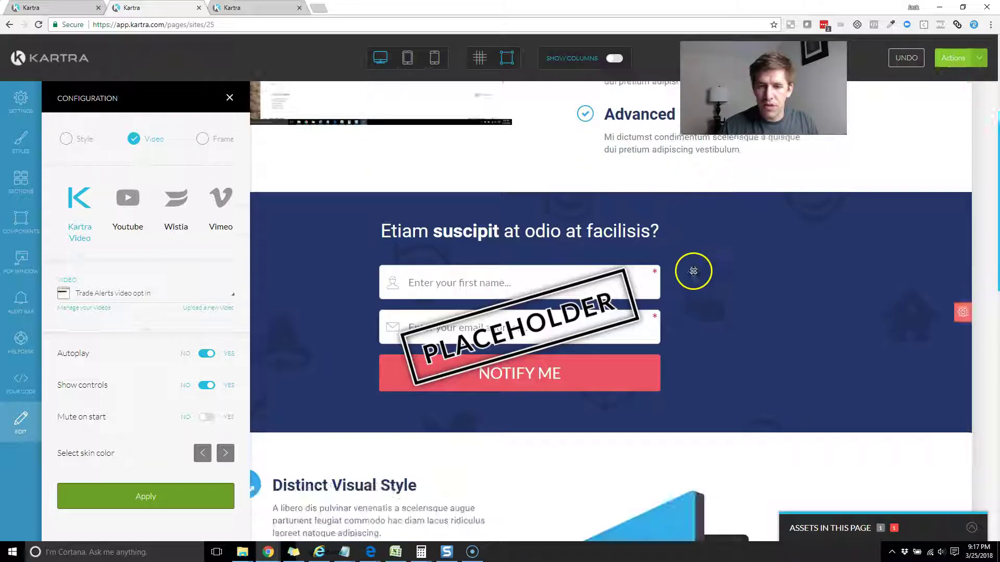
Open the opt-in section's background image settings and launch the image library to change it
{"action": "left_click", "coordinate": [229, 98]}
{"action": "scroll", "coordinate": [588, 284], "scroll_direction": "down", "scroll_amount": 3}
{"action": "scroll", "coordinate": [592, 287], "scroll_direction": "down", "scroll_amount": 1}
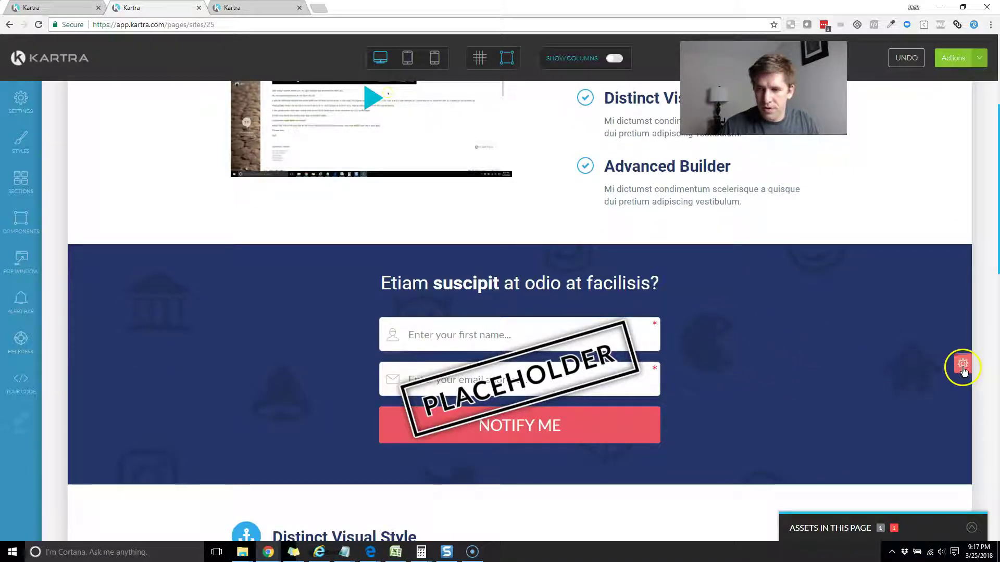
{"action": "mouse_move", "coordinate": [962, 364]}
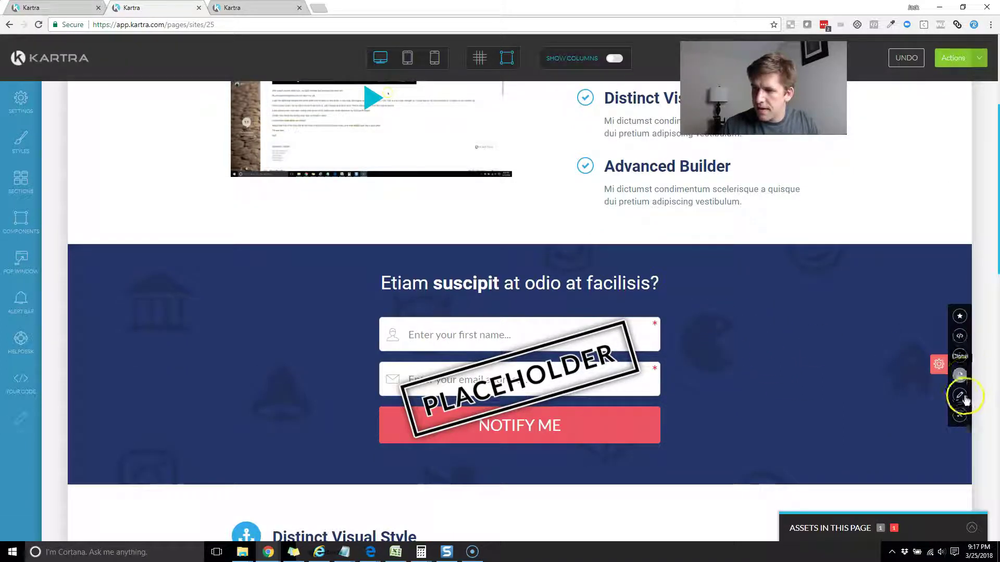
{"action": "left_click", "coordinate": [960, 396]}
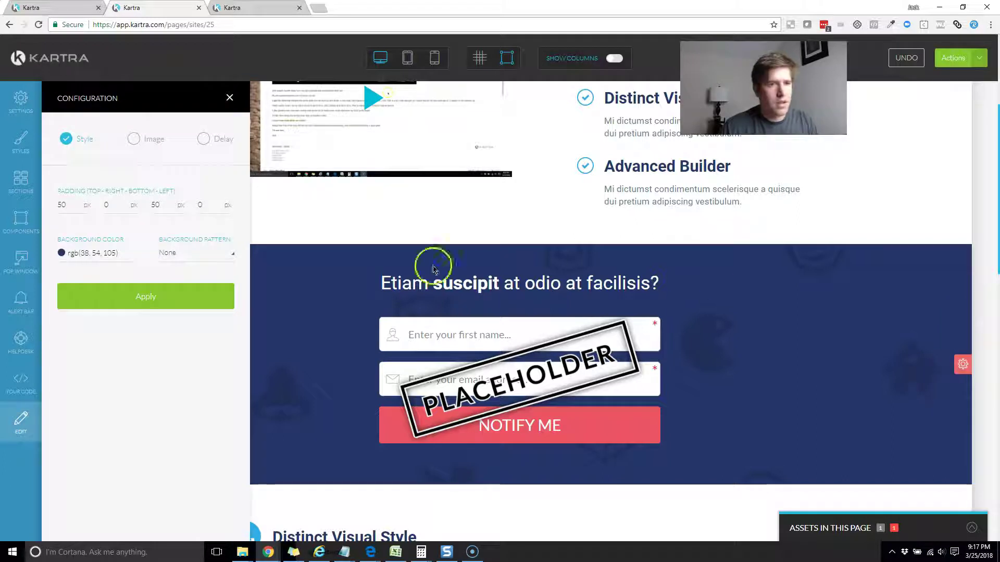
{"action": "left_click", "coordinate": [131, 140]}
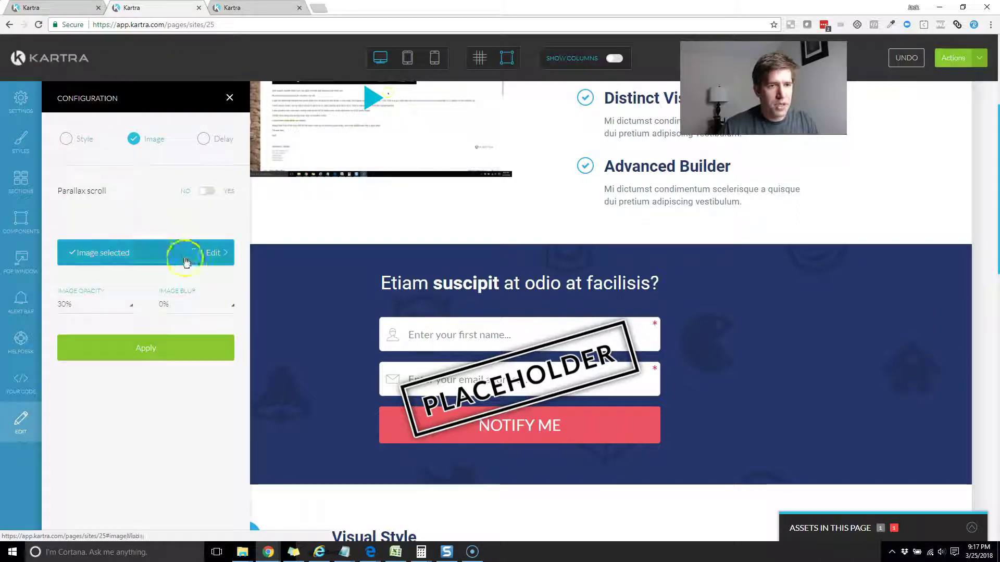
{"action": "left_click", "coordinate": [209, 259]}
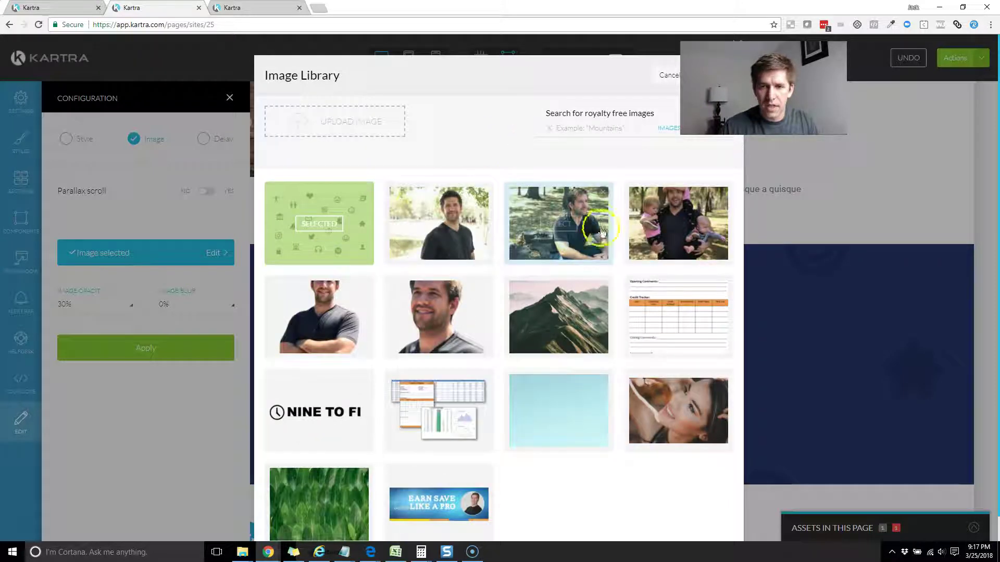
Search royalty-free images for 'stock market', add a photo, select it and confirm it as background
{"action": "scroll", "coordinate": [505, 338], "scroll_direction": "down", "scroll_amount": 1}
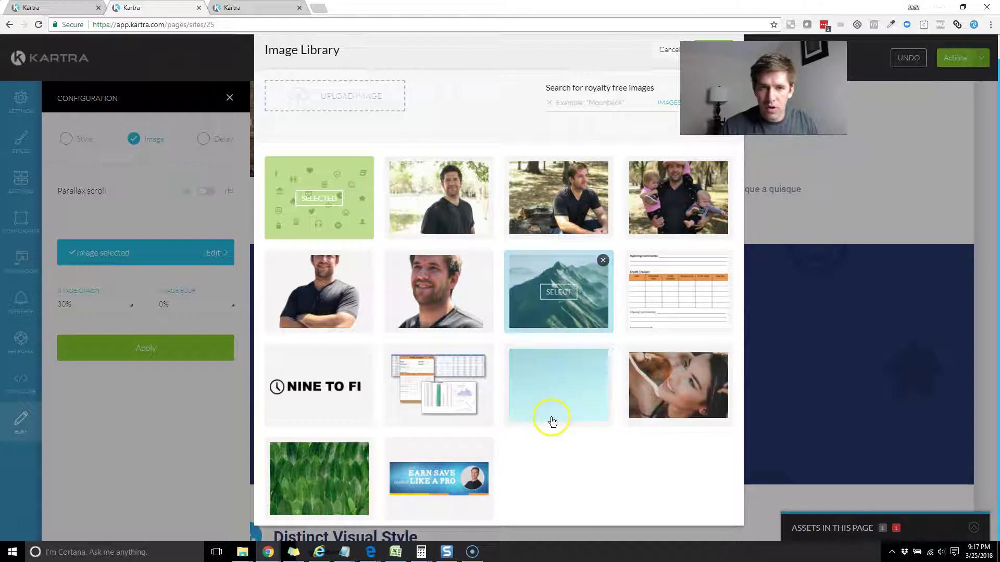
{"action": "scroll", "coordinate": [583, 282], "scroll_direction": "up", "scroll_amount": 1}
{"action": "left_click", "coordinate": [591, 127]}
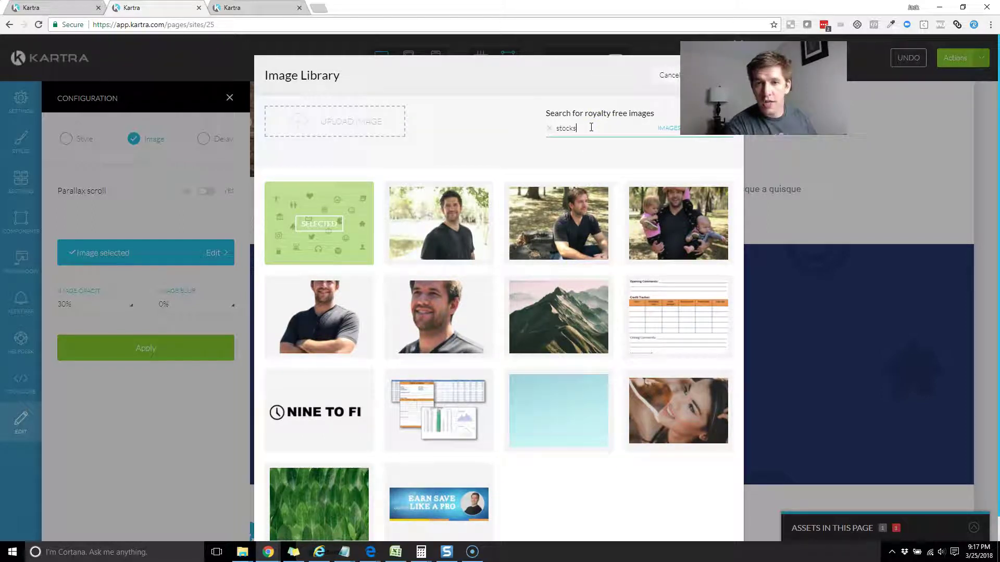
{"action": "key", "text": "Return"}
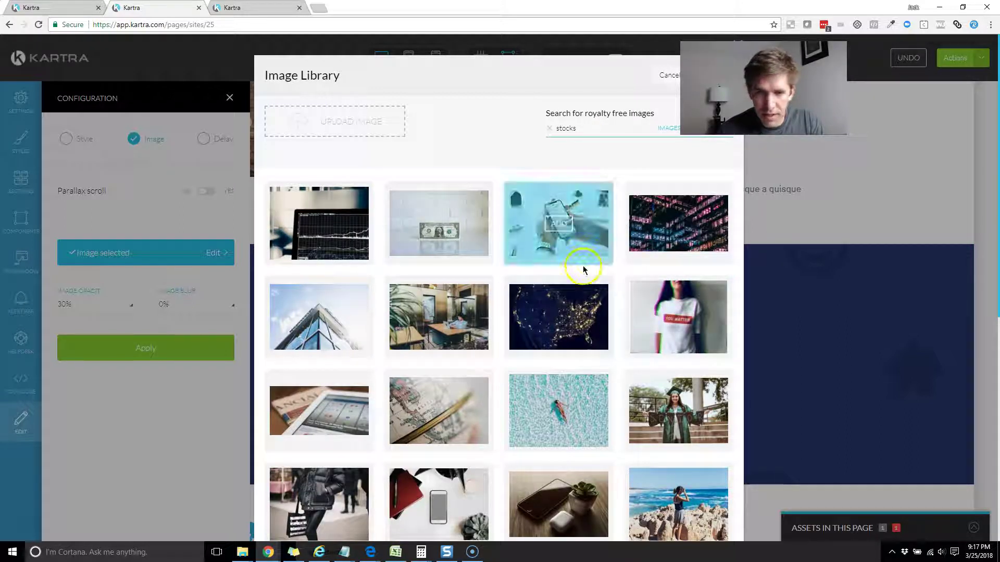
{"action": "scroll", "coordinate": [588, 270], "scroll_direction": "down", "scroll_amount": 3}
{"action": "scroll", "coordinate": [595, 271], "scroll_direction": "down", "scroll_amount": 6}
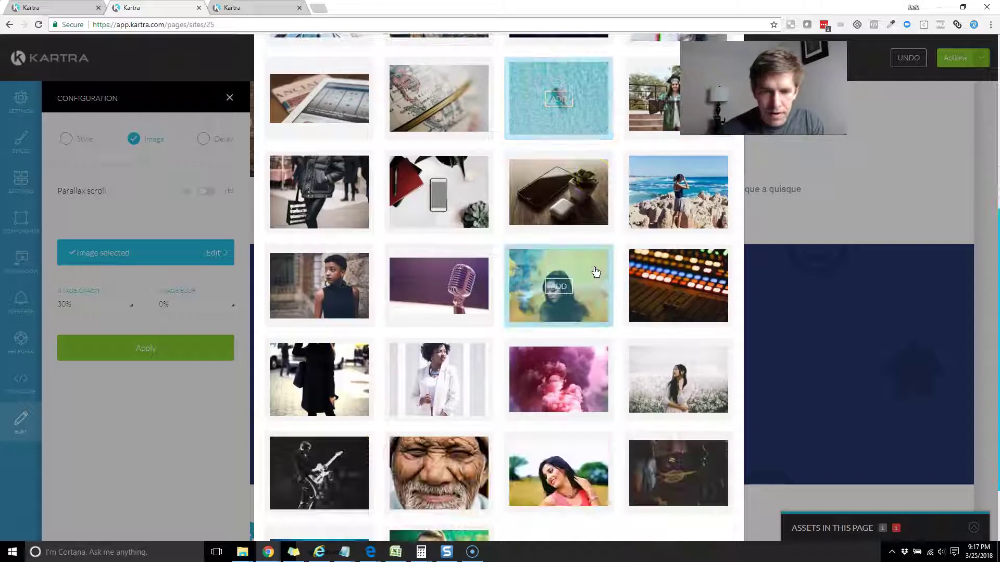
{"action": "scroll", "coordinate": [622, 375], "scroll_direction": "up", "scroll_amount": 7}
{"action": "scroll", "coordinate": [623, 376], "scroll_direction": "up", "scroll_amount": 3}
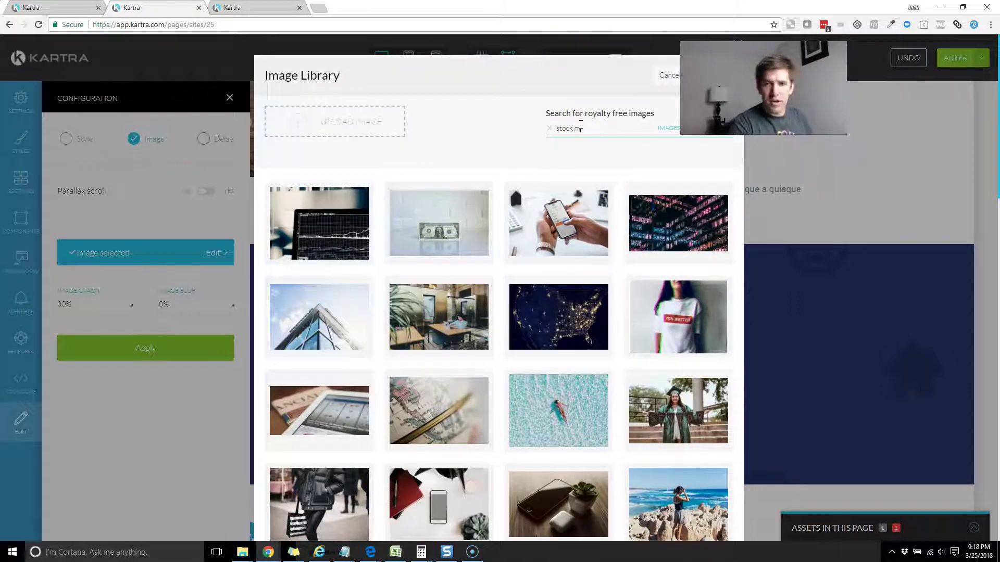
{"action": "type", "text": "t"}
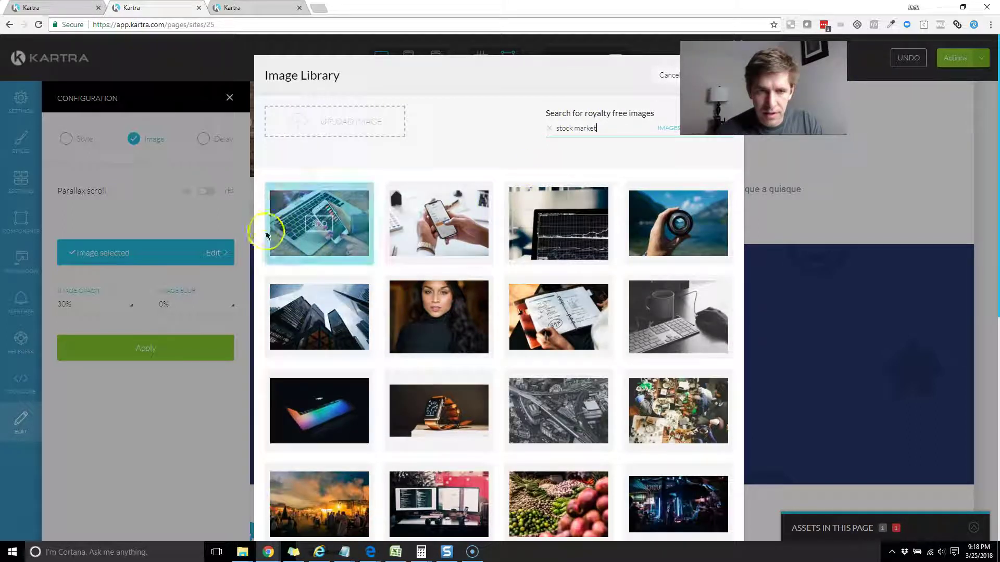
{"action": "left_click", "coordinate": [441, 231]}
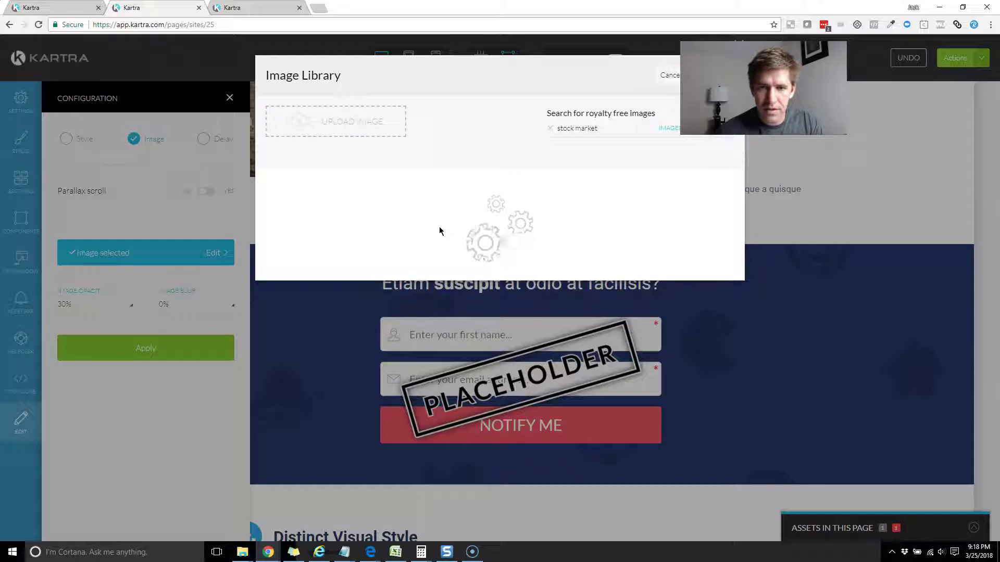
{"action": "left_click", "coordinate": [447, 228]}
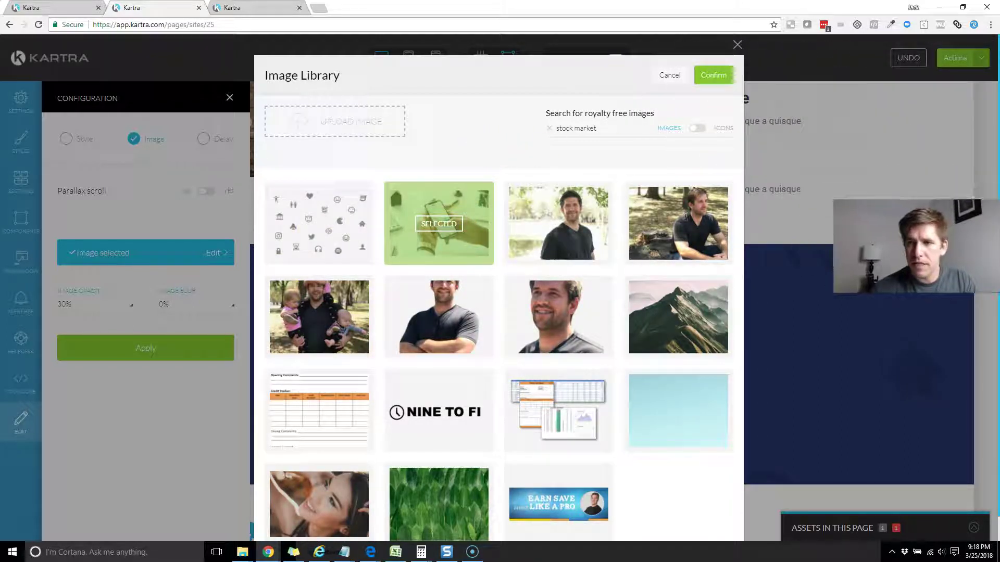
{"action": "left_click", "coordinate": [732, 82]}
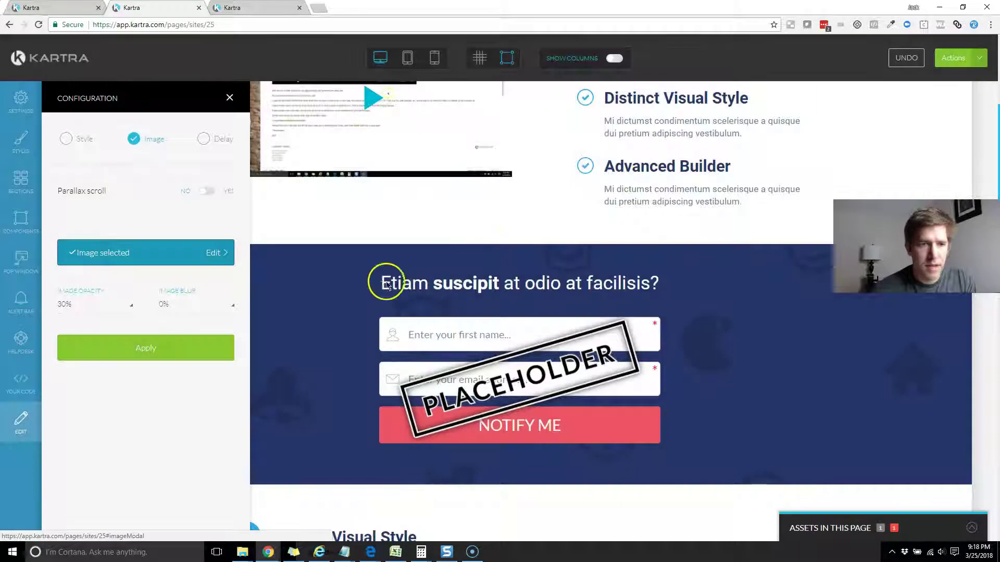
Apply the stock-market photo as the opt-in section's background
{"action": "left_click", "coordinate": [161, 347]}
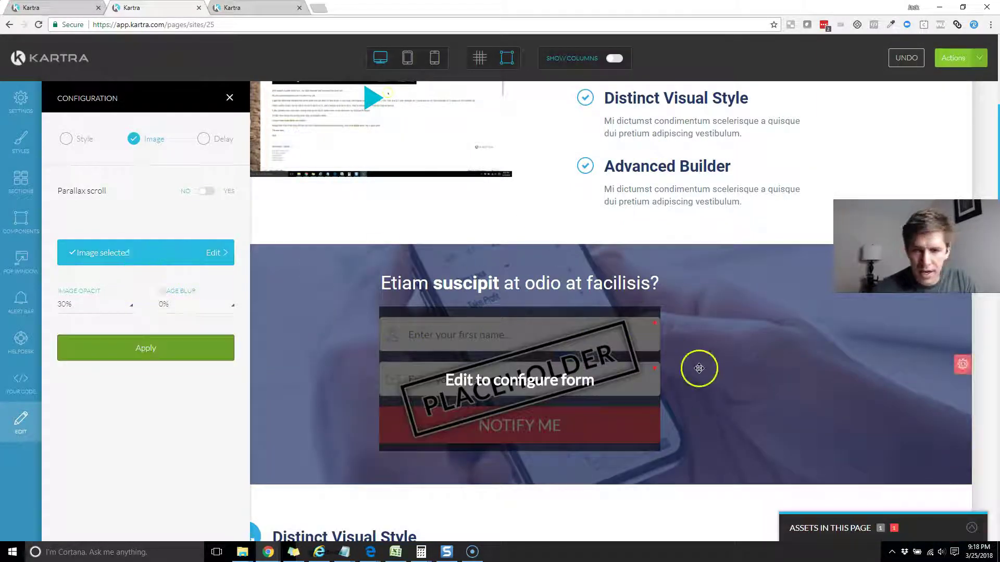
{"action": "scroll", "coordinate": [699, 370], "scroll_direction": "down", "scroll_amount": 3}
{"action": "scroll", "coordinate": [677, 360], "scroll_direction": "up", "scroll_amount": 4}
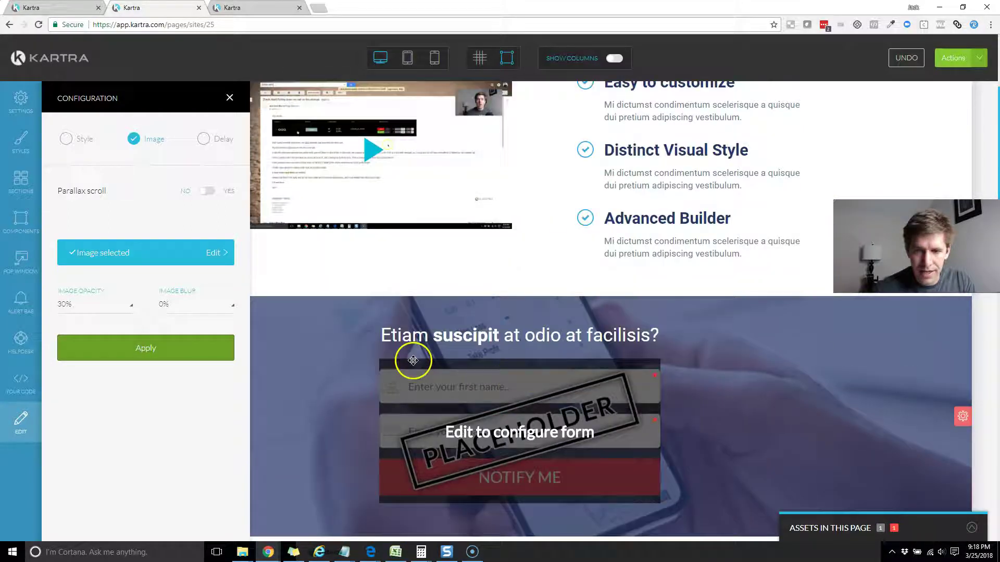
{"action": "scroll", "coordinate": [523, 372], "scroll_direction": "down", "scroll_amount": 3}
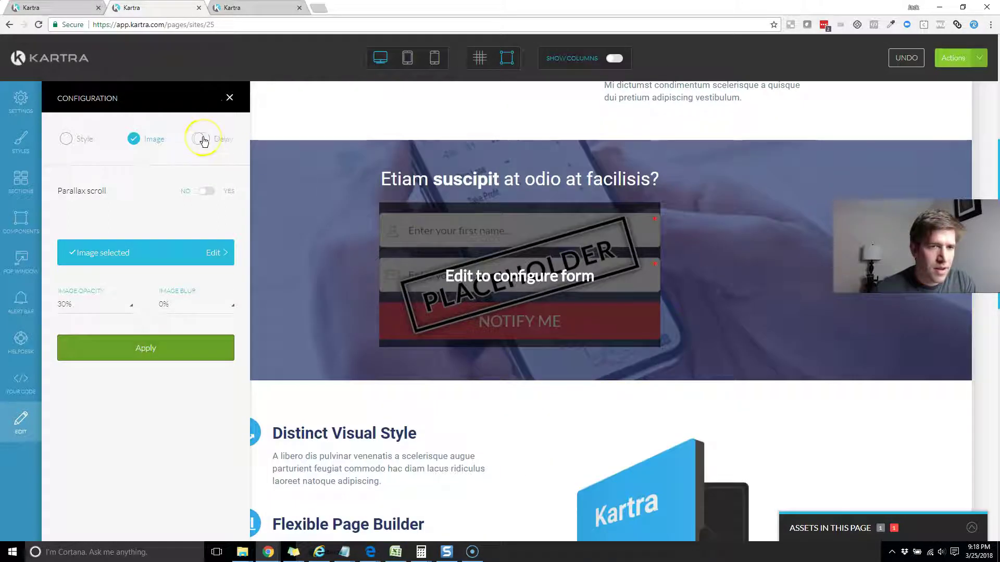
Set the section's top padding to 150 px, then change it back to 50 px
{"action": "left_click", "coordinate": [65, 139]}
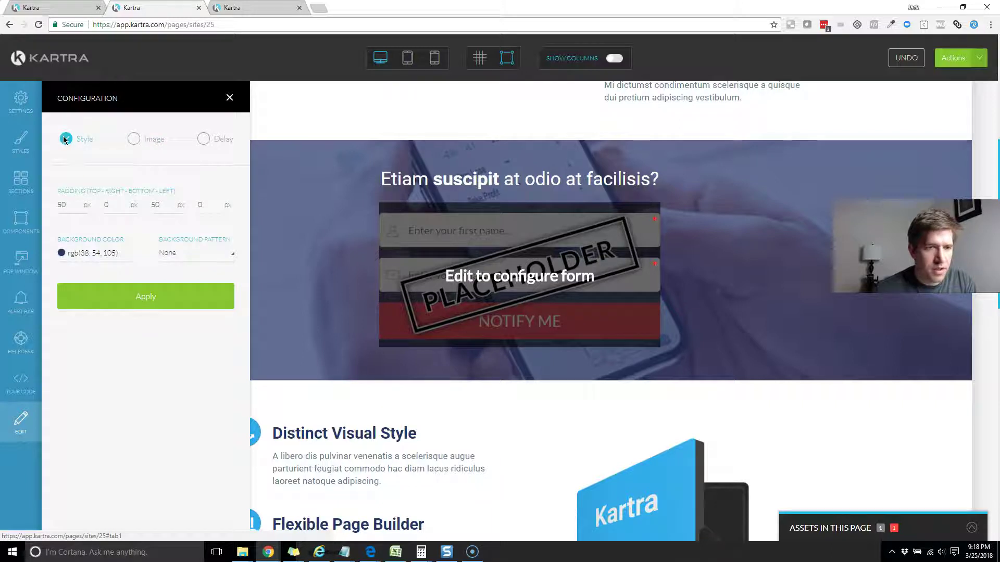
{"action": "left_click", "coordinate": [213, 268]}
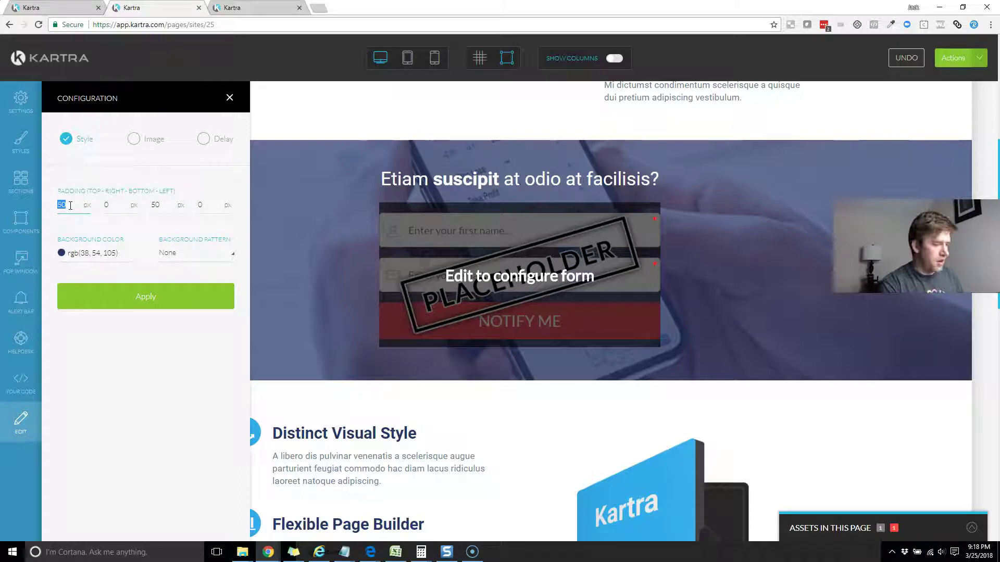
{"action": "left_click", "coordinate": [129, 296]}
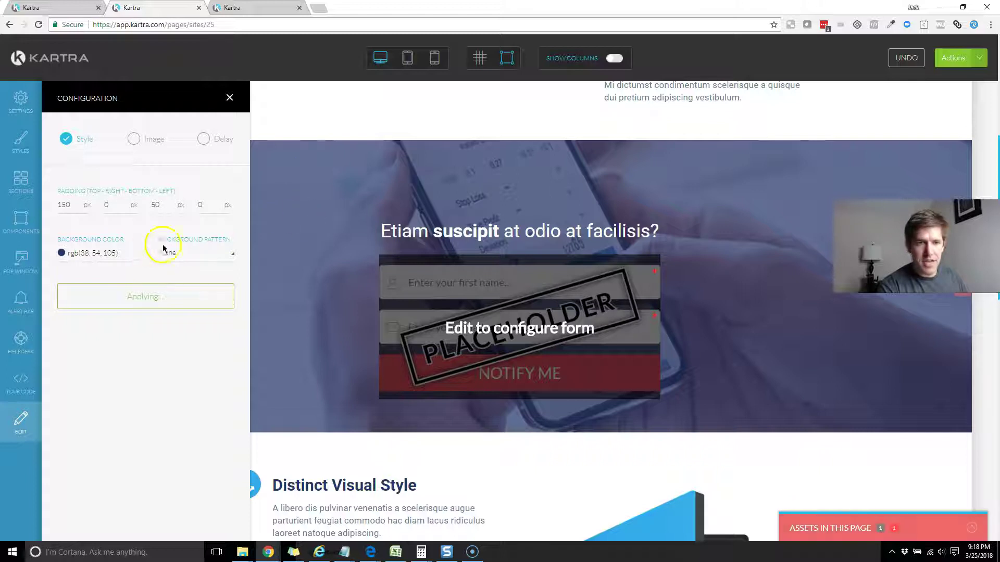
{"action": "double_click", "coordinate": [71, 204]}
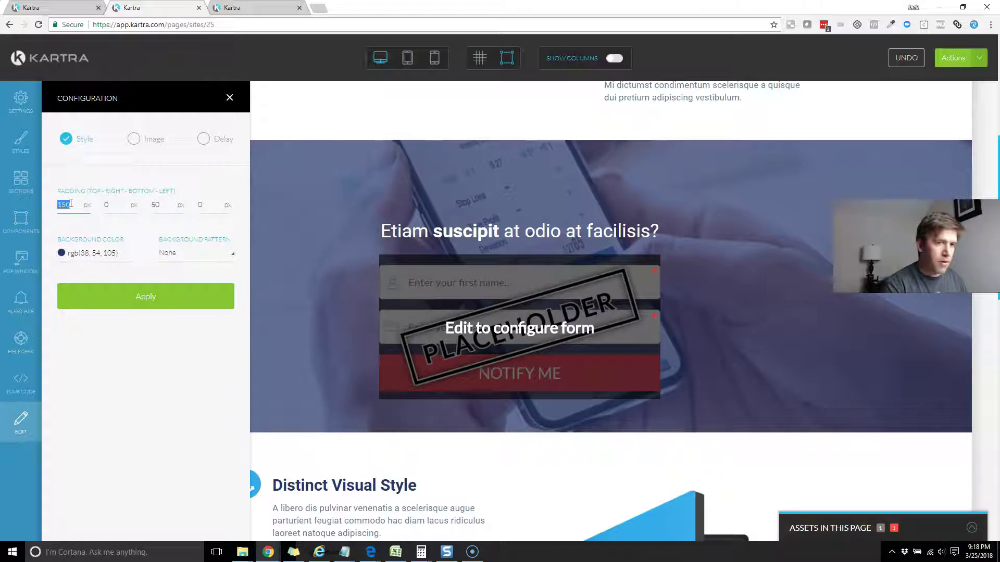
{"action": "type", "text": "50"}
{"action": "left_click", "coordinate": [121, 294]}
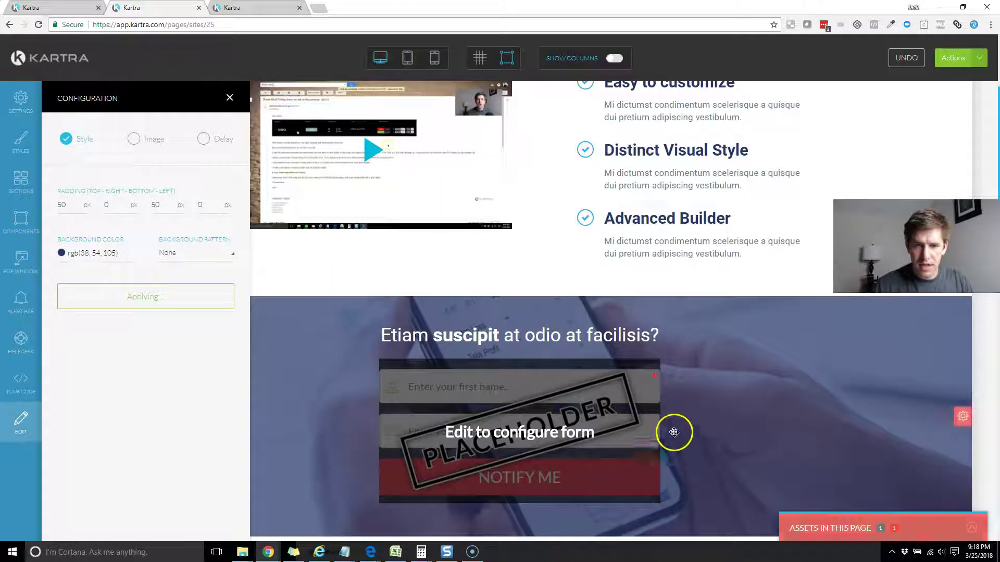
{"action": "scroll", "coordinate": [655, 342], "scroll_direction": "down", "scroll_amount": 3}
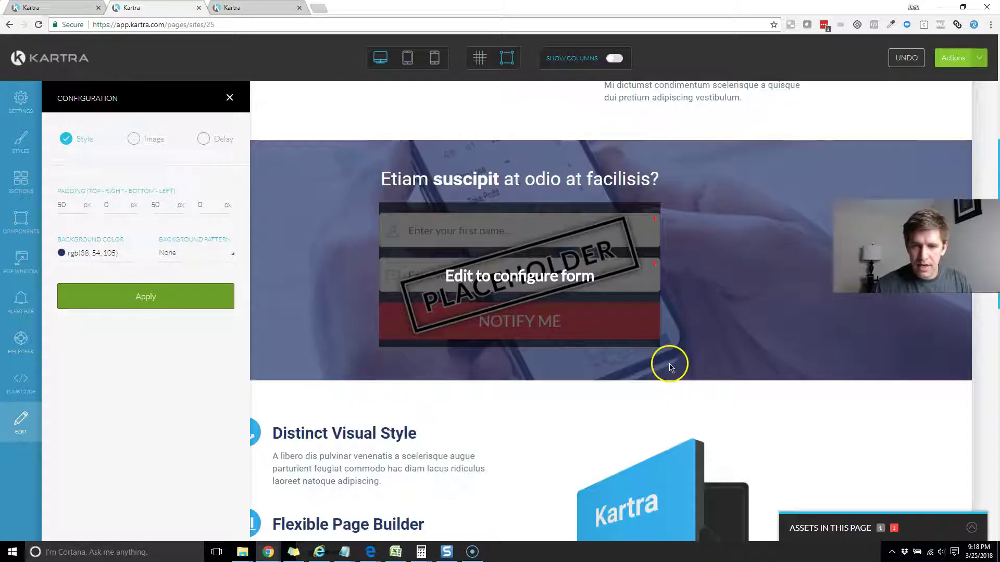
{"action": "scroll", "coordinate": [670, 361], "scroll_direction": "up", "scroll_amount": 1}
{"action": "scroll", "coordinate": [652, 361], "scroll_direction": "up", "scroll_amount": 5}
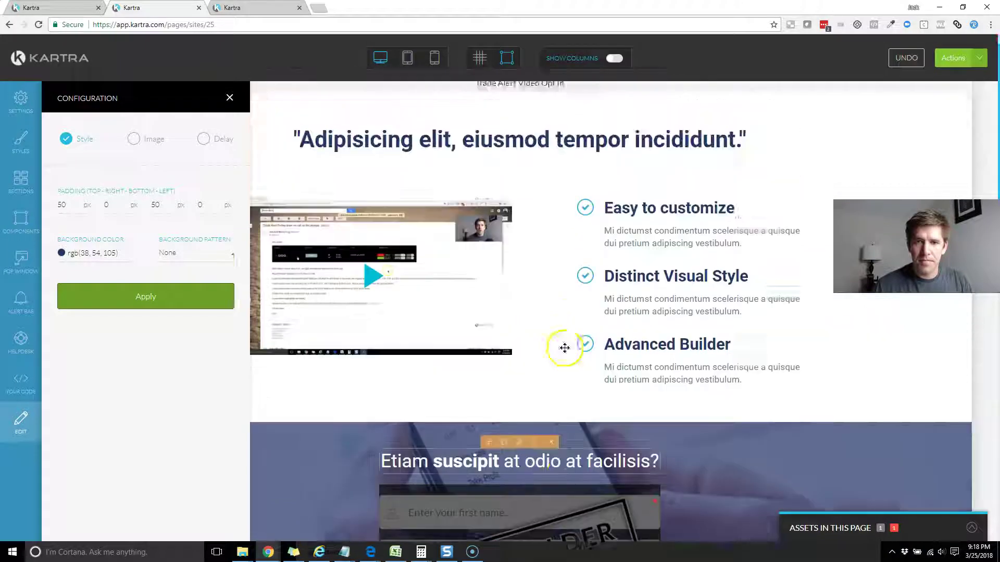
{"action": "scroll", "coordinate": [559, 348], "scroll_direction": "down", "scroll_amount": 8}
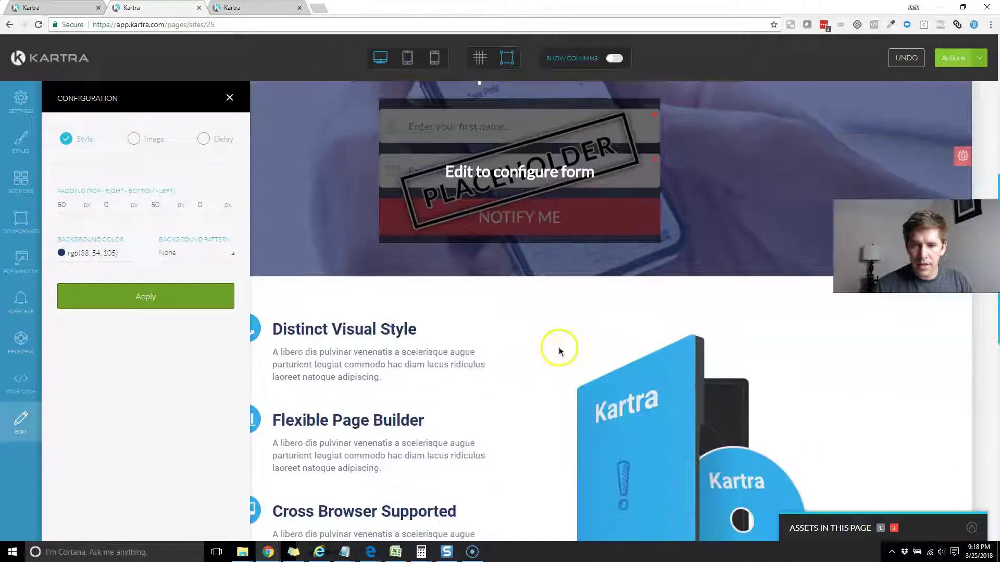
Link the page's opt-in form element to the 'Trade Notifications' form and apply it
{"action": "left_click", "coordinate": [530, 101]}
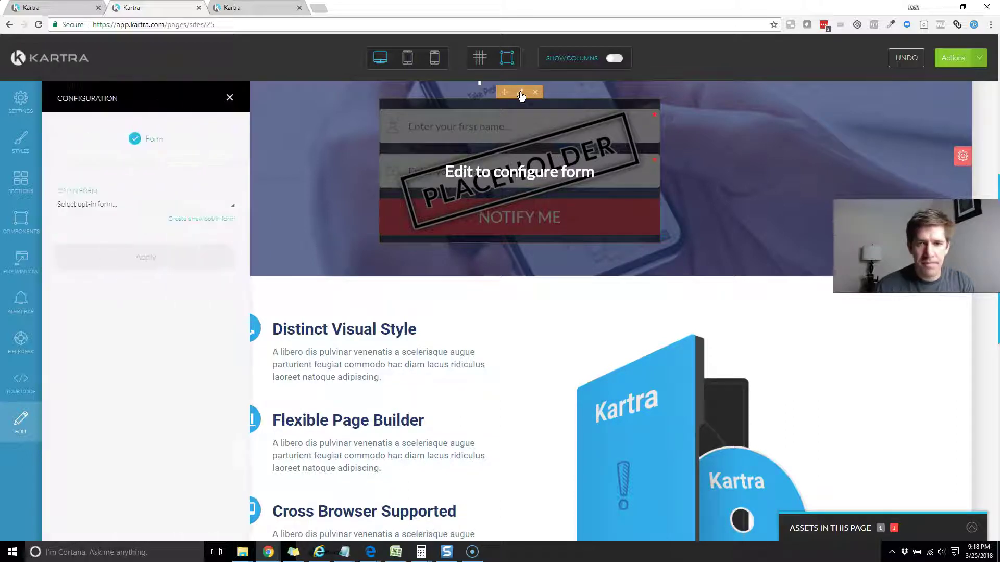
{"action": "left_click", "coordinate": [136, 202]}
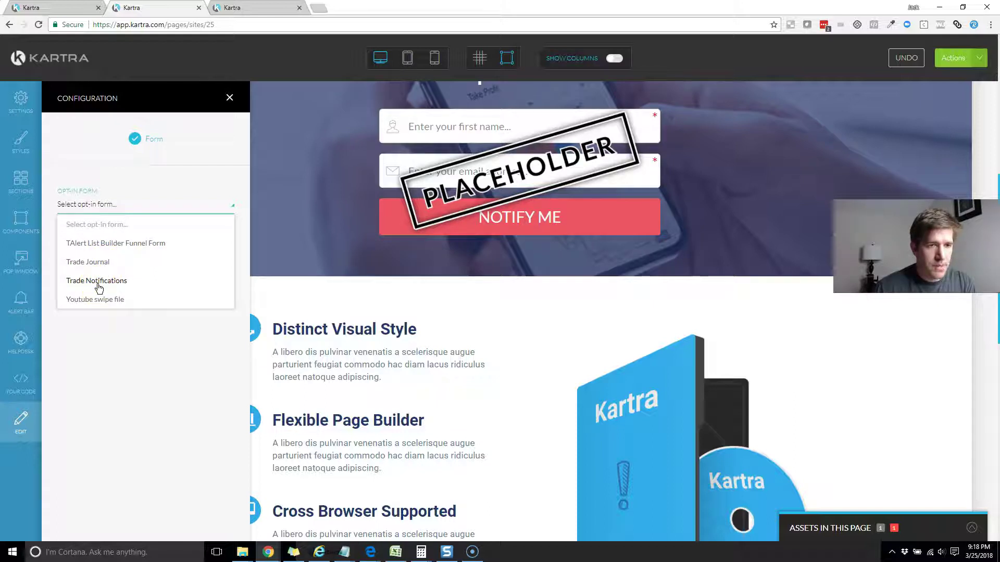
{"action": "left_click", "coordinate": [99, 288]}
{"action": "left_click", "coordinate": [134, 262]}
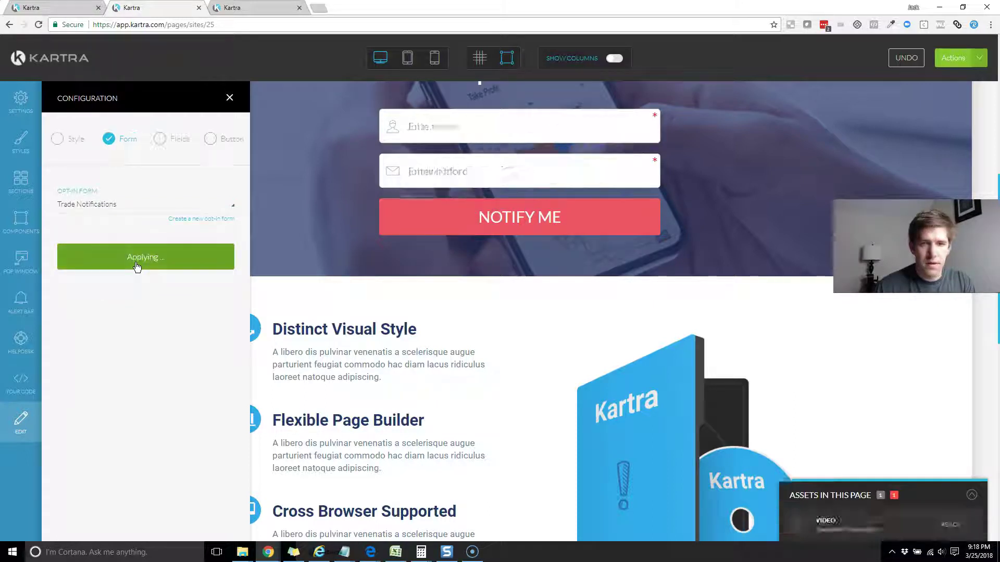
{"action": "scroll", "coordinate": [468, 264], "scroll_direction": "up", "scroll_amount": 5}
{"action": "left_click", "coordinate": [483, 315]}
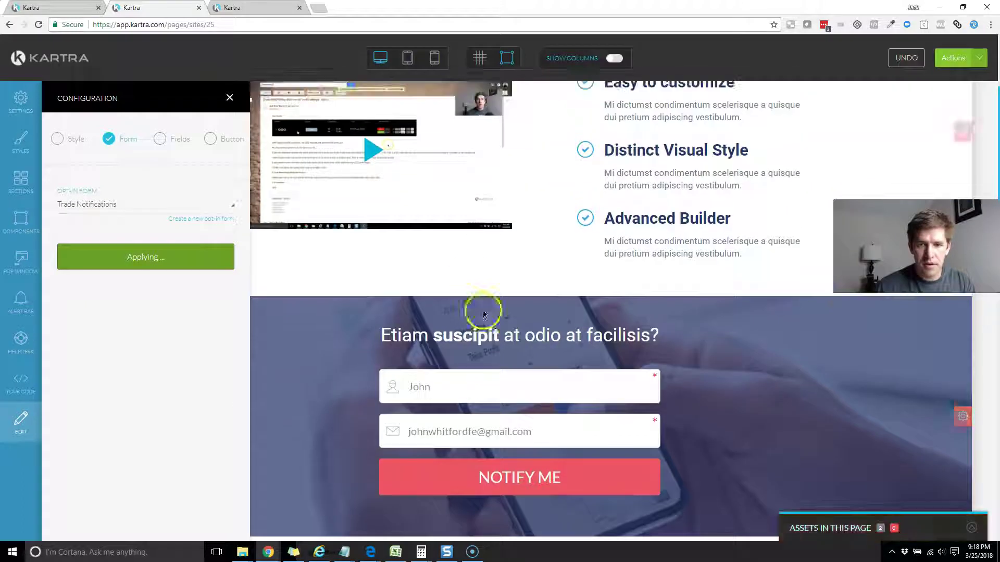
{"action": "scroll", "coordinate": [509, 338], "scroll_direction": "up", "scroll_amount": 3}
{"action": "scroll", "coordinate": [552, 329], "scroll_direction": "down", "scroll_amount": 10}
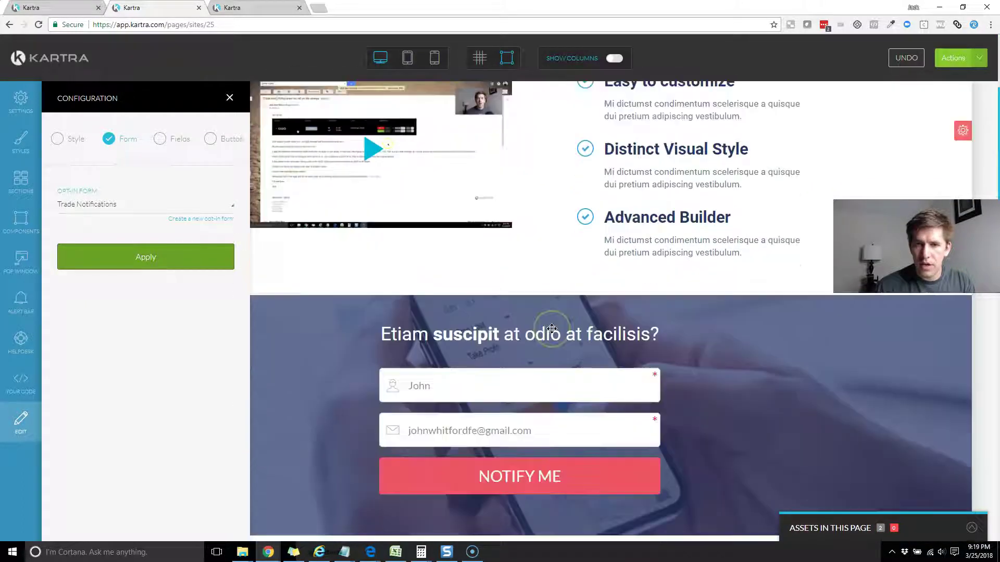
Retitle the headings to 'Want To Trade With Me?' and 'Join the Growing Trading Community'
{"action": "scroll", "coordinate": [551, 328], "scroll_direction": "down", "scroll_amount": 6}
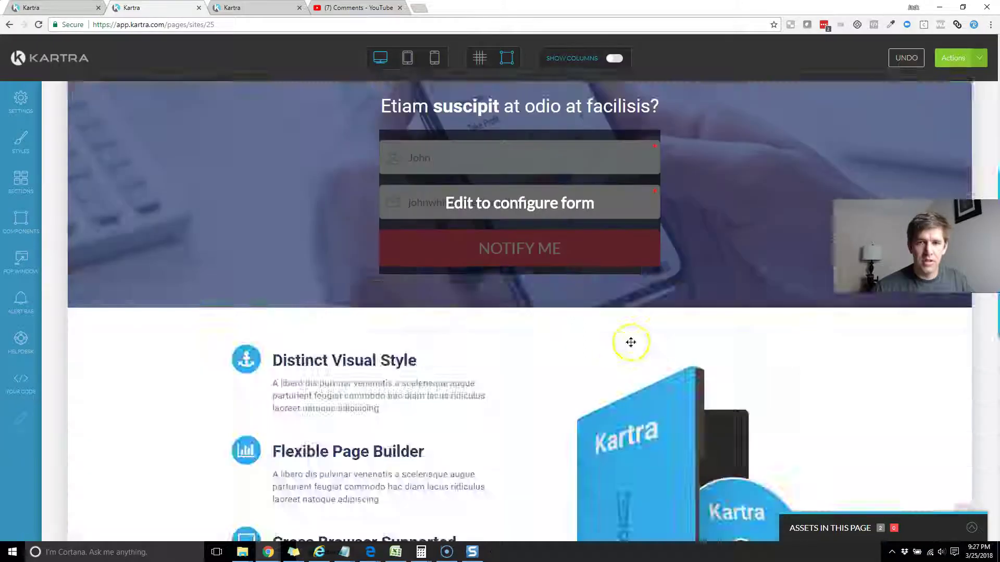
{"action": "scroll", "coordinate": [629, 342], "scroll_direction": "up", "scroll_amount": 7}
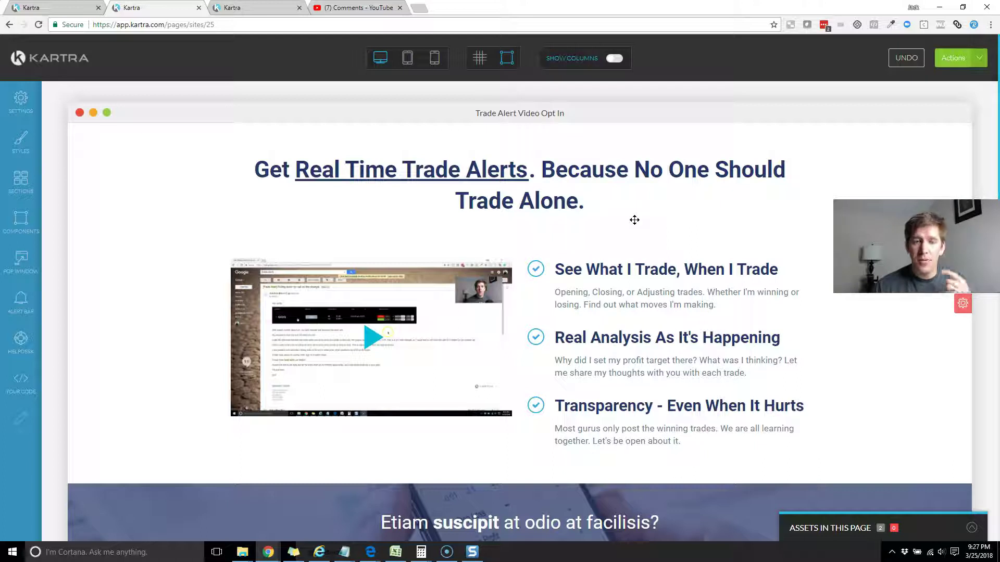
{"action": "scroll", "coordinate": [634, 220], "scroll_direction": "down", "scroll_amount": 5}
{"action": "left_click", "coordinate": [514, 266]}
{"action": "key", "text": "ctrl+a"}
{"action": "type", "text": "Want to Trade With Me?"}
{"action": "left_click", "coordinate": [596, 335]}
{"action": "scroll", "coordinate": [596, 335], "scroll_direction": "down", "scroll_amount": 5}
{"action": "left_click", "coordinate": [145, 257]}
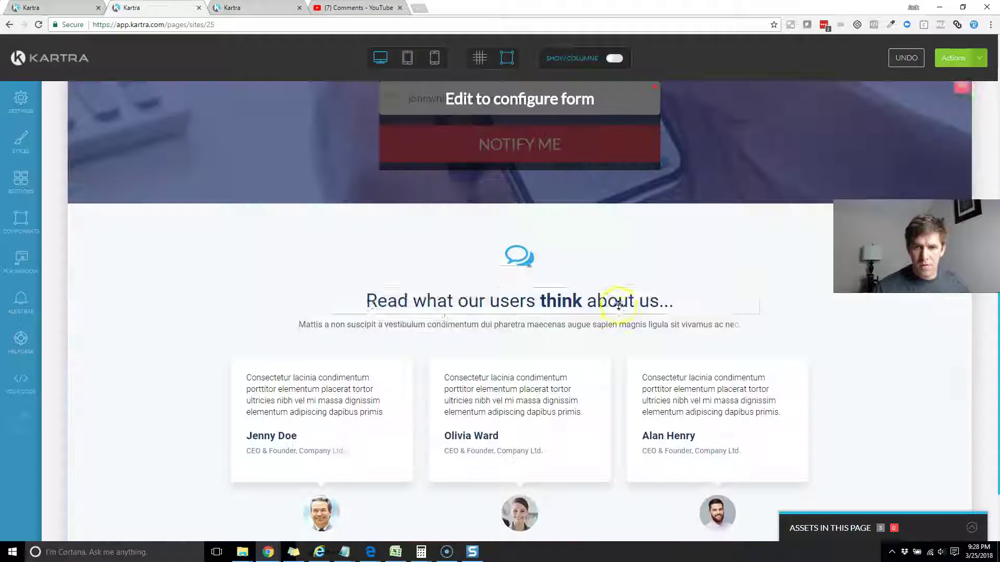
{"action": "left_click_drag", "start_coordinate": [368, 301], "coordinate": [664, 301]}
{"action": "type", "text": "Join the Growing Trading Community"}
{"action": "scroll", "coordinate": [520, 312], "scroll_direction": "down", "scroll_amount": 2}
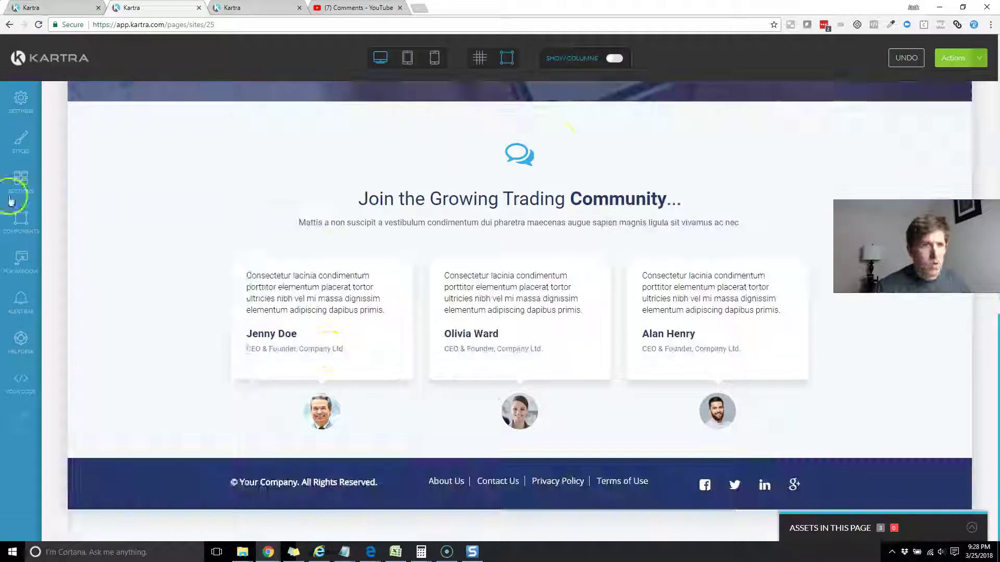
Drag an image block under the testimonials heading and start uploading its image from the computer
{"action": "left_click", "coordinate": [21, 219]}
{"action": "left_click", "coordinate": [145, 180]}
{"action": "left_click_drag", "start_coordinate": [145, 180], "coordinate": [407, 297]}
{"action": "left_click", "coordinate": [524, 297]}
{"action": "mouse_move", "coordinate": [242, 552]}
{"action": "left_click", "coordinate": [521, 476]}
Upload a viewer-comment screenshot and place it in the new image block
{"action": "left_click", "coordinate": [350, 121]}
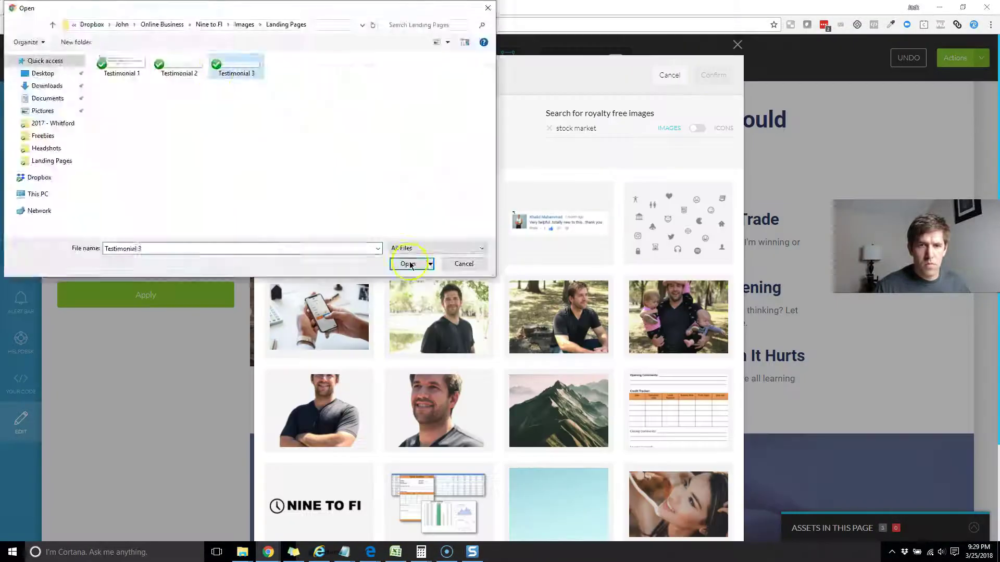
{"action": "left_click", "coordinate": [407, 264]}
{"action": "double_click", "coordinate": [677, 233]}
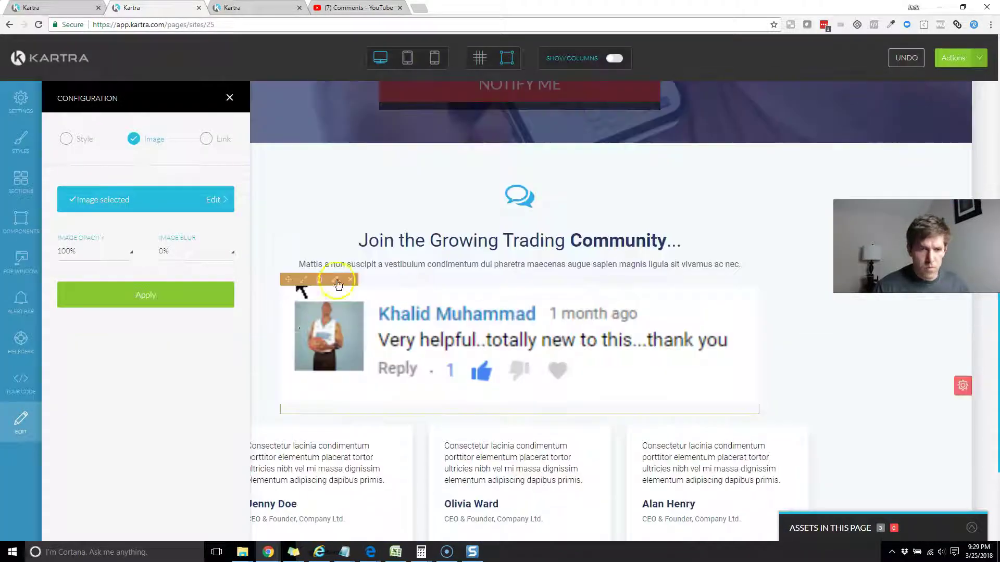
{"action": "left_click", "coordinate": [268, 103]}
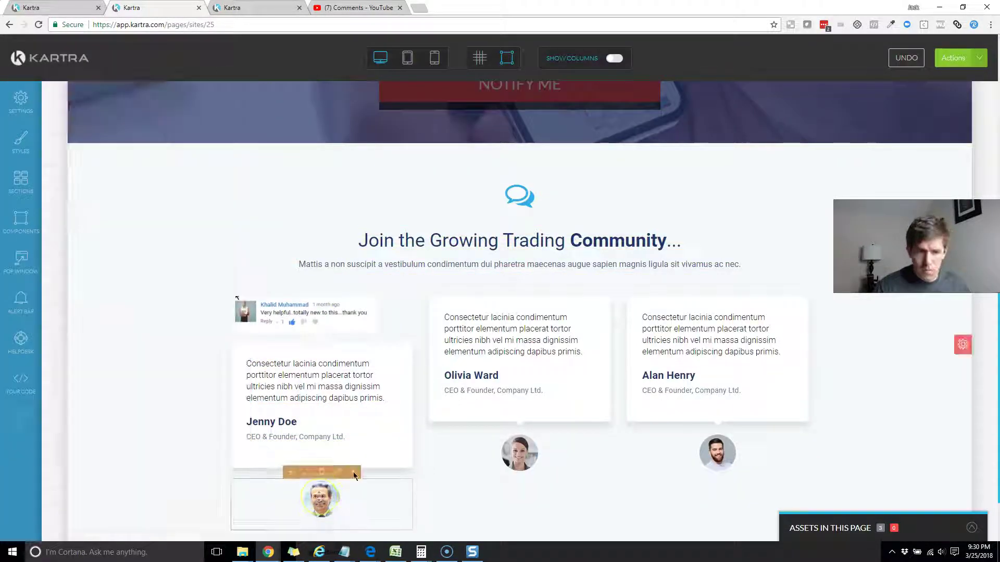
{"action": "left_click", "coordinate": [320, 350]}
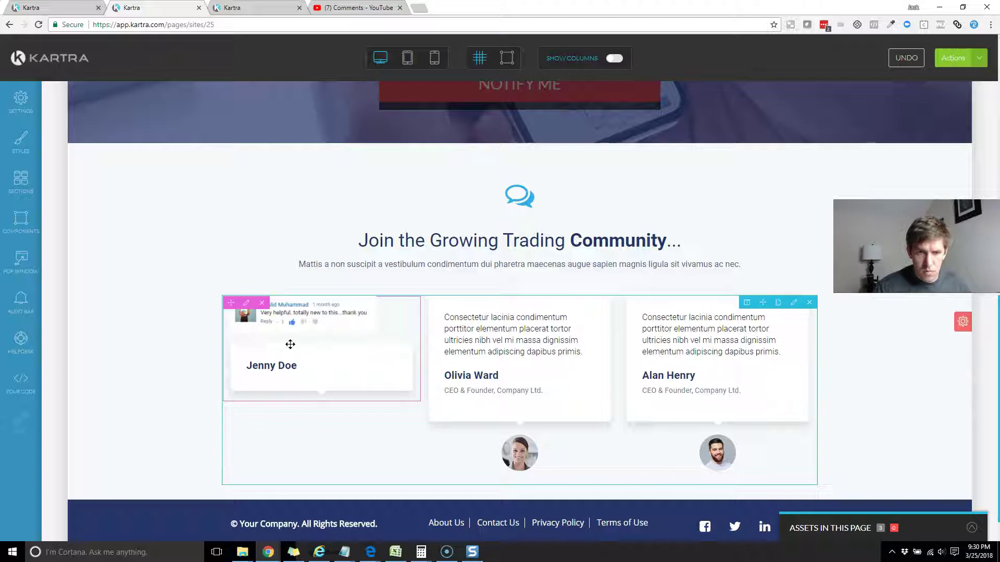
Delete the testimonial card columns from the section
{"action": "left_click", "coordinate": [321, 350]}
{"action": "left_click", "coordinate": [328, 357]}
{"action": "left_click_drag", "start_coordinate": [328, 366], "coordinate": [30, 160]}
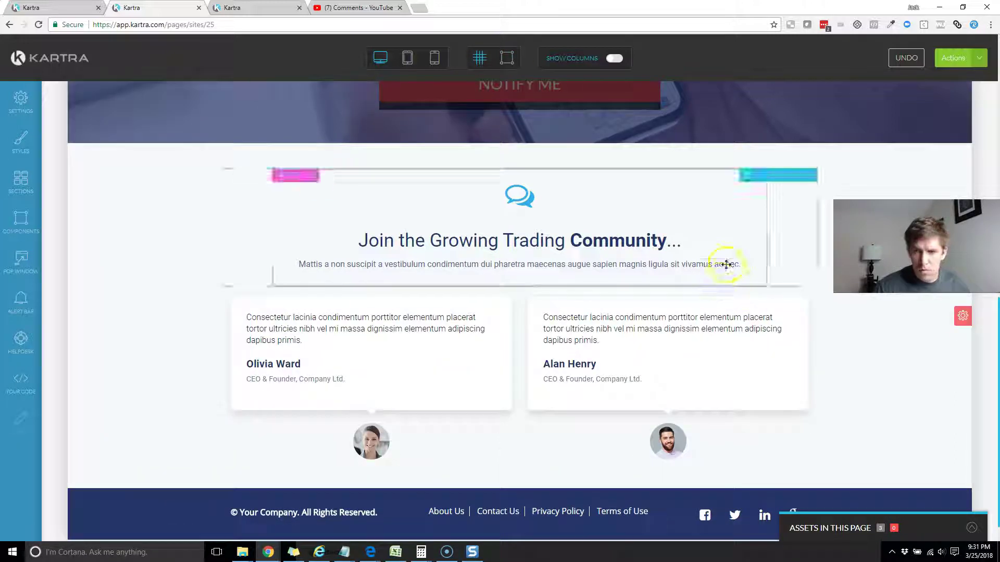
{"action": "scroll", "coordinate": [520, 212], "scroll_direction": "up", "scroll_amount": 3}
{"action": "left_click", "coordinate": [21, 222]}
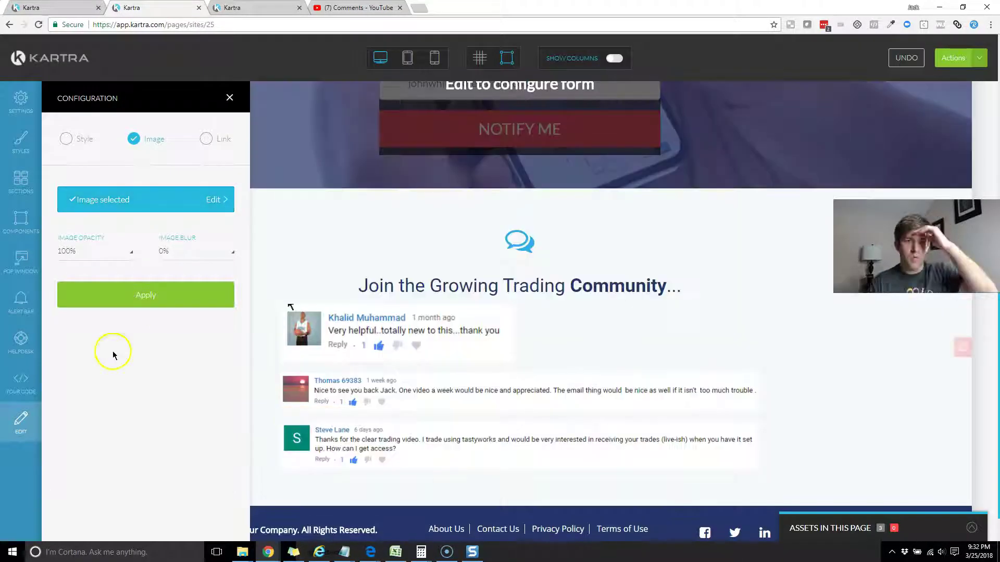
Apply the comment image centred in the section and save the page's progress
{"action": "left_click", "coordinate": [119, 295]}
{"action": "left_click", "coordinate": [66, 138]}
{"action": "left_click", "coordinate": [130, 344]}
{"action": "left_click", "coordinate": [229, 97]}
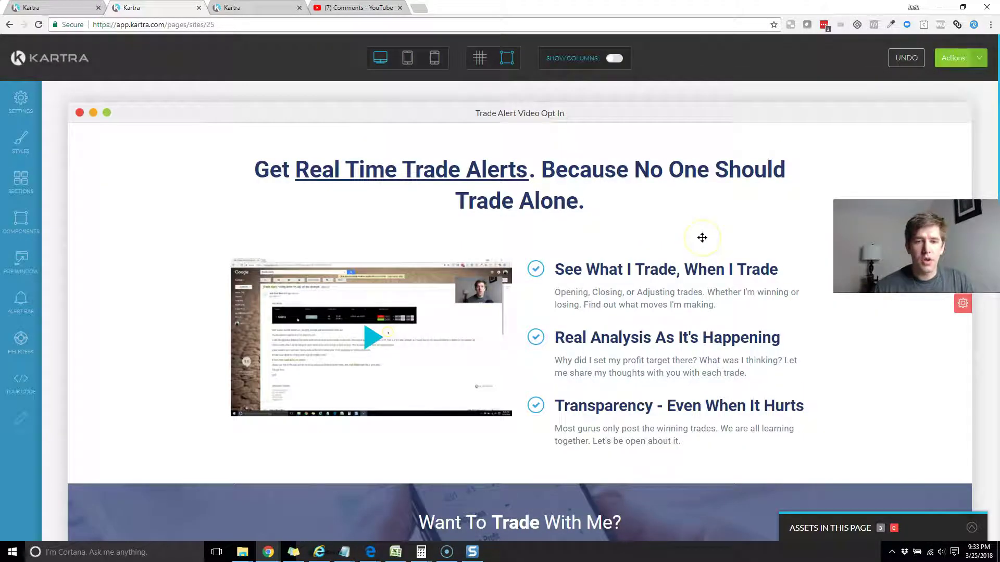
{"action": "left_click", "coordinate": [969, 60]}
{"action": "left_click", "coordinate": [911, 100]}
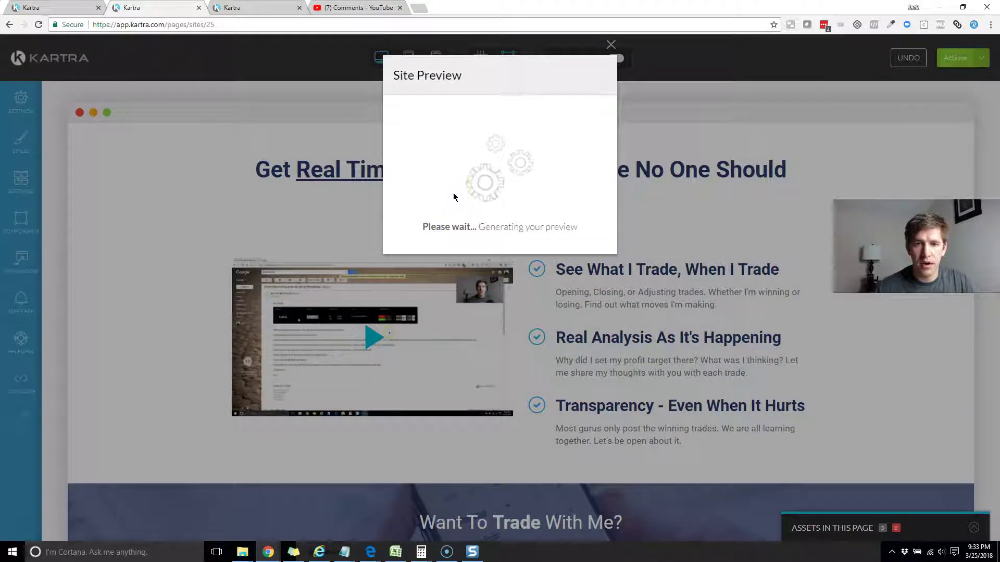
{"action": "left_click", "coordinate": [568, 76]}
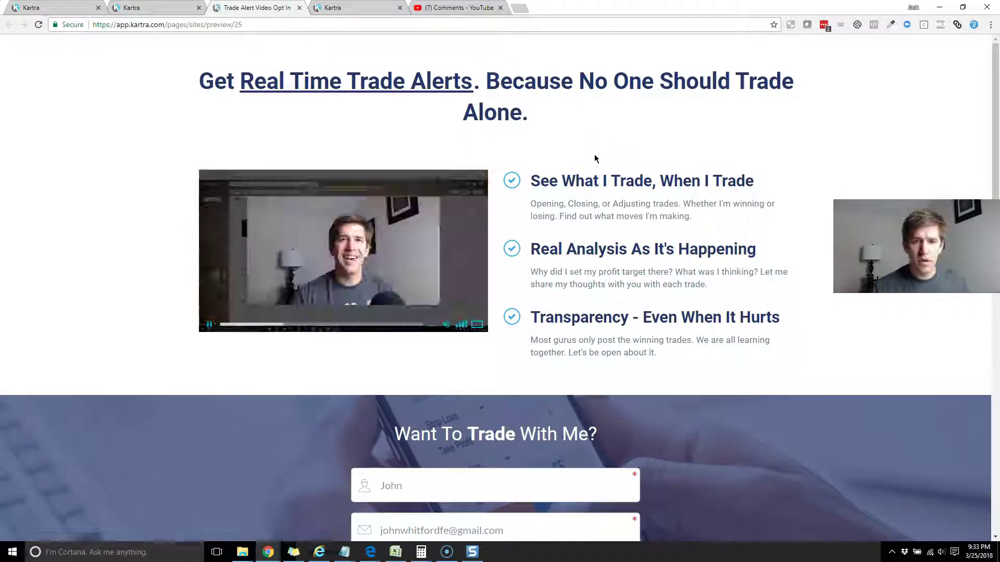
{"action": "left_click", "coordinate": [477, 328]}
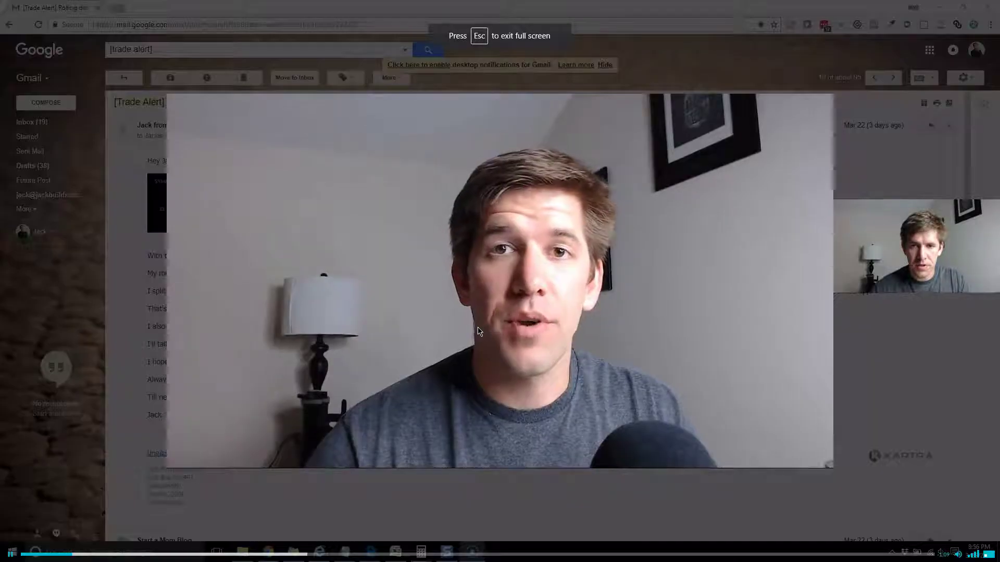
{"action": "key", "text": "Escape"}
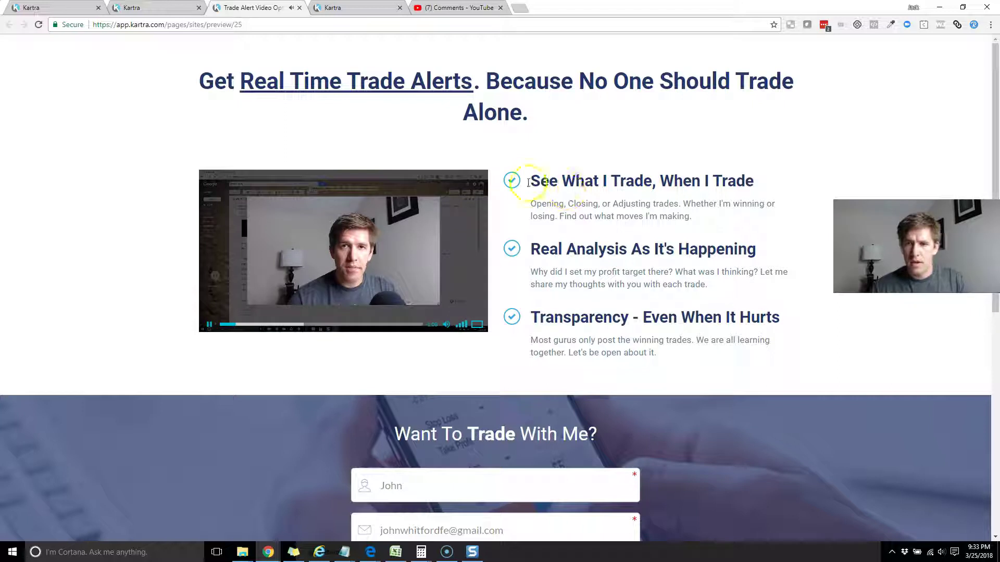
{"action": "scroll", "coordinate": [697, 198], "scroll_direction": "down", "scroll_amount": 5}
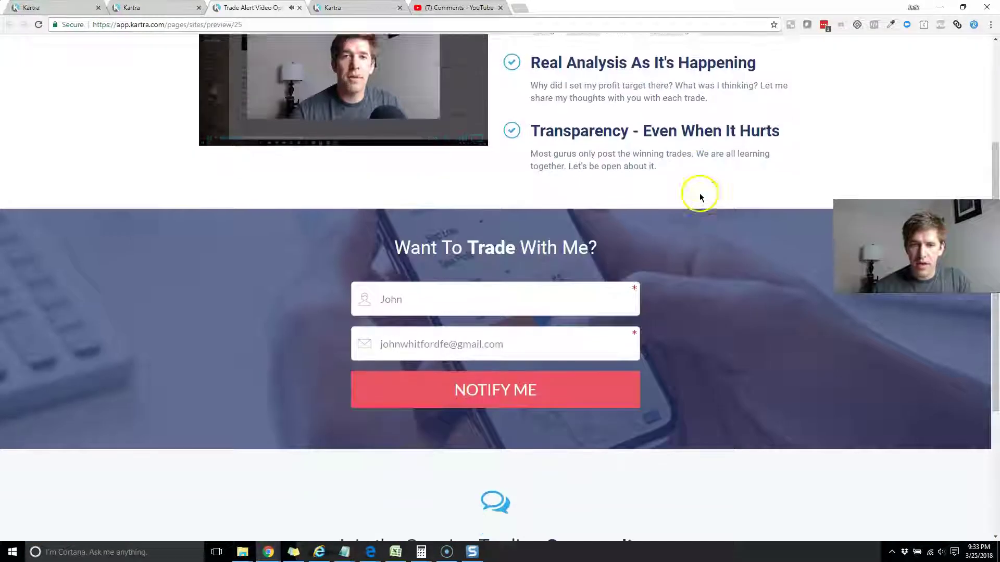
{"action": "scroll", "coordinate": [495, 326], "scroll_direction": "down", "scroll_amount": 3}
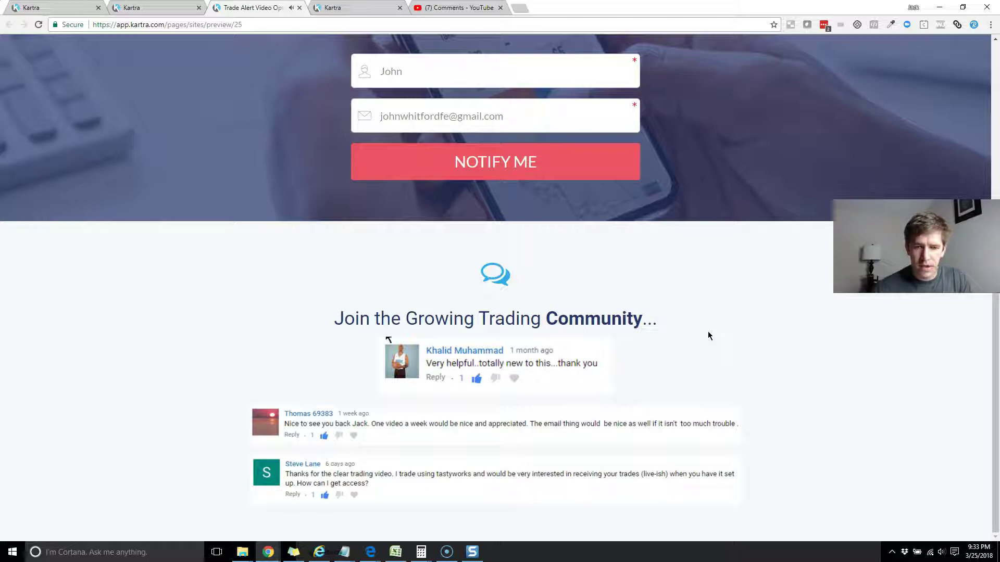
{"action": "scroll", "coordinate": [694, 323], "scroll_direction": "up", "scroll_amount": 8}
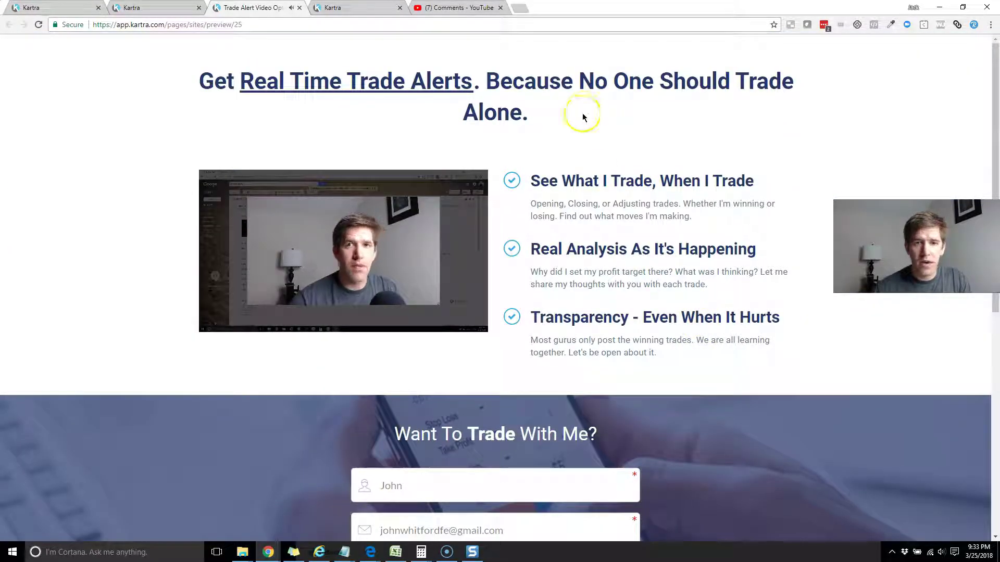
{"action": "left_click", "coordinate": [409, 255]}
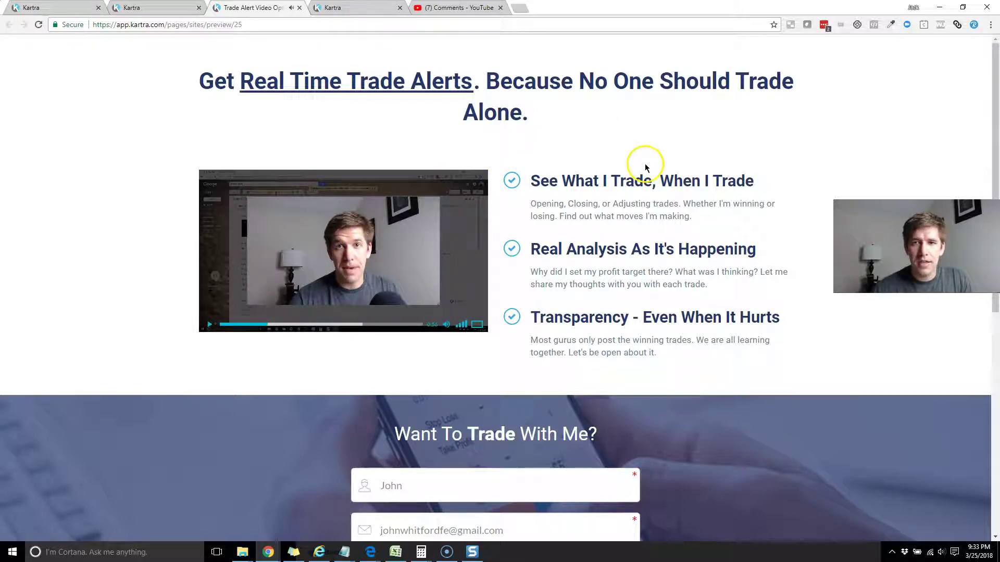
{"action": "left_click", "coordinate": [300, 8]}
Publish the Trade Alert Video Opt In page live and get its direct page link
{"action": "left_click", "coordinate": [961, 58]}
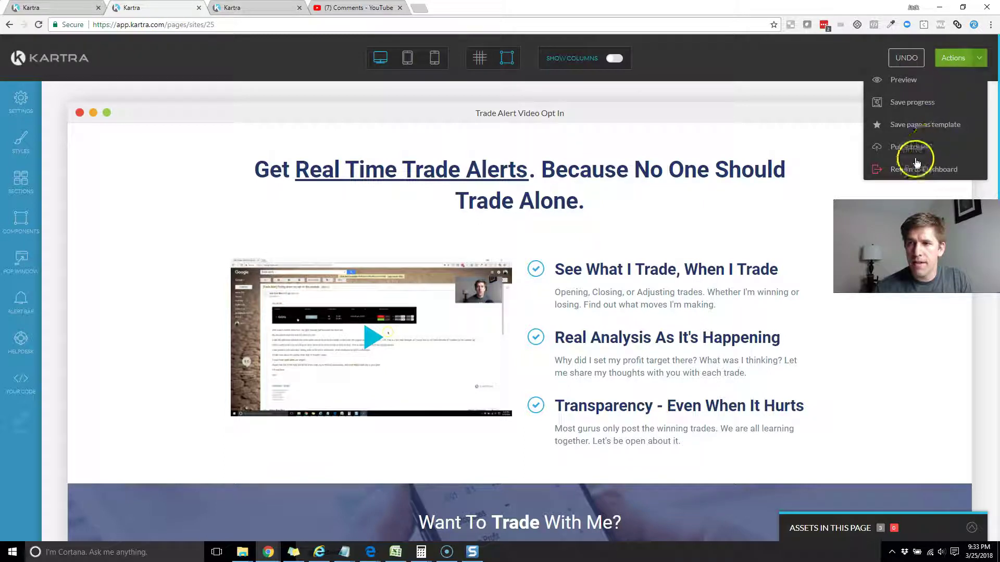
{"action": "left_click", "coordinate": [898, 146]}
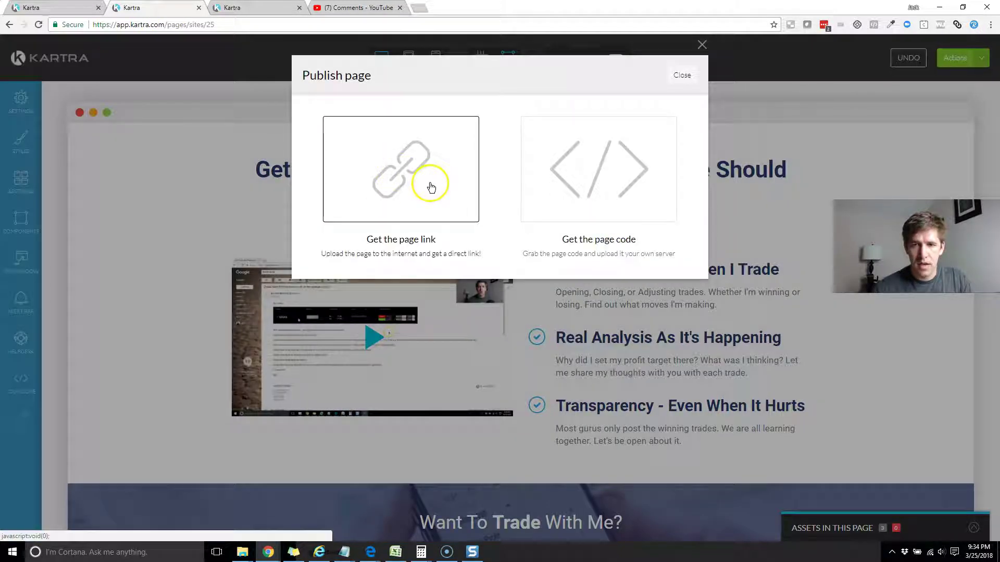
{"action": "left_click", "coordinate": [431, 187]}
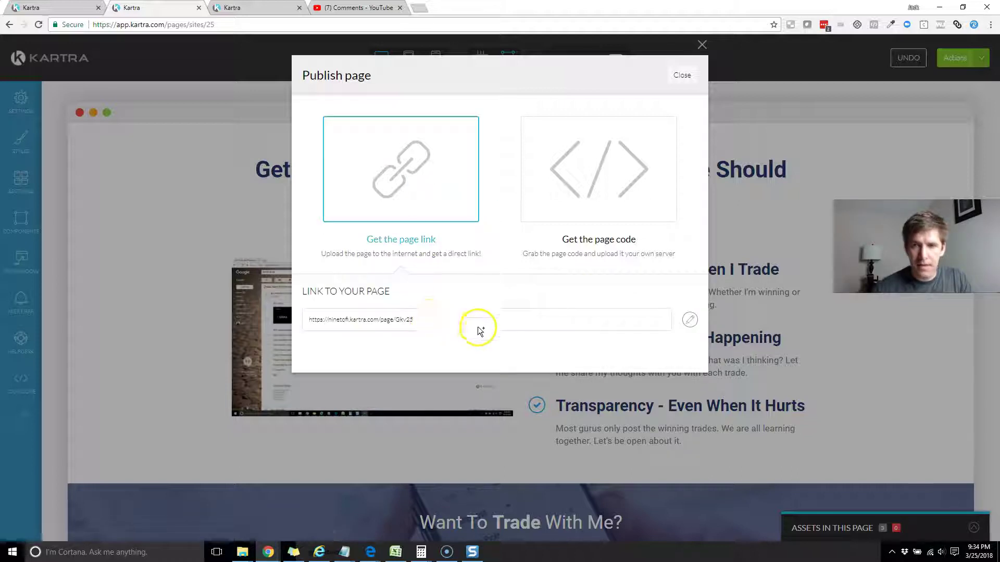
{"action": "left_click", "coordinate": [679, 78]}
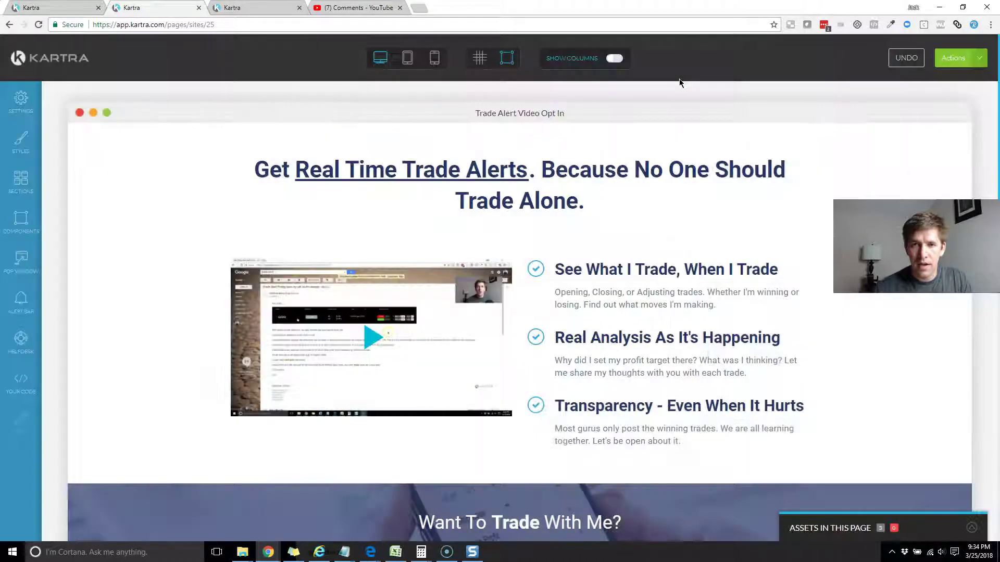
Save the page's progress and exit the editor back to the Kartra dashboard
{"action": "left_click", "coordinate": [953, 58]}
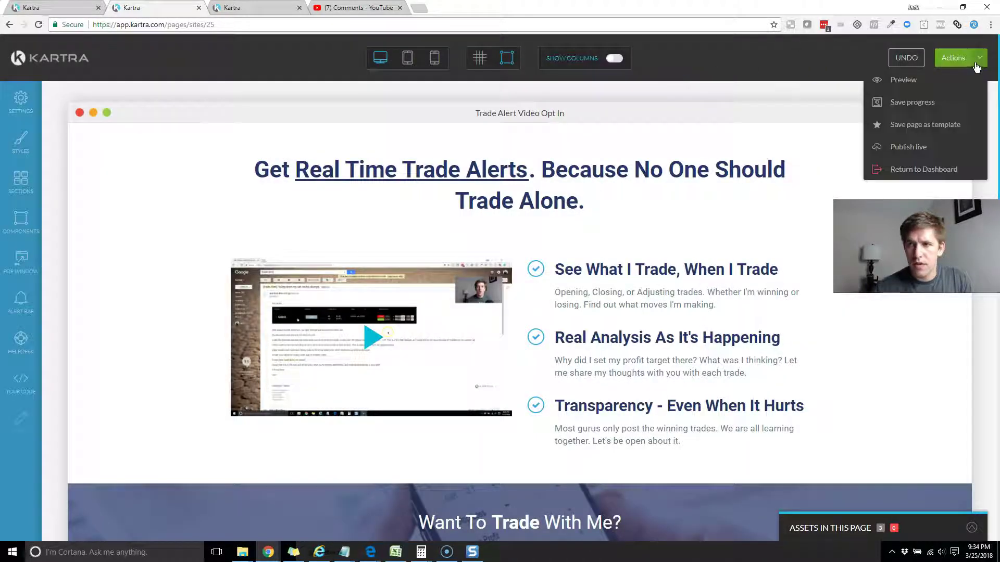
{"action": "left_click", "coordinate": [912, 103]}
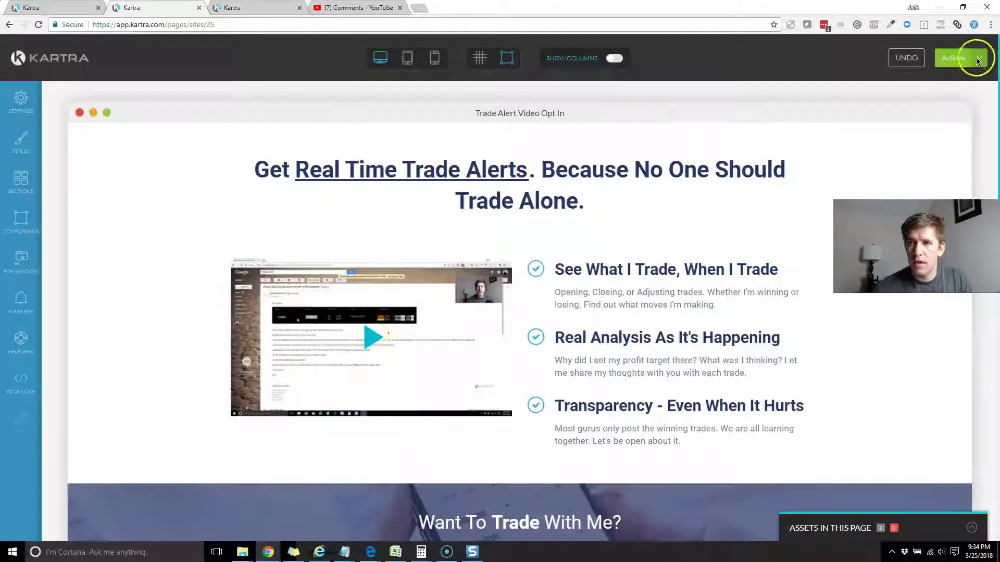
{"action": "left_click", "coordinate": [968, 57]}
{"action": "left_click", "coordinate": [906, 170]}
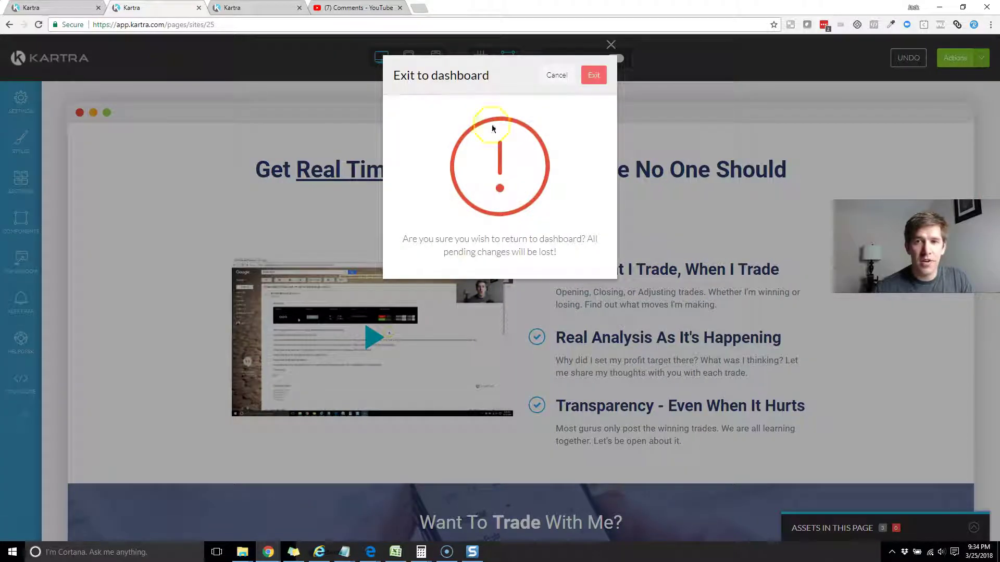
{"action": "left_click", "coordinate": [590, 75]}
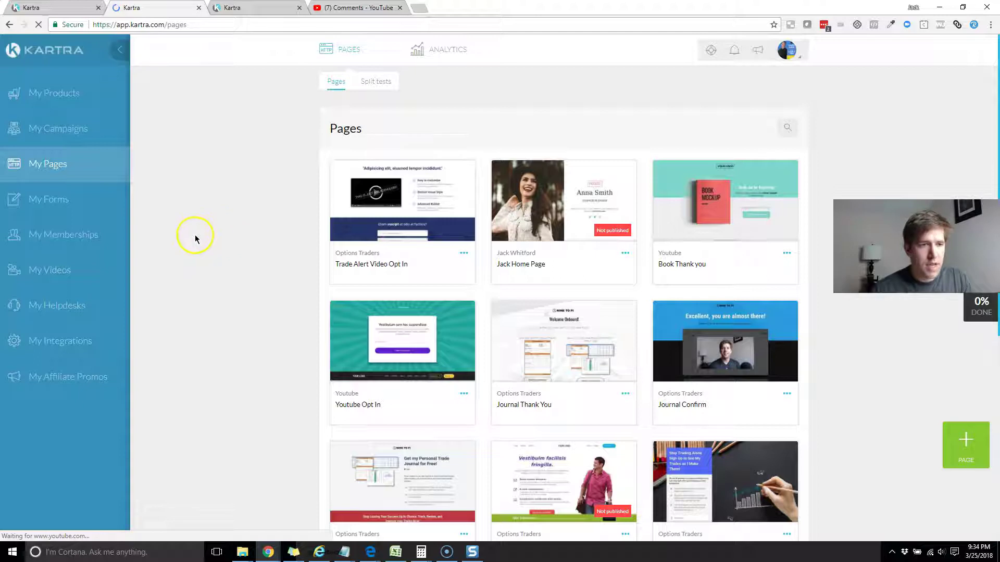
Preview the Options Trade Alerts Opt In page, then switch My Pages to Split tests
{"action": "scroll", "coordinate": [354, 271], "scroll_direction": "down", "scroll_amount": 3}
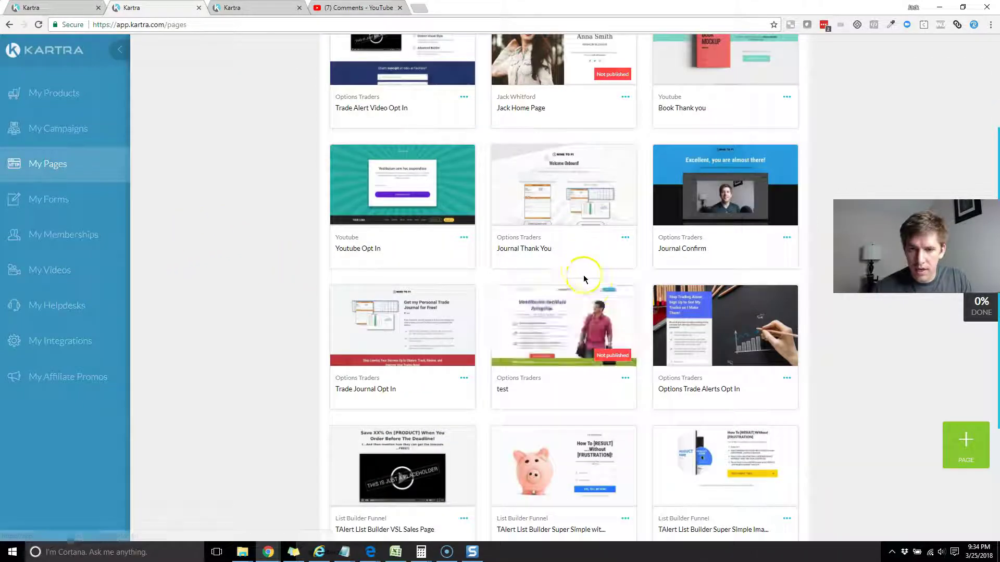
{"action": "left_click", "coordinate": [722, 334]}
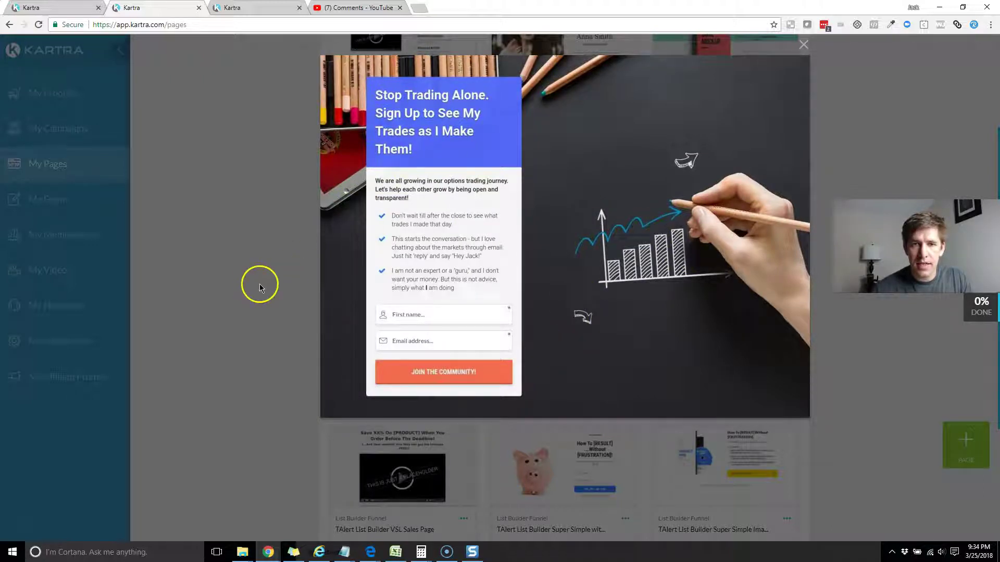
{"action": "left_click", "coordinate": [803, 45]}
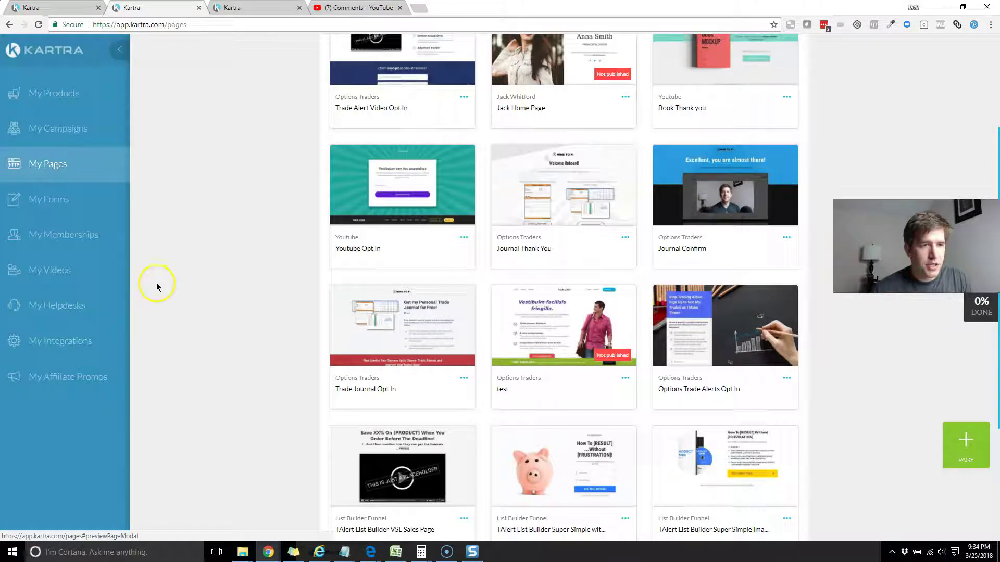
{"action": "scroll", "coordinate": [157, 286], "scroll_direction": "up", "scroll_amount": 3}
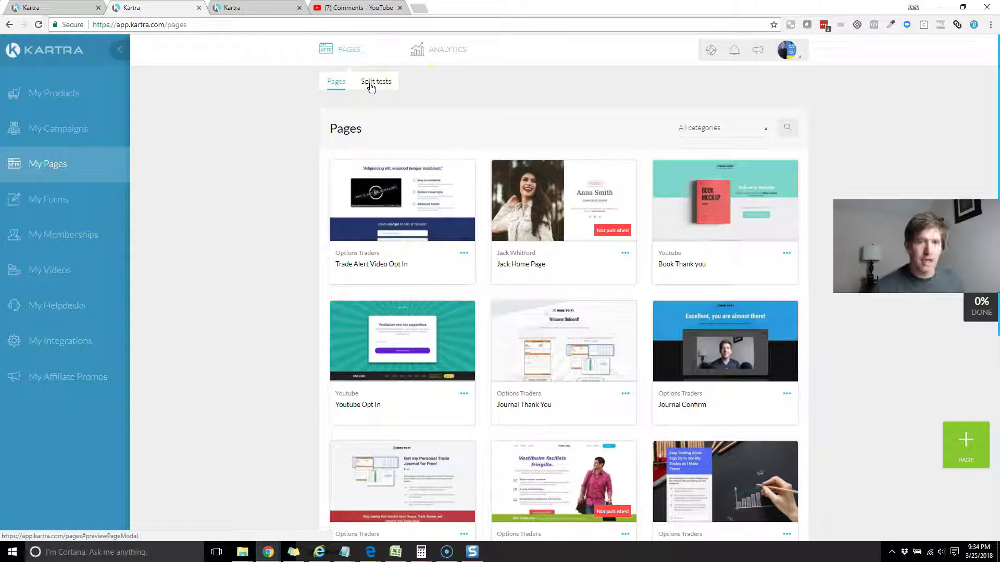
{"action": "left_click_drag", "start_coordinate": [370, 68], "coordinate": [326, 103]}
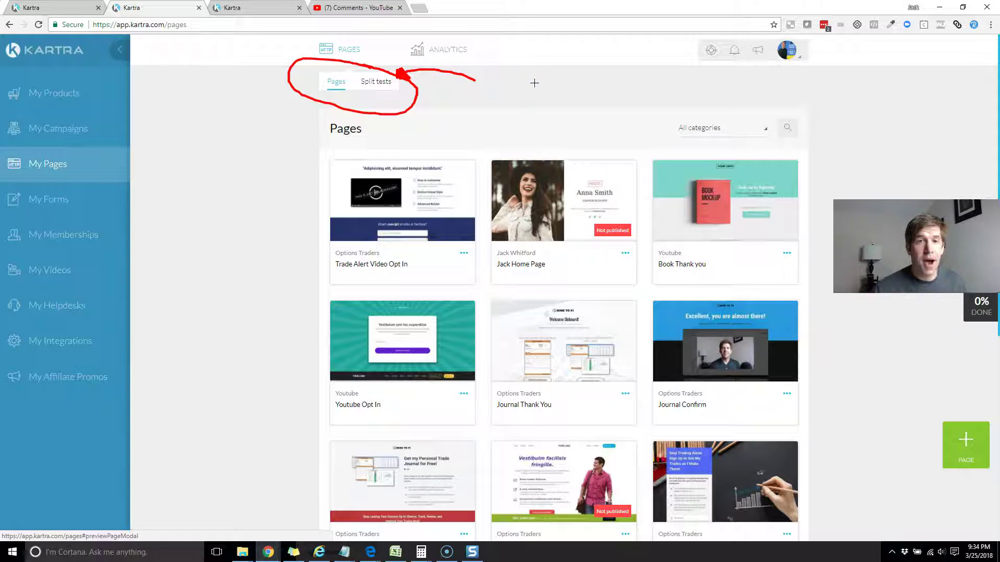
{"action": "left_click", "coordinate": [377, 86]}
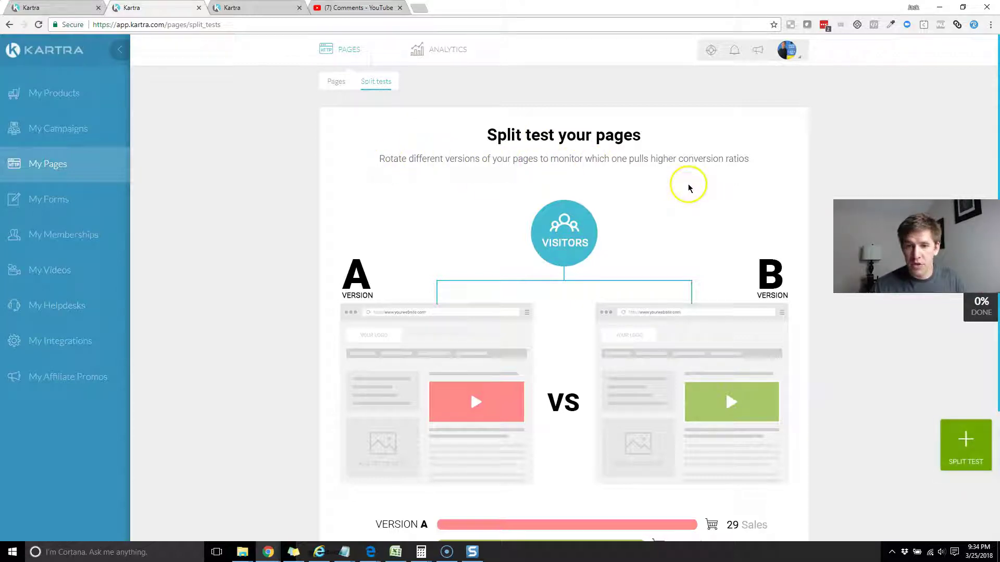
Start a new page split test, enter a campaign name beginning 'Tra', and continue
{"action": "scroll", "coordinate": [686, 186], "scroll_direction": "down", "scroll_amount": 3}
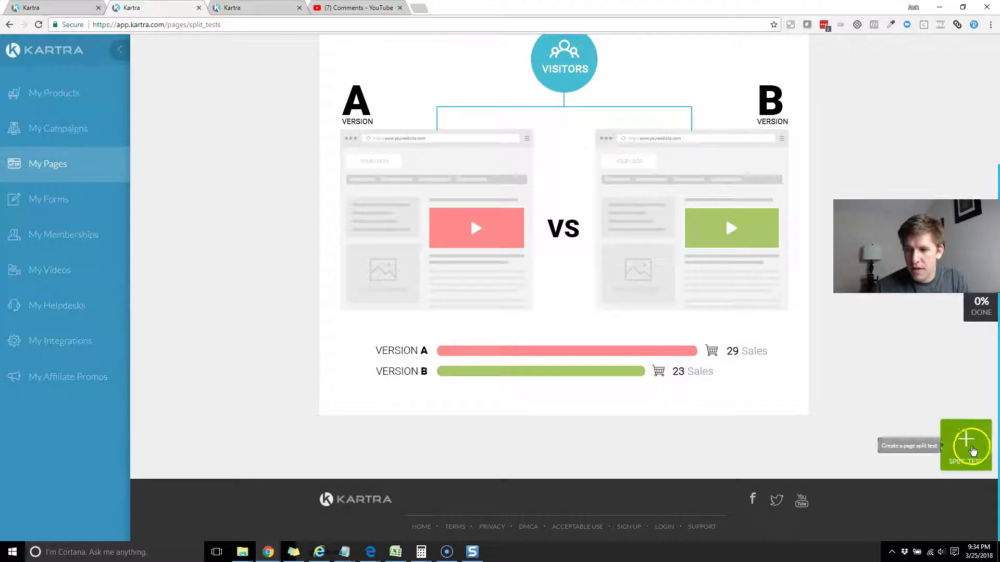
{"action": "left_click", "coordinate": [978, 449]}
{"action": "left_click", "coordinate": [419, 135]}
{"action": "type", "text": "Trade Alert Opt In Page Video vs"}
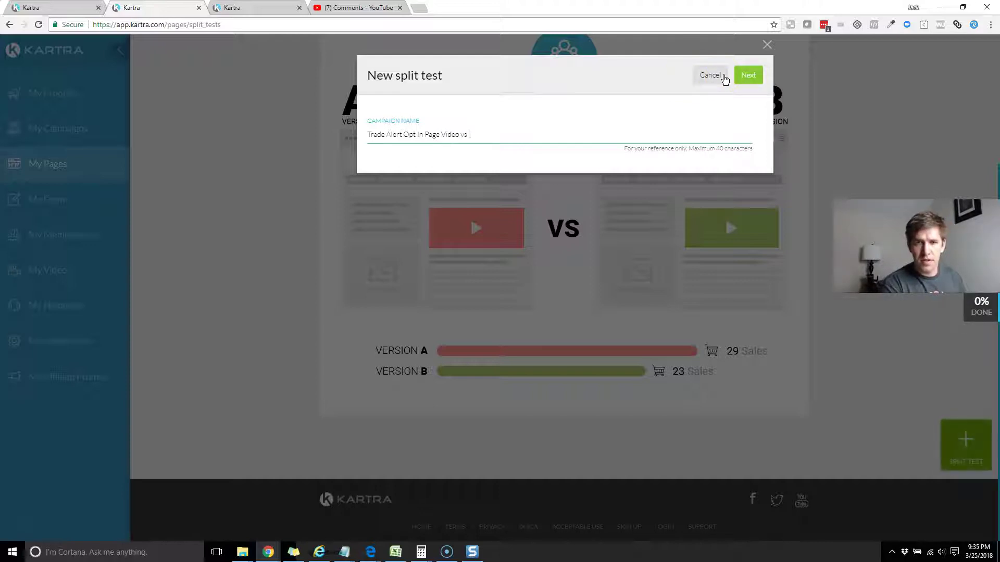
{"action": "left_click", "coordinate": [745, 75]}
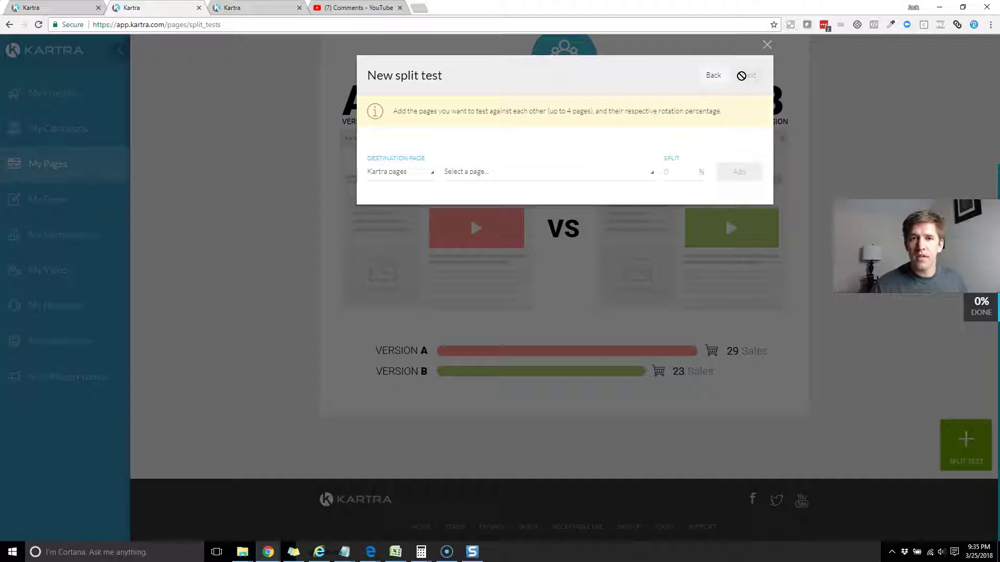
Add Options Trade Alerts Opt In as the first page with a 50% split
{"action": "left_click", "coordinate": [476, 173]}
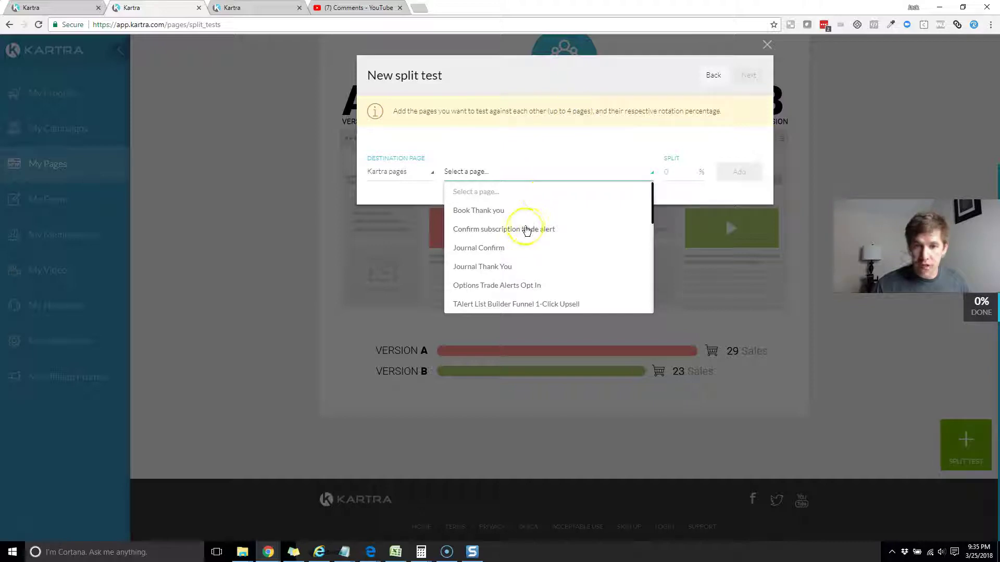
{"action": "left_click", "coordinate": [495, 287]}
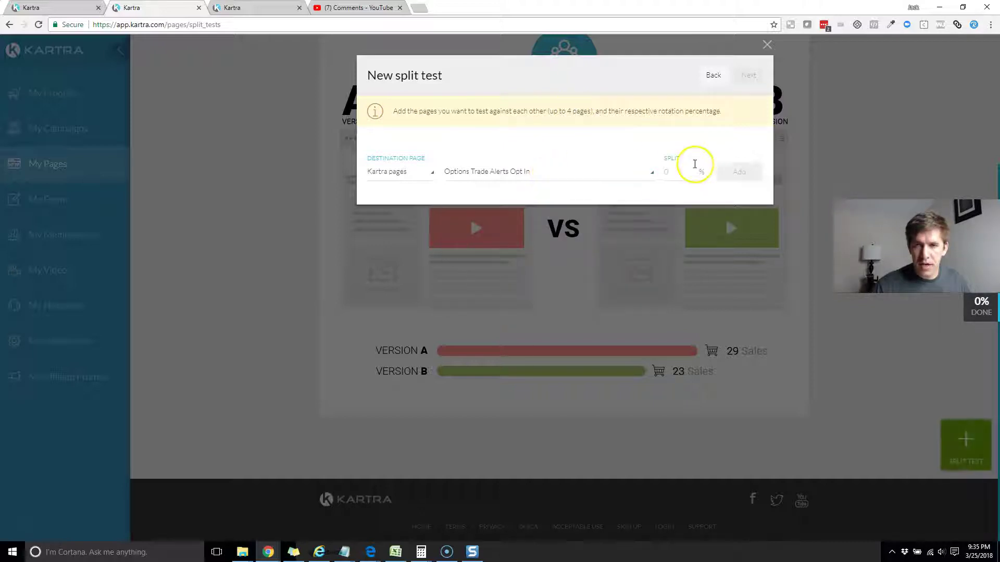
{"action": "left_click", "coordinate": [680, 174]}
{"action": "type", "text": "50"}
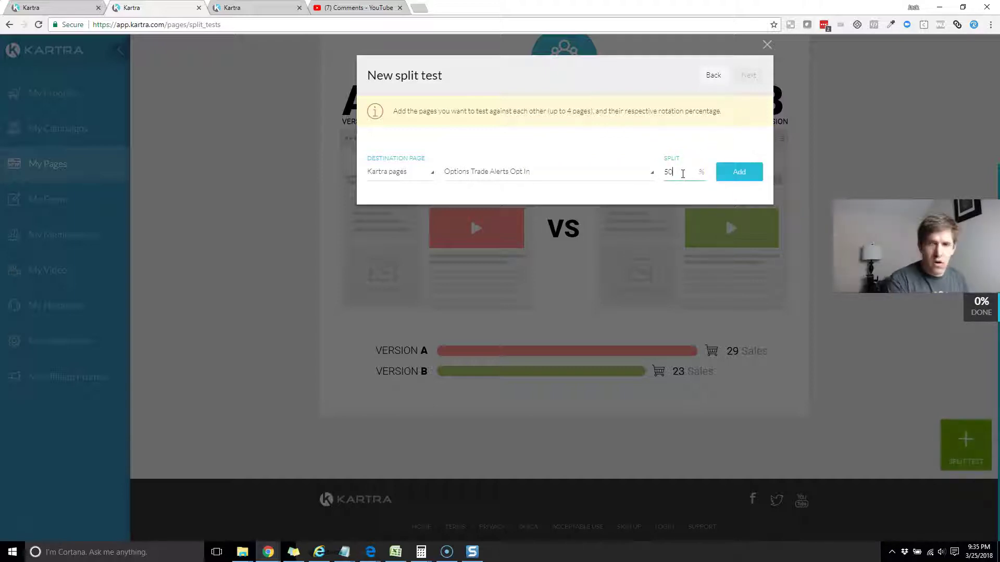
{"action": "left_click", "coordinate": [738, 172]}
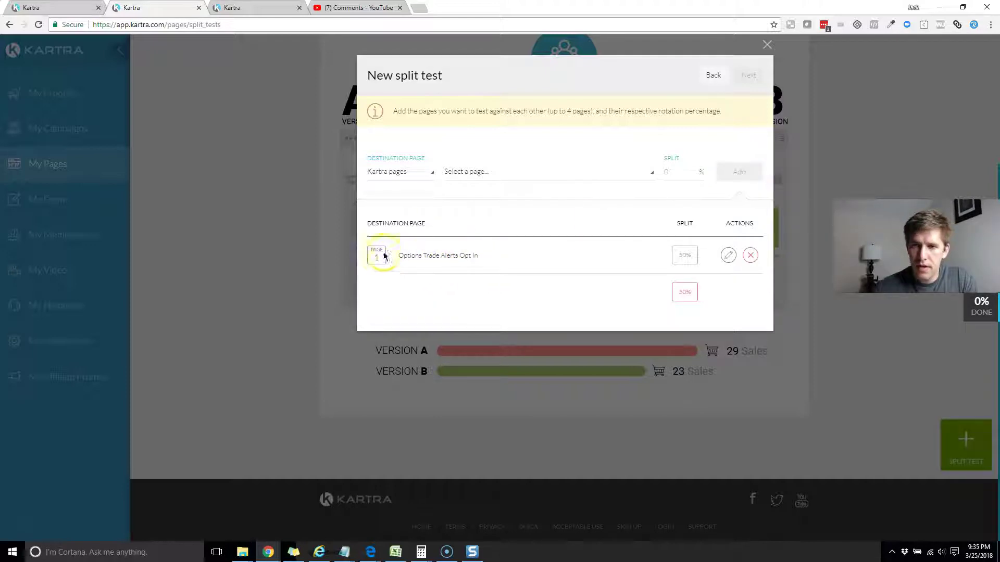
Browse the page source options, then reload and re-save the first page entry unchanged
{"action": "left_click", "coordinate": [464, 175]}
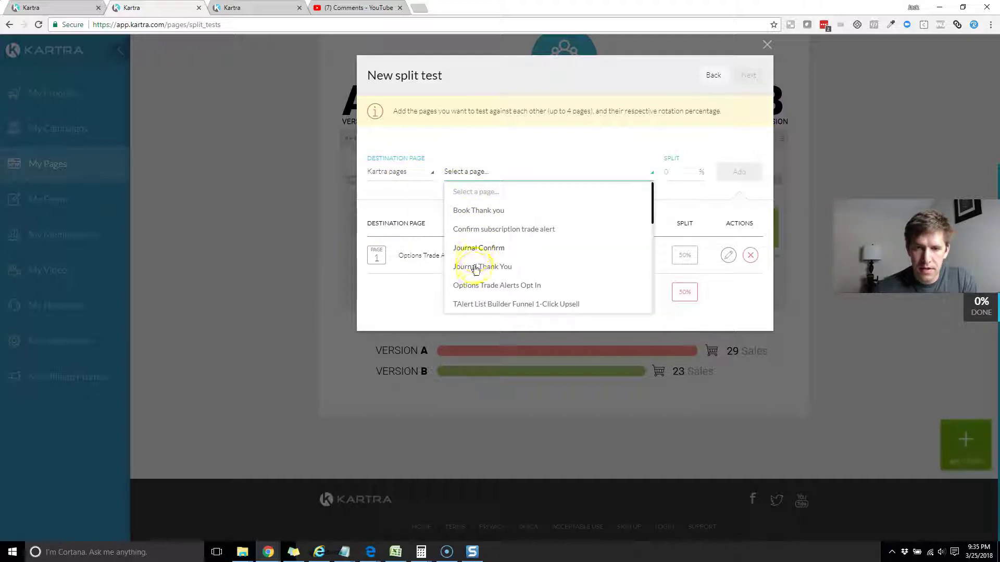
{"action": "scroll", "coordinate": [478, 294], "scroll_direction": "down", "scroll_amount": 2}
{"action": "scroll", "coordinate": [541, 250], "scroll_direction": "up", "scroll_amount": 2}
{"action": "left_click", "coordinate": [393, 196]}
{"action": "left_click", "coordinate": [420, 181]}
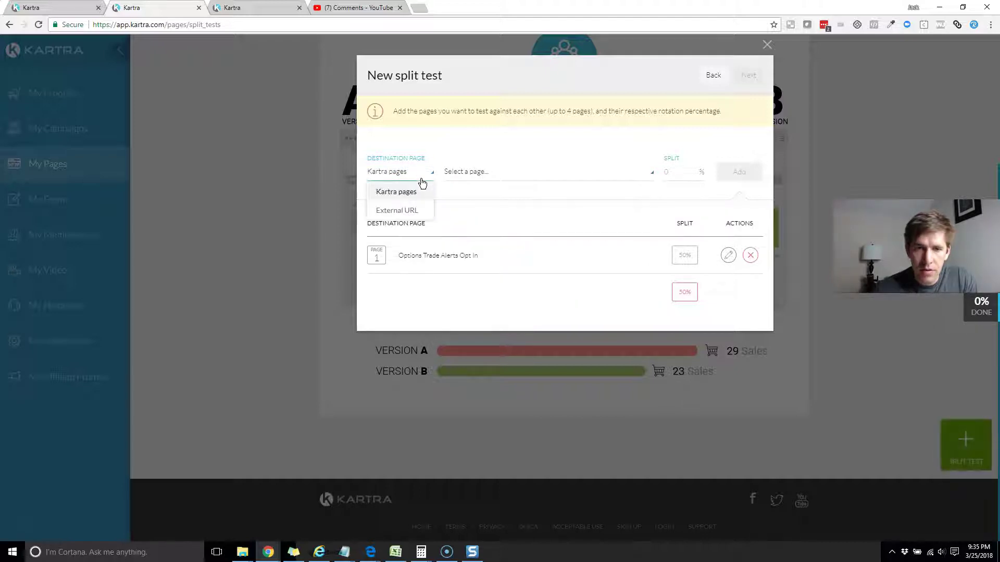
{"action": "left_click", "coordinate": [526, 179]}
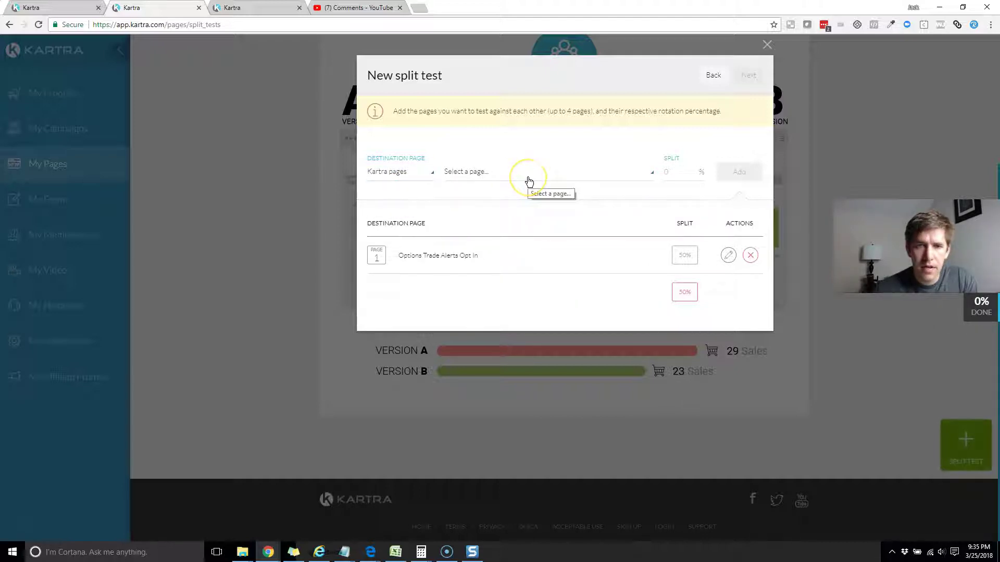
{"action": "left_click", "coordinate": [451, 252]}
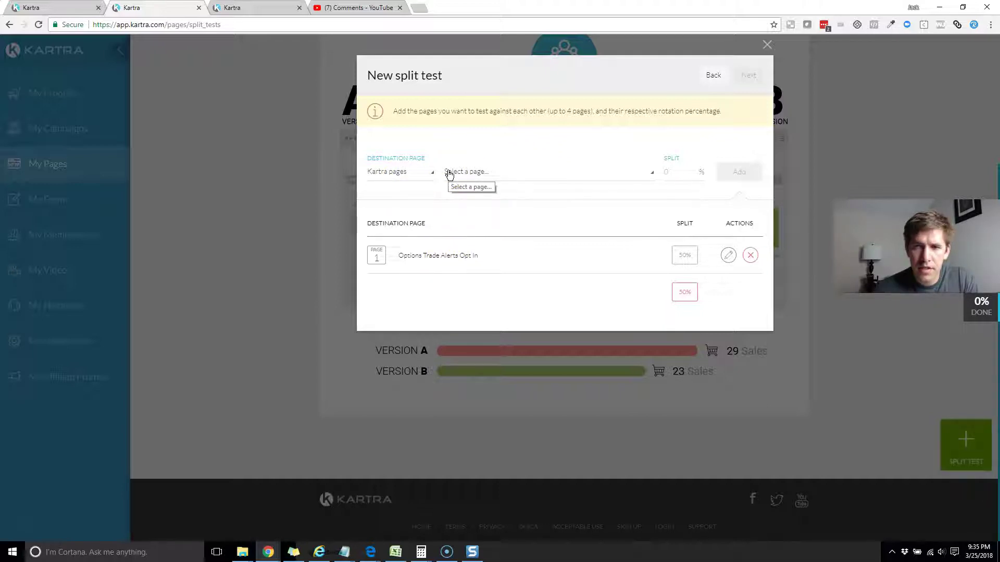
{"action": "left_click", "coordinate": [415, 255]}
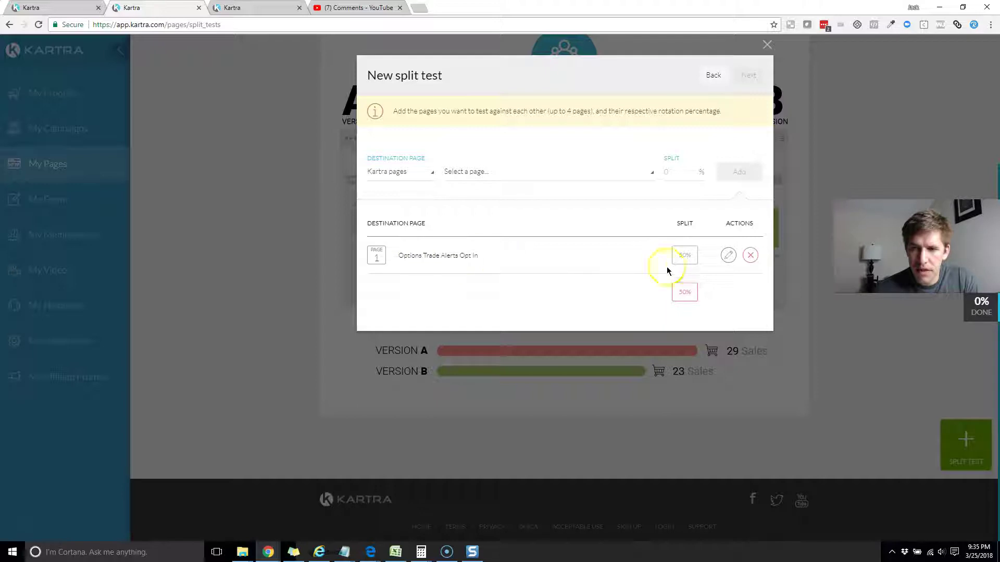
{"action": "left_click", "coordinate": [728, 256]}
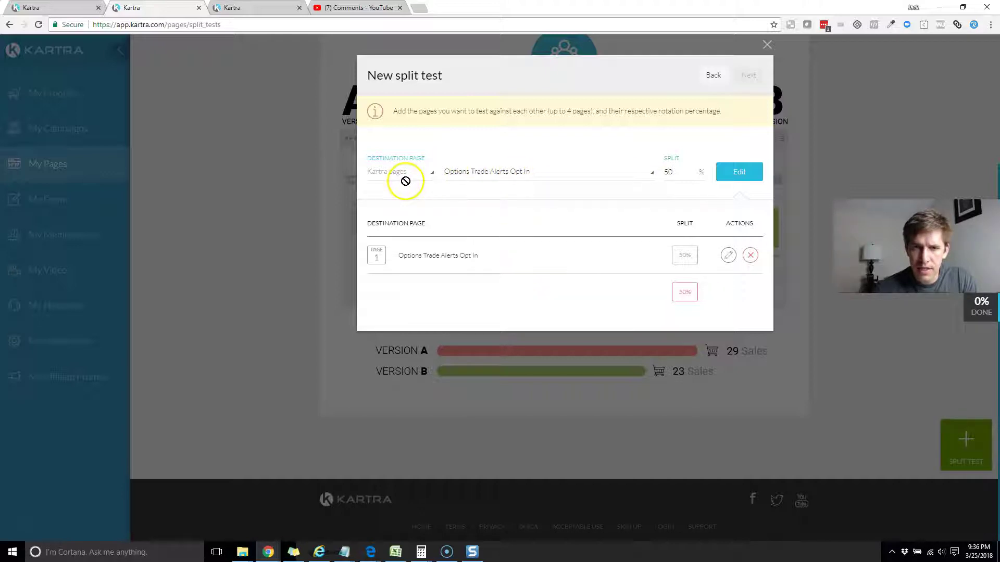
{"action": "left_click", "coordinate": [741, 170]}
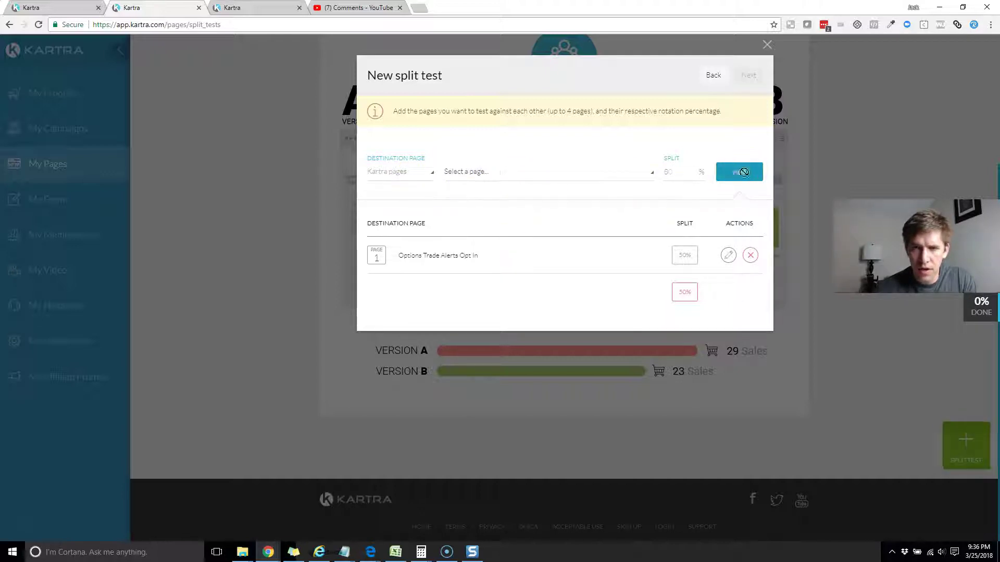
Add Trade Alert Video Opt In as the second page at 50% and continue to goals
{"action": "left_click", "coordinate": [475, 176]}
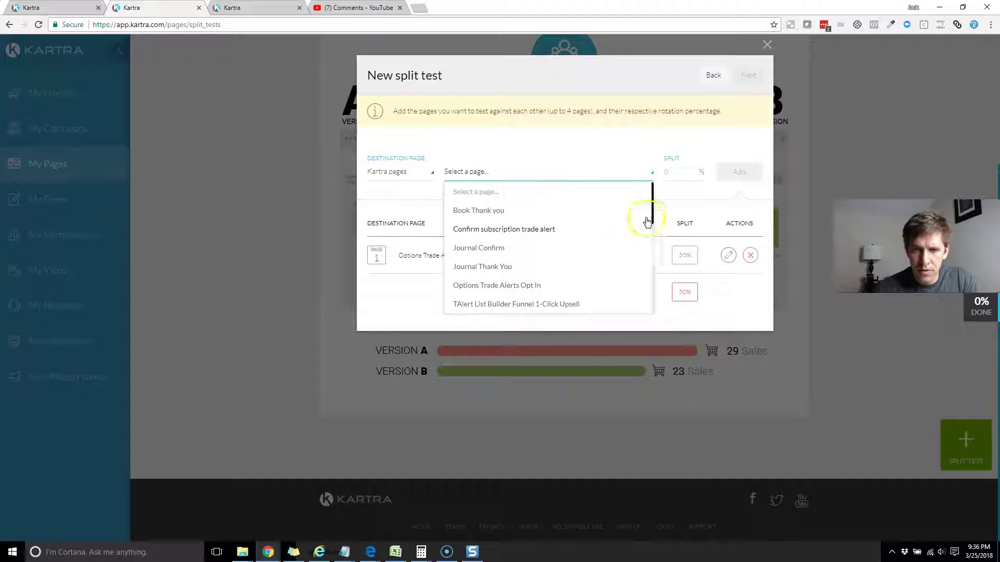
{"action": "left_click_drag", "start_coordinate": [654, 210], "coordinate": [629, 303]}
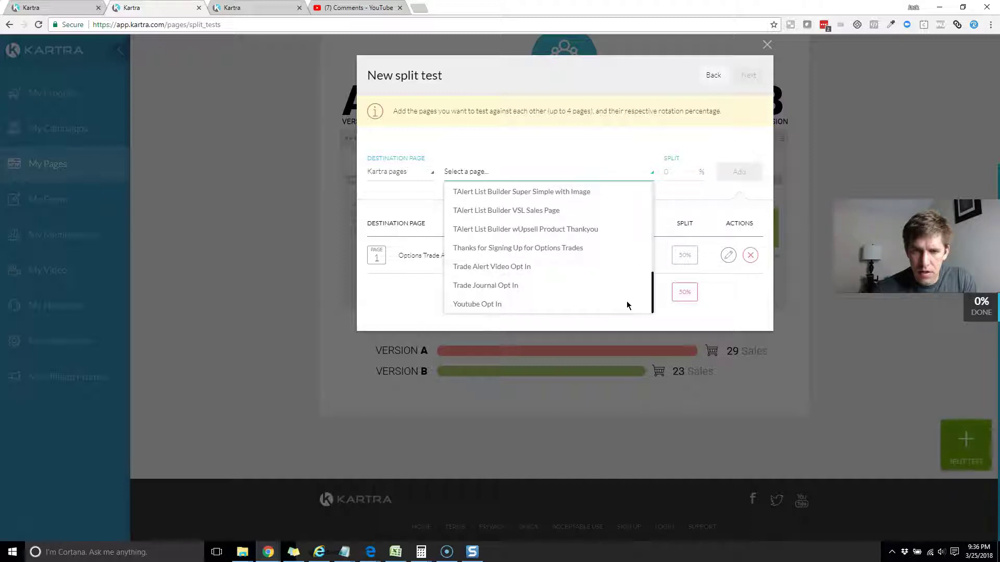
{"action": "left_click", "coordinate": [491, 269]}
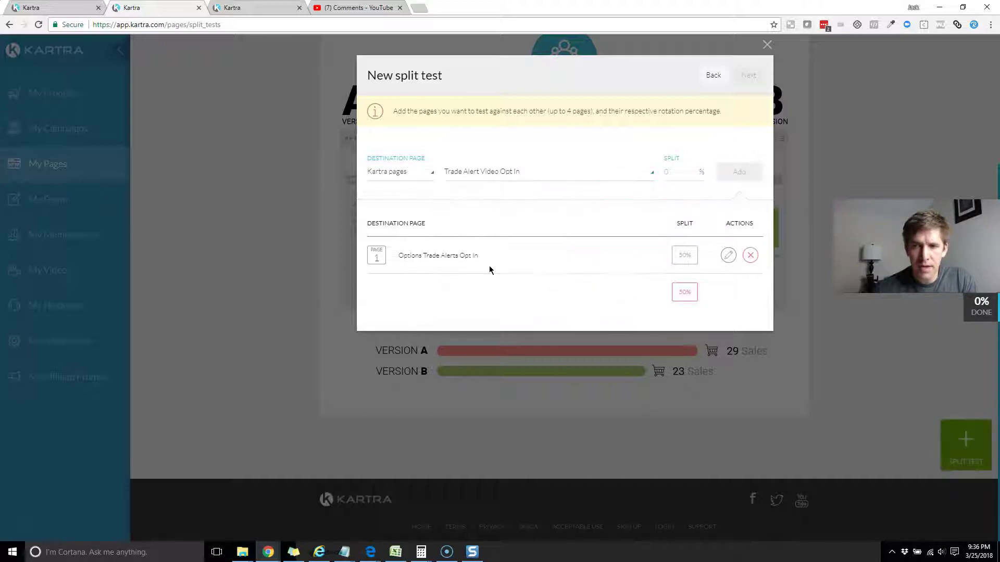
{"action": "left_click", "coordinate": [677, 177]}
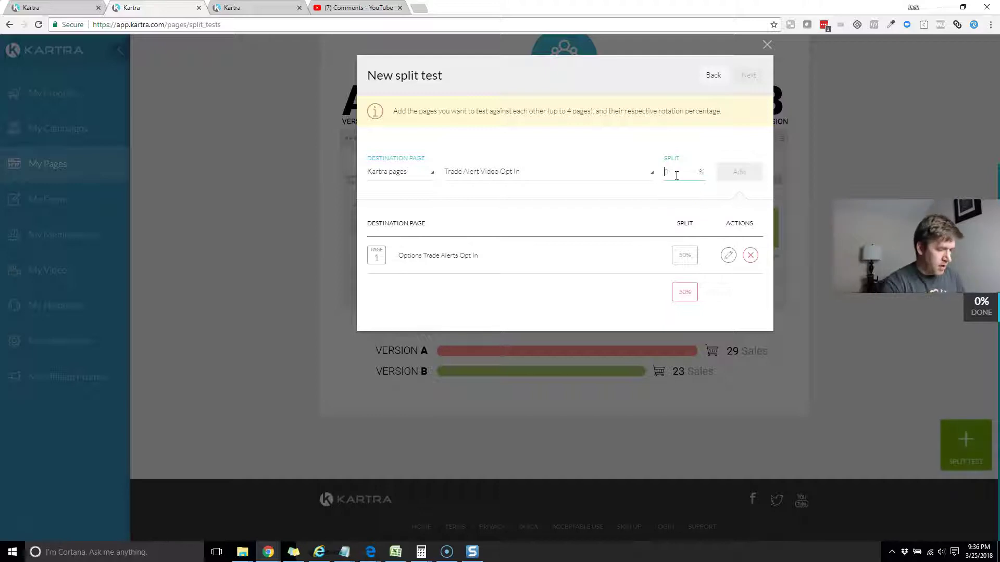
{"action": "type", "text": "50"}
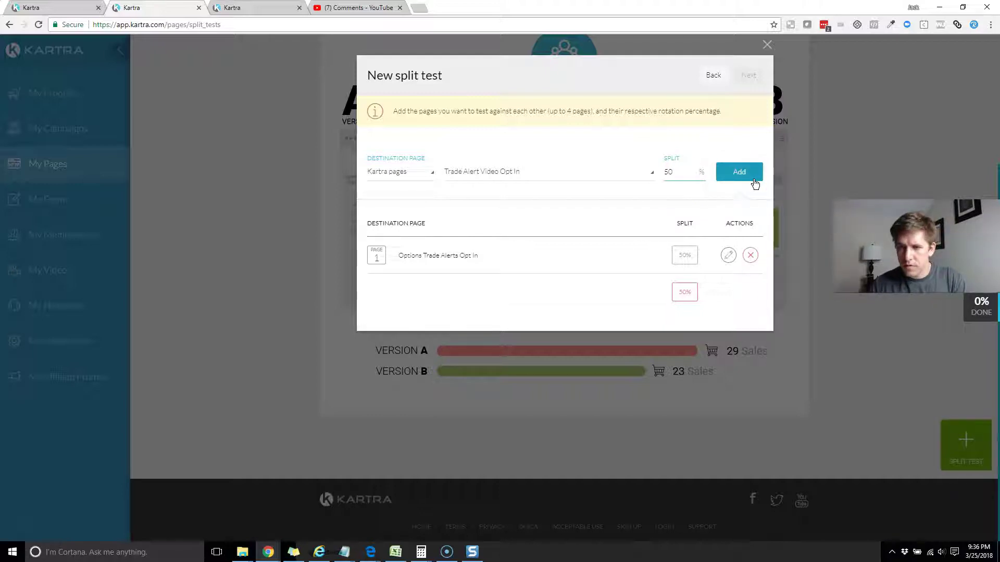
{"action": "left_click", "coordinate": [753, 177]}
{"action": "left_click", "coordinate": [654, 307]}
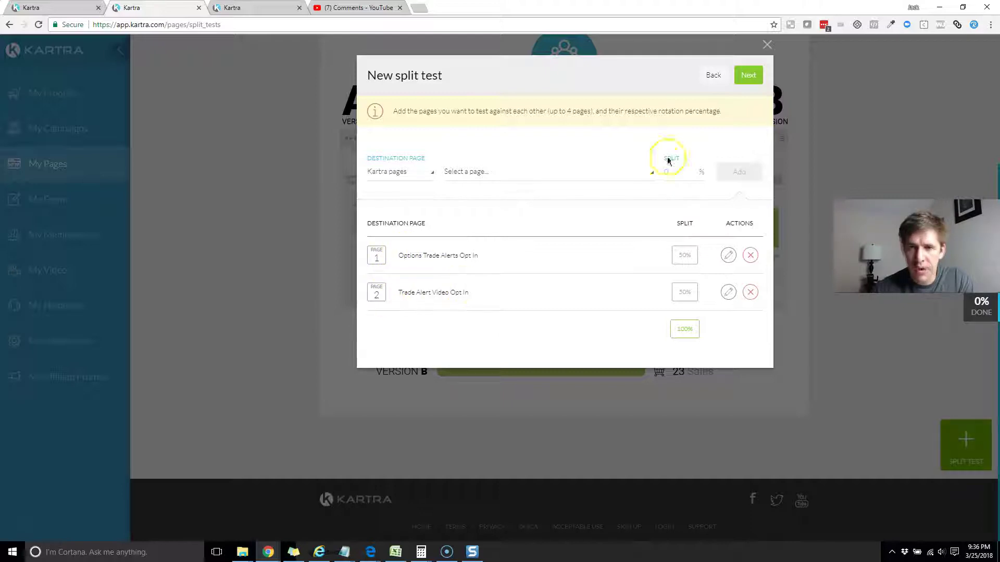
{"action": "left_click", "coordinate": [745, 77]}
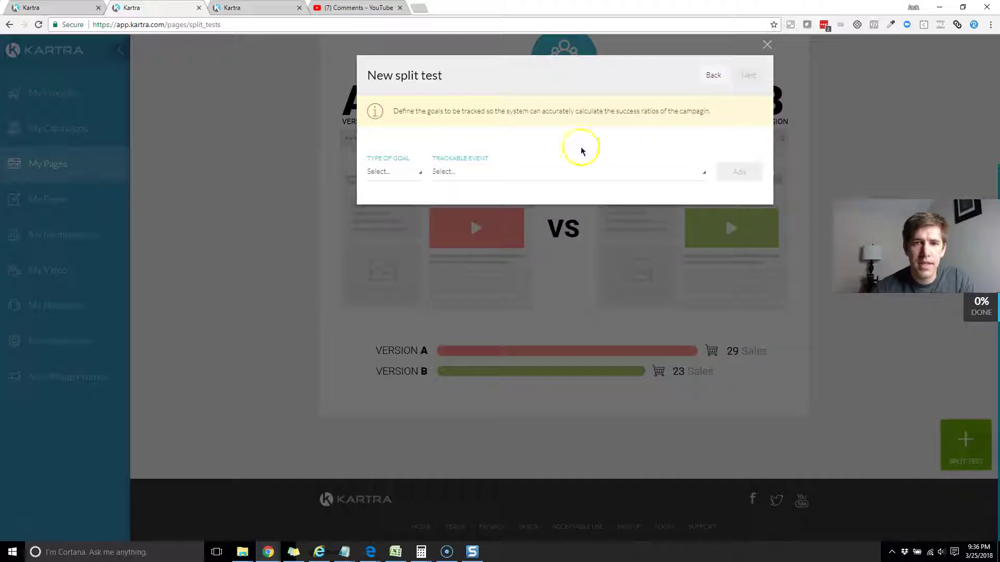
Track an Optin goal on the Trade Notifications optin, then continue to winner selection
{"action": "left_click", "coordinate": [413, 176]}
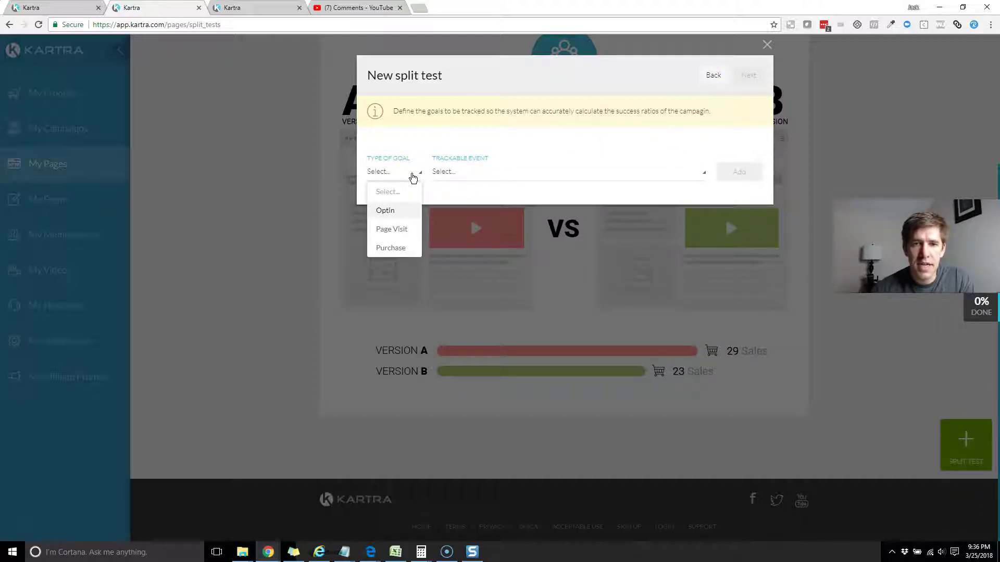
{"action": "left_click", "coordinate": [393, 211]}
{"action": "left_click", "coordinate": [501, 179]}
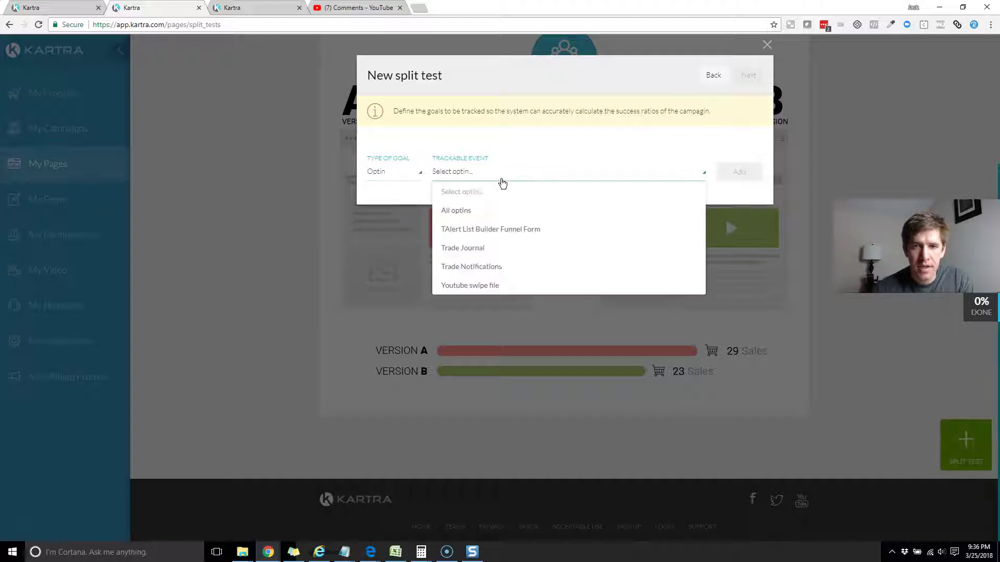
{"action": "left_click", "coordinate": [463, 269]}
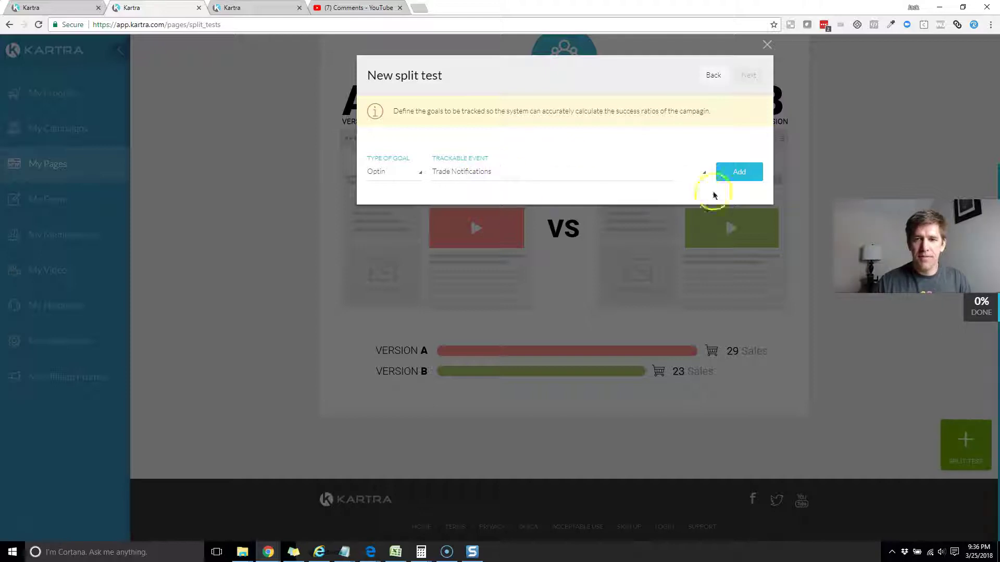
{"action": "left_click", "coordinate": [742, 173]}
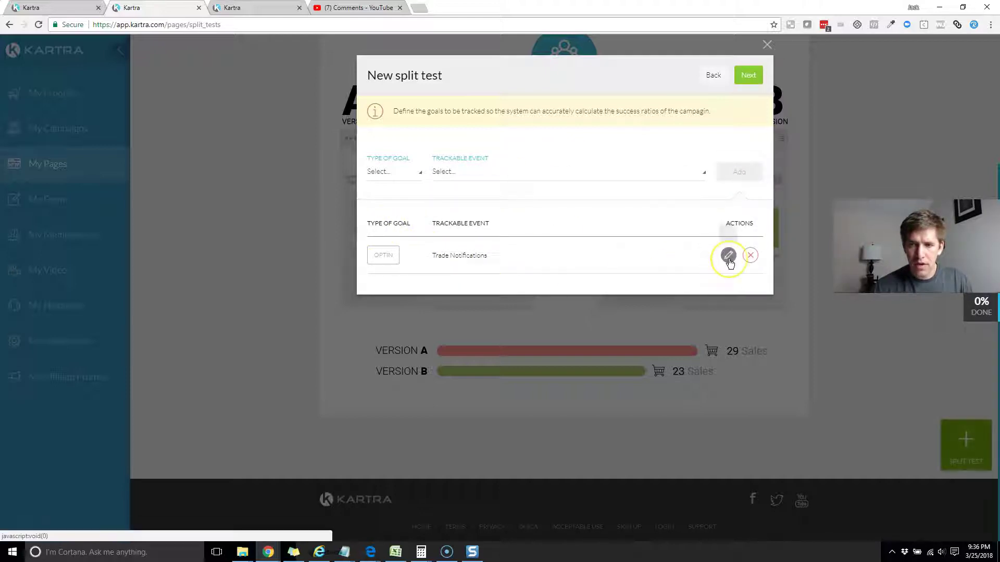
{"action": "left_click", "coordinate": [752, 78]}
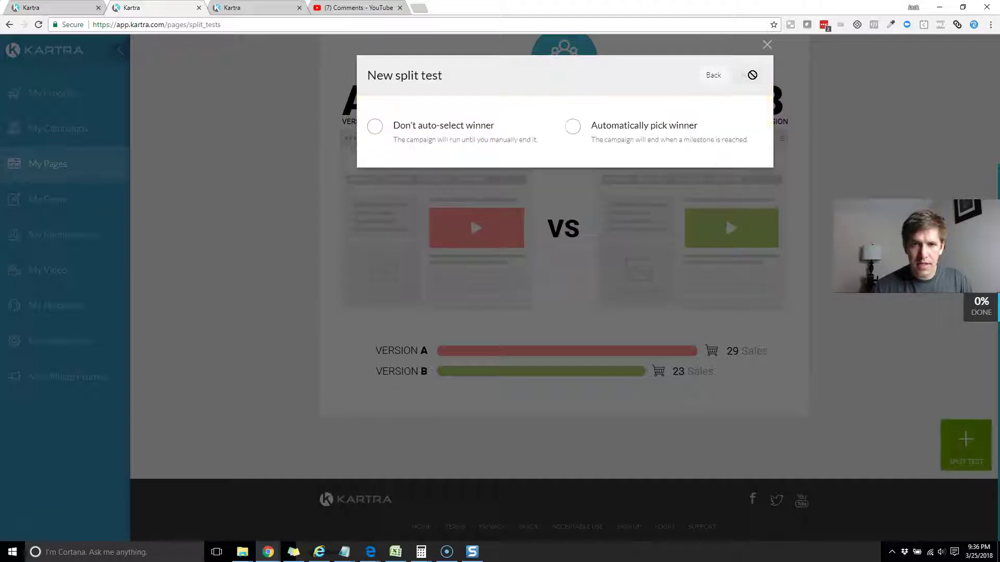
Auto-pick the winner by goals per visitor and select the 1000-visitor threshold for editing
{"action": "left_click", "coordinate": [575, 131]}
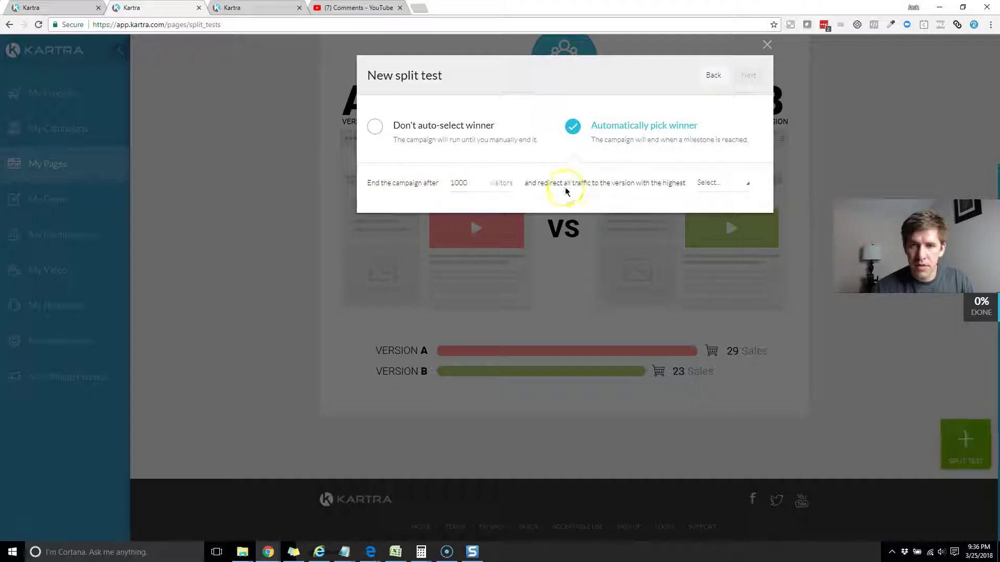
{"action": "left_click", "coordinate": [714, 188]}
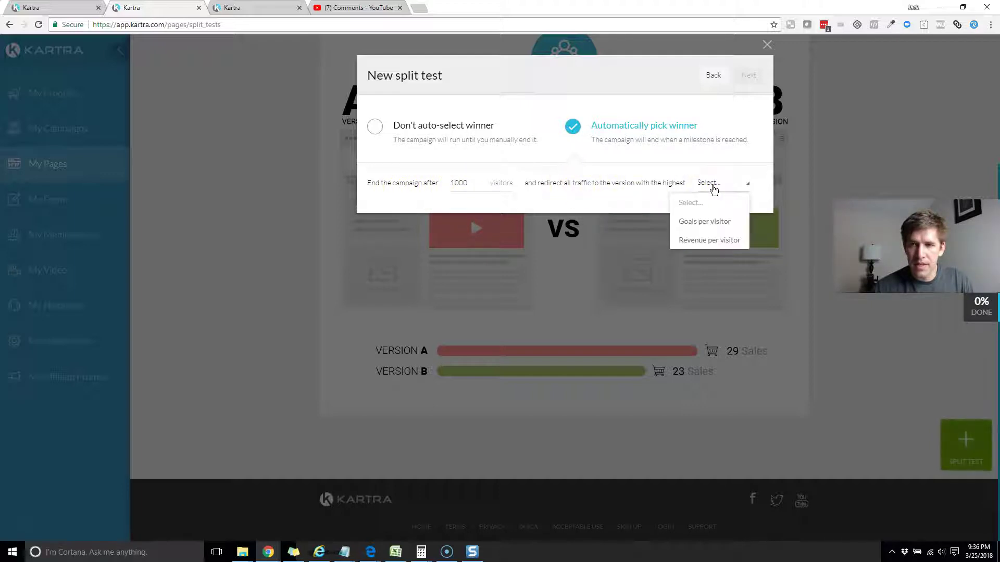
{"action": "left_click", "coordinate": [715, 222]}
{"action": "left_click", "coordinate": [468, 184]}
{"action": "double_click", "coordinate": [463, 184]}
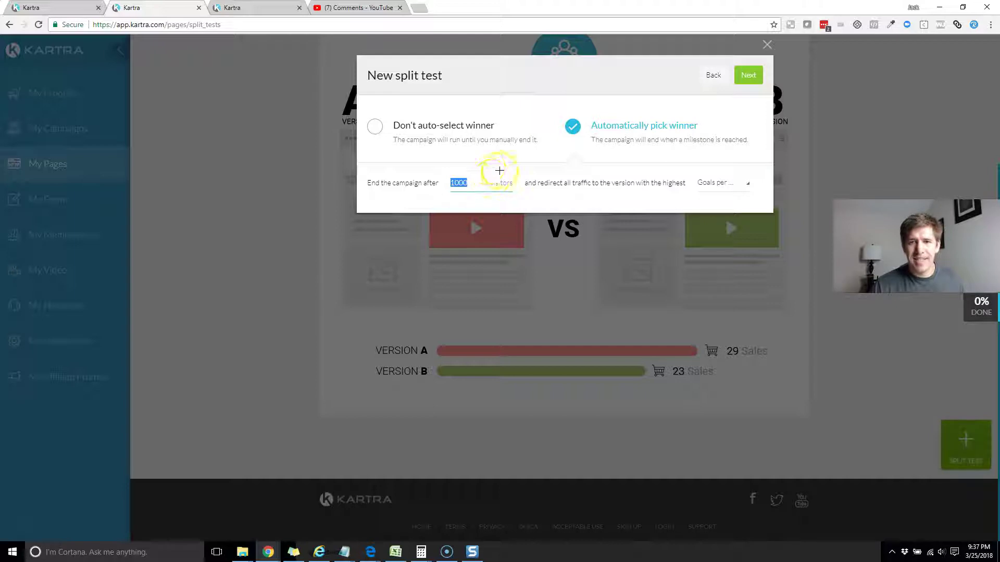
{"action": "mouse_move", "coordinate": [372, 166]}
{"action": "left_mouse_down"}
{"action": "mouse_move", "coordinate": [528, 167]}
{"action": "mouse_move", "coordinate": [520, 202]}
{"action": "mouse_move", "coordinate": [367, 204]}
{"action": "mouse_move", "coordinate": [364, 164]}
{"action": "mouse_move", "coordinate": [381, 162]}
{"action": "left_mouse_up"}
{"action": "left_click", "coordinate": [404, 169]}
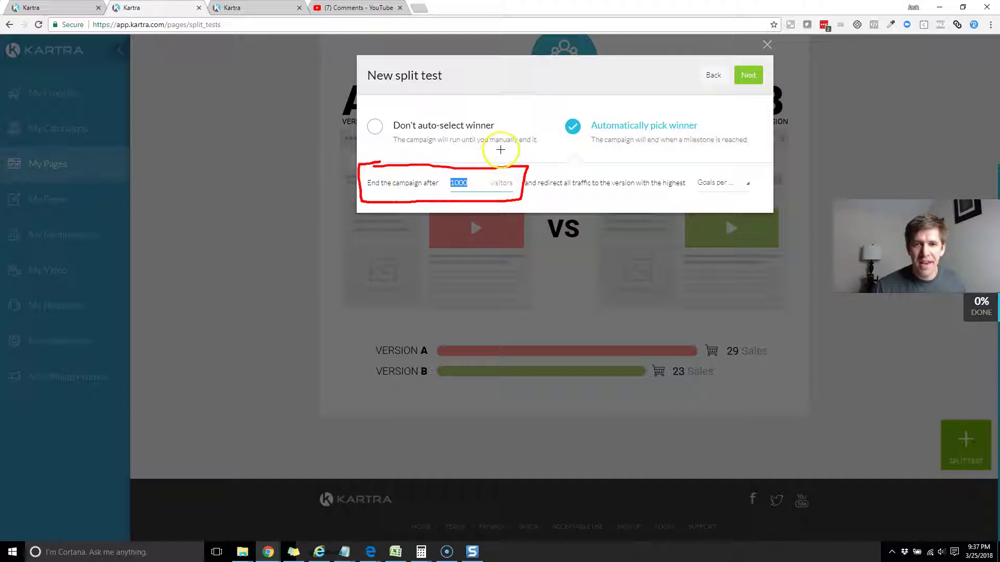
{"action": "left_click_drag", "start_coordinate": [435, 155], "coordinate": [442, 171]}
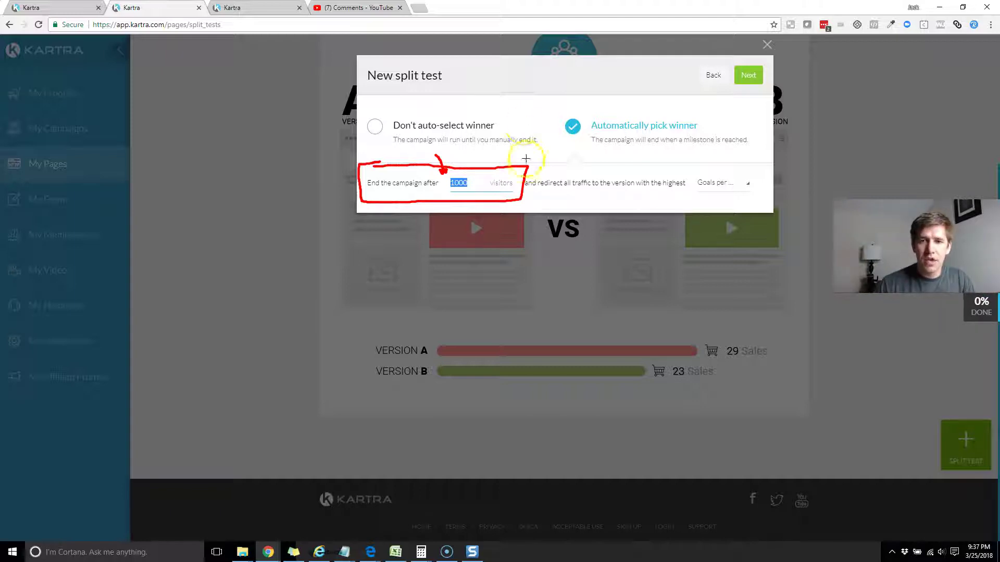
{"action": "mouse_move", "coordinate": [527, 64]}
{"action": "left_mouse_down"}
{"action": "mouse_move", "coordinate": [517, 64]}
{"action": "mouse_move", "coordinate": [526, 89]}
{"action": "mouse_move", "coordinate": [548, 64]}
{"action": "mouse_move", "coordinate": [565, 68]}
{"action": "left_mouse_up"}
{"action": "mouse_move", "coordinate": [591, 67]}
{"action": "left_mouse_down"}
{"action": "mouse_move", "coordinate": [567, 98]}
{"action": "mouse_move", "coordinate": [580, 87]}
{"action": "left_mouse_up"}
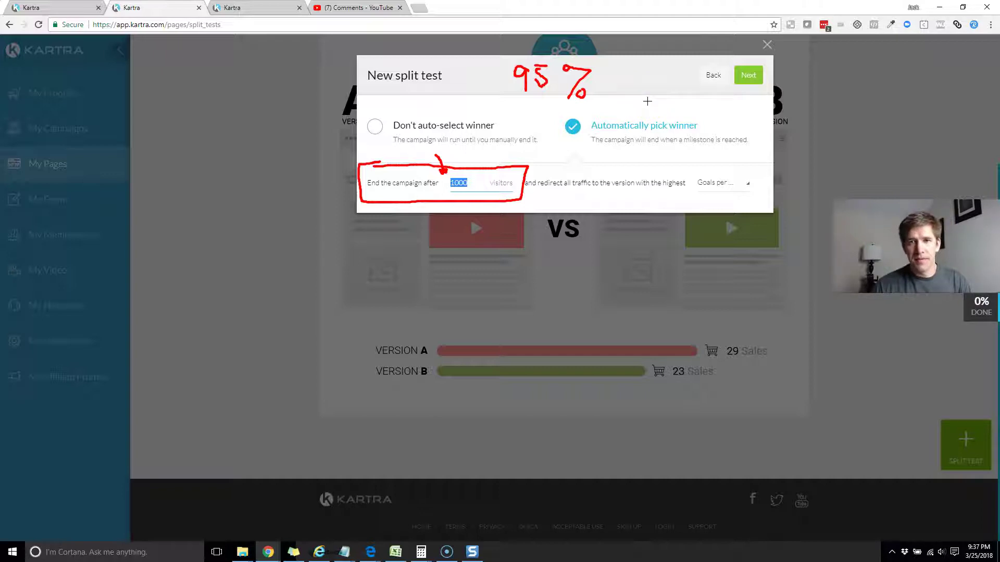
{"action": "mouse_move", "coordinate": [315, 400]}
{"action": "left_mouse_down"}
{"action": "mouse_move", "coordinate": [502, 286]}
{"action": "mouse_move", "coordinate": [687, 396]}
{"action": "mouse_move", "coordinate": [817, 398]}
{"action": "left_mouse_up"}
{"action": "left_click_drag", "start_coordinate": [586, 161], "coordinate": [586, 166]}
{"action": "left_click_drag", "start_coordinate": [582, 203], "coordinate": [579, 246]}
{"action": "left_click_drag", "start_coordinate": [575, 280], "coordinate": [574, 294]}
{"action": "left_click_drag", "start_coordinate": [565, 342], "coordinate": [564, 358]}
{"action": "left_click_drag", "start_coordinate": [559, 398], "coordinate": [559, 403]}
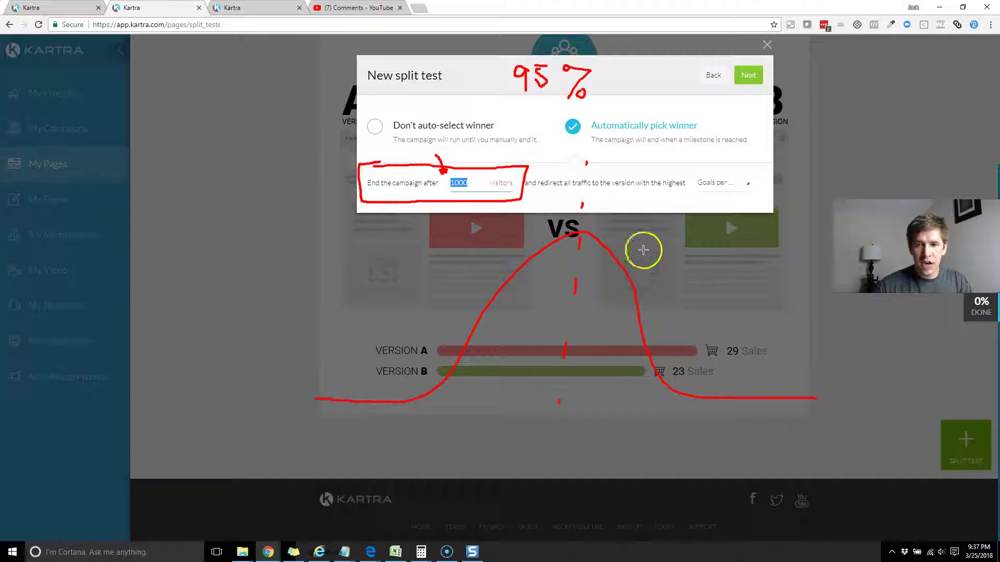
{"action": "mouse_move", "coordinate": [693, 218]}
{"action": "left_mouse_down"}
{"action": "mouse_move", "coordinate": [688, 243]}
{"action": "mouse_move", "coordinate": [691, 218]}
{"action": "mouse_move", "coordinate": [693, 237]}
{"action": "left_mouse_up"}
{"action": "mouse_move", "coordinate": [640, 282]}
{"action": "left_mouse_down"}
{"action": "mouse_move", "coordinate": [805, 276]}
{"action": "mouse_move", "coordinate": [785, 280]}
{"action": "left_mouse_up"}
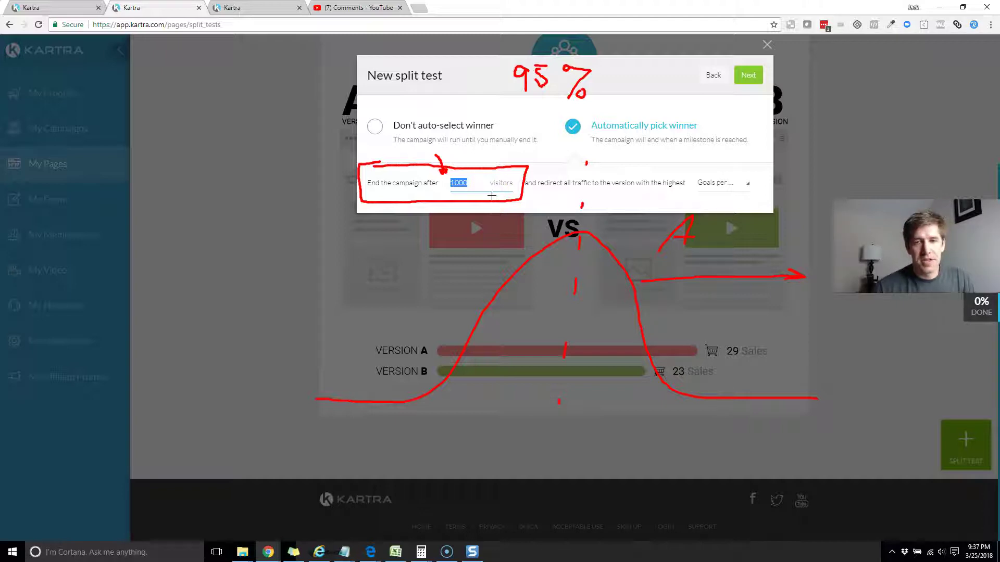
{"action": "key", "text": "Escape"}
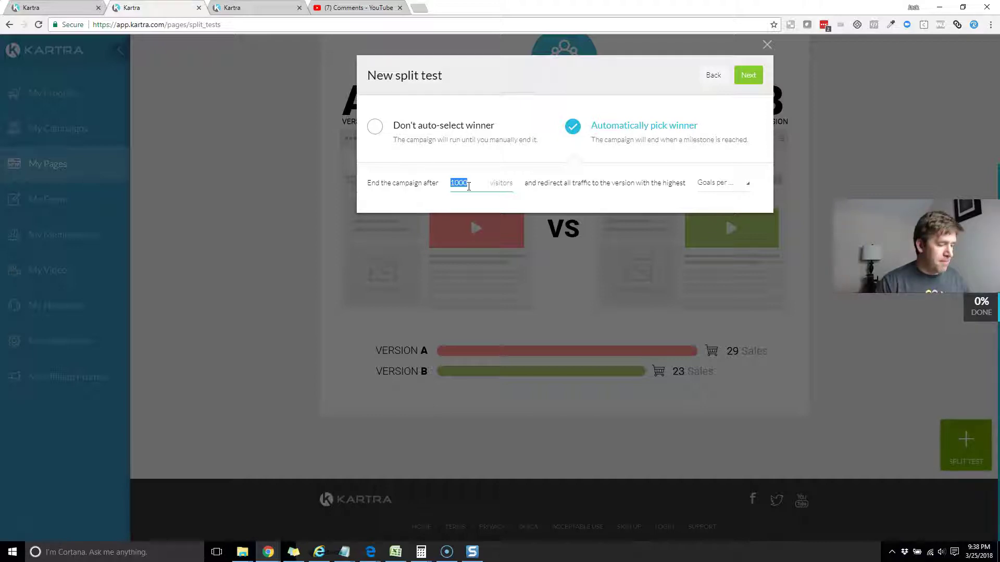
Set the threshold to 500 visitors, then choose Add Tags with the Options Traders category
{"action": "type", "text": "500"}
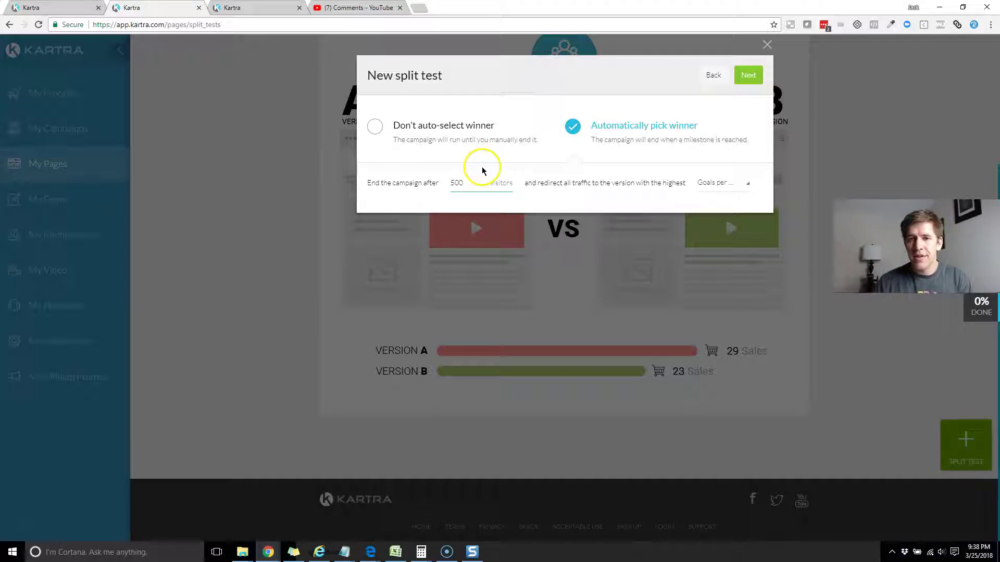
{"action": "left_click", "coordinate": [747, 77]}
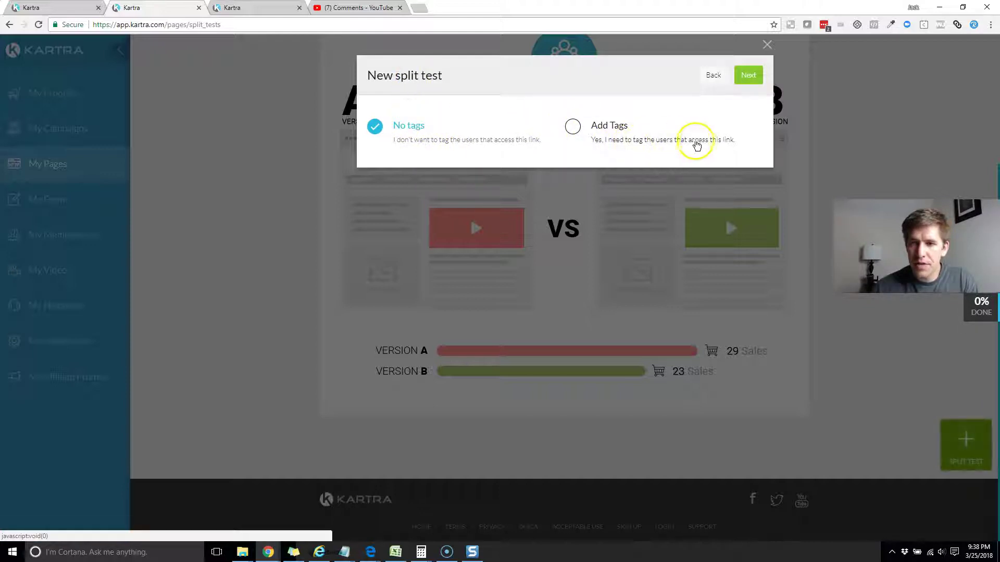
{"action": "left_click", "coordinate": [573, 130]}
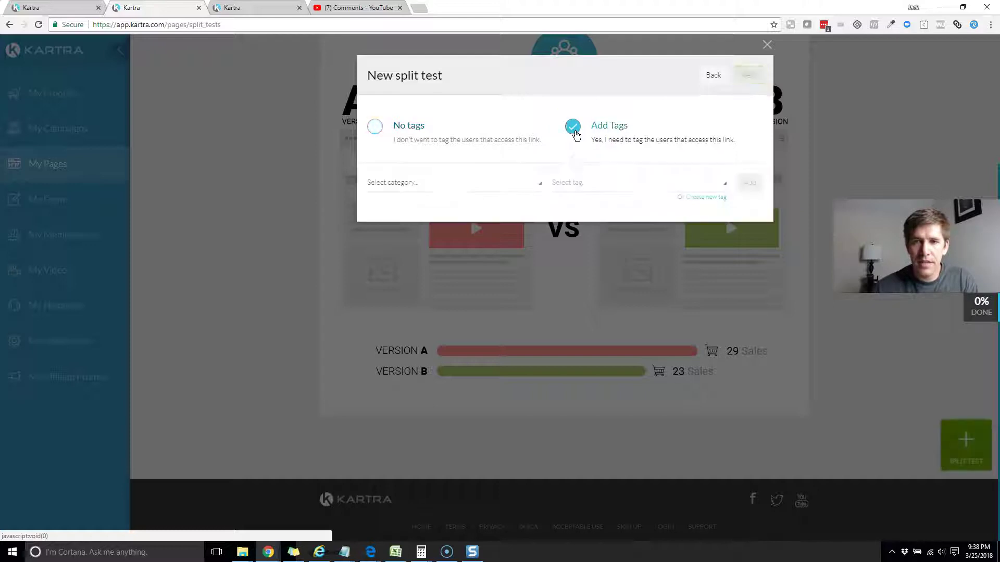
{"action": "left_click", "coordinate": [473, 186]}
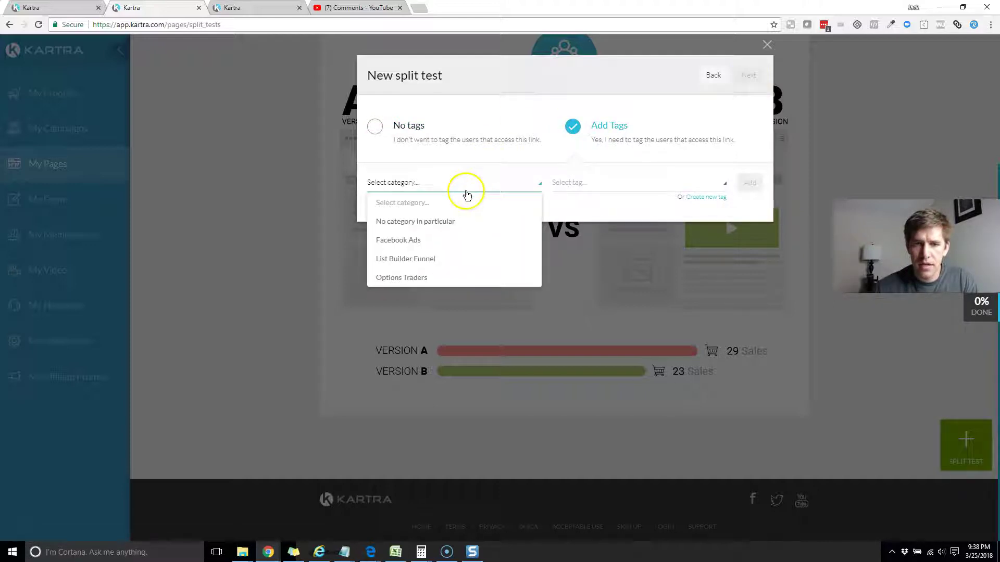
{"action": "left_click", "coordinate": [400, 278]}
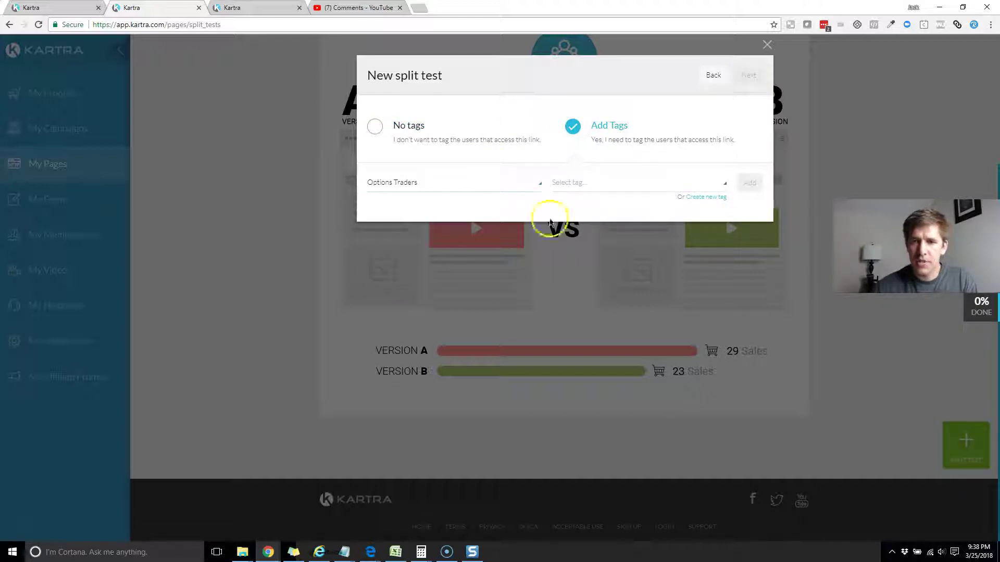
{"action": "left_click", "coordinate": [706, 196]}
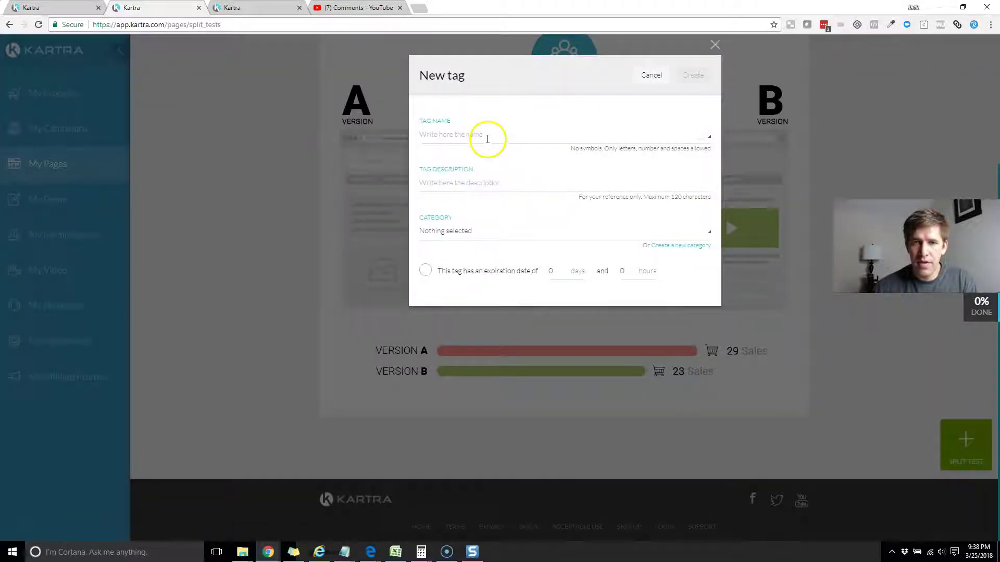
Name the new tag 'Trade Alert Split Test User'
{"action": "left_click", "coordinate": [487, 137]}
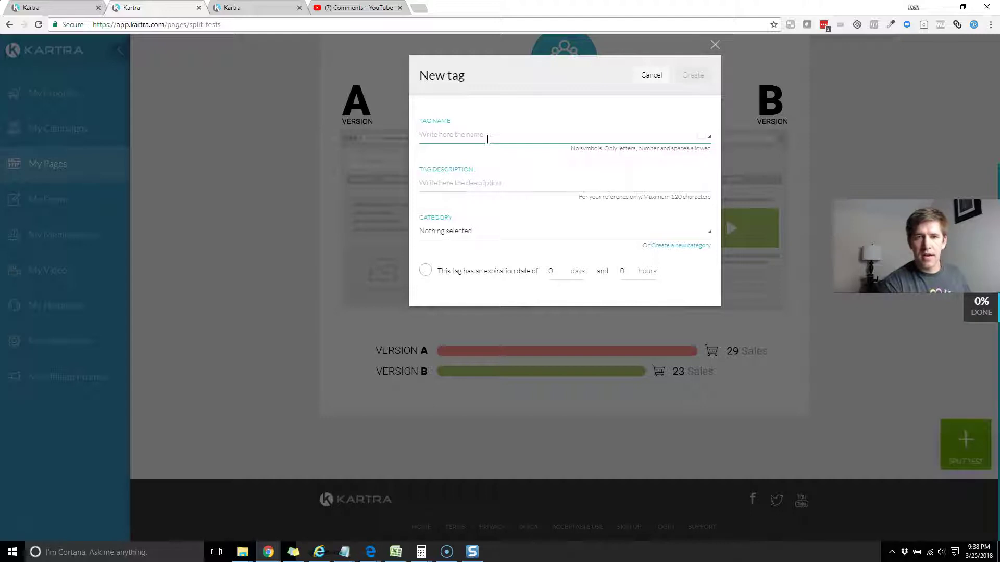
{"action": "type", "text": "T"}
{"action": "key", "text": "BackSpace"}
{"action": "type", "text": "Trade"}
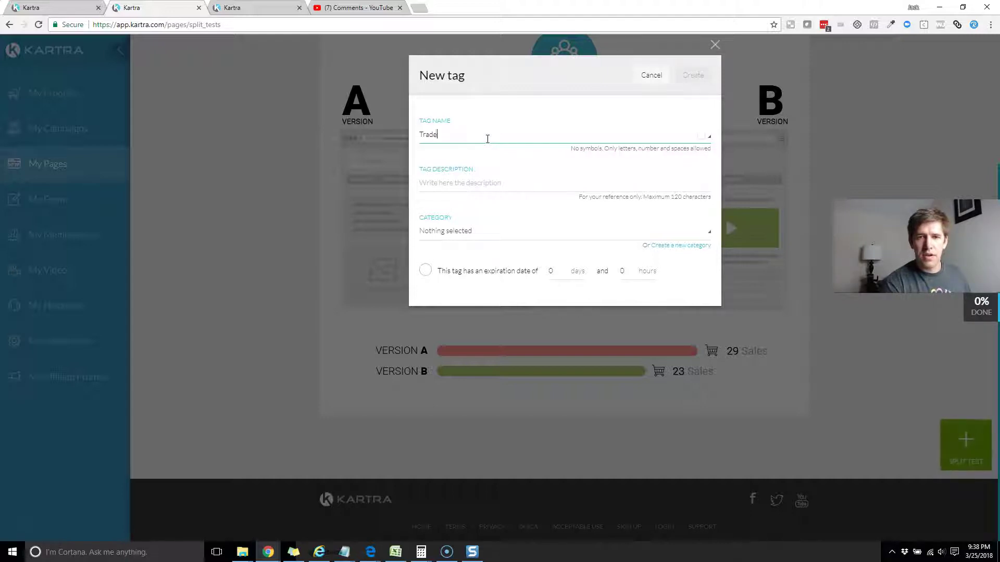
{"action": "type", "text": " Alert SP"}
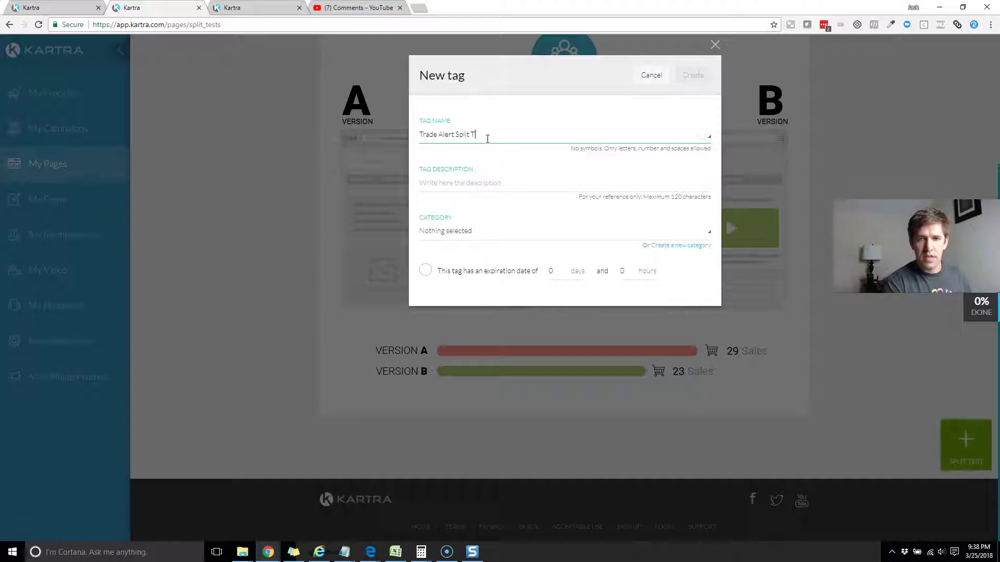
{"action": "key", "text": "Tab"}
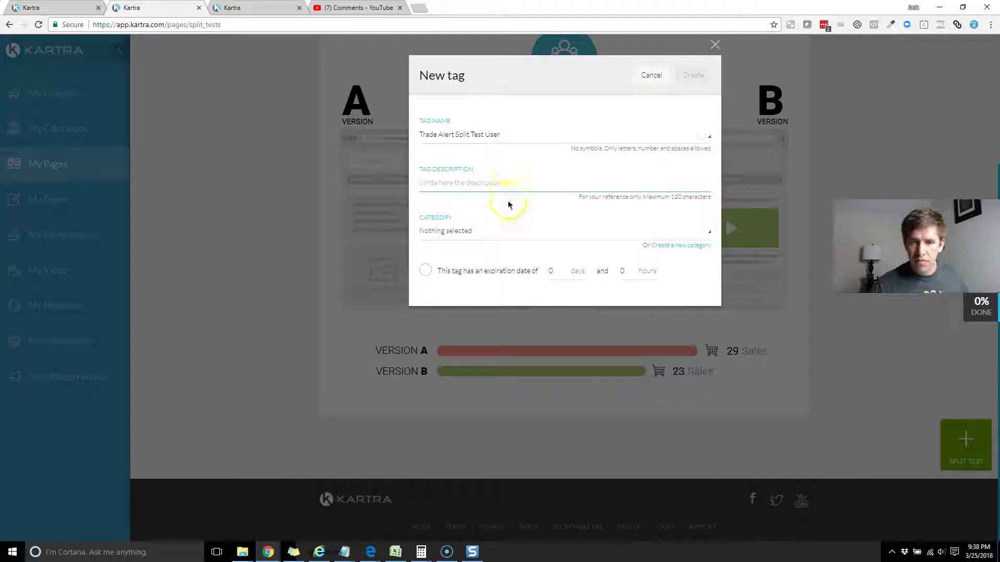
File the tag under the Options Traders category and give it a yellow colour
{"action": "left_click", "coordinate": [500, 229]}
{"action": "left_click", "coordinate": [434, 310]}
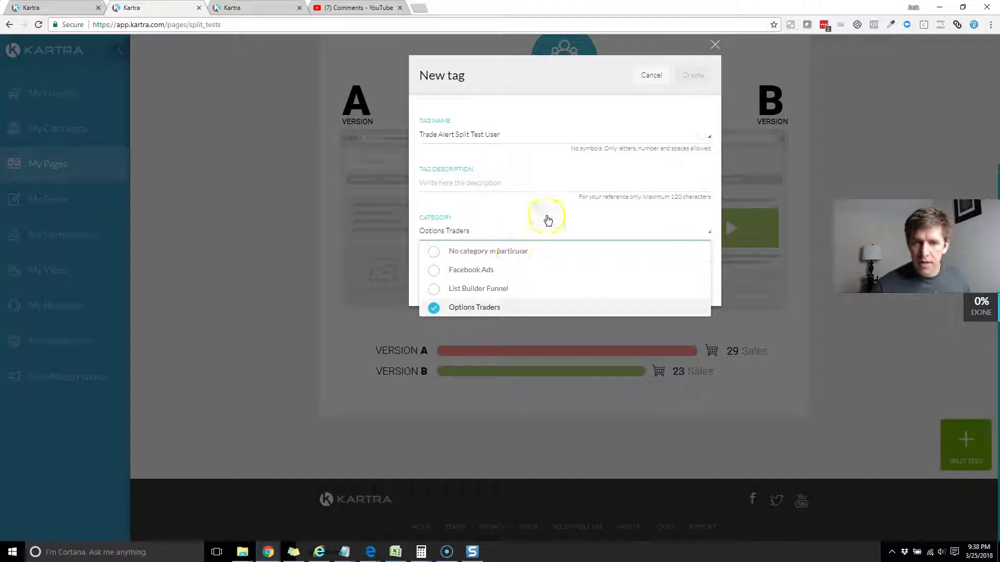
{"action": "left_click", "coordinate": [553, 208]}
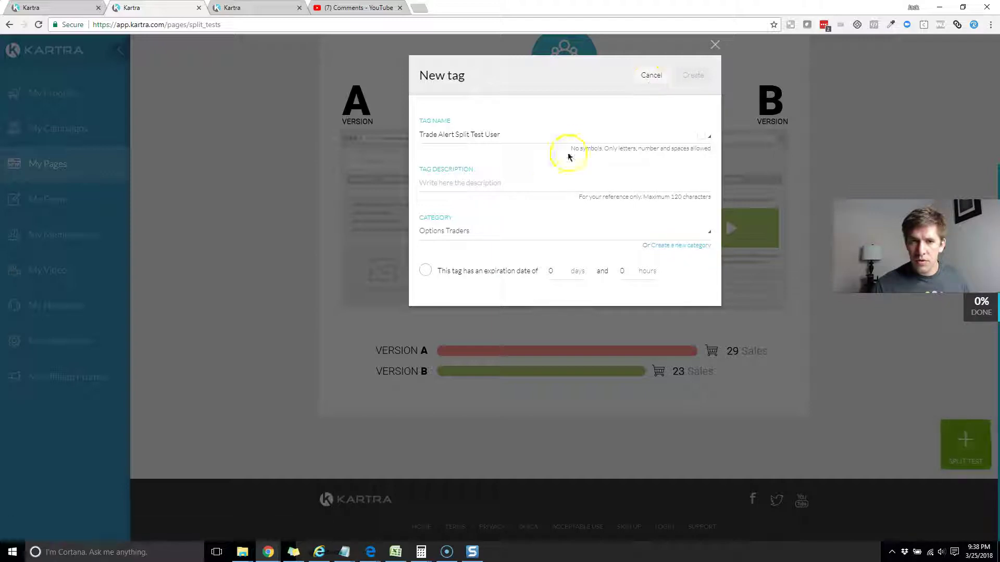
{"action": "left_click", "coordinate": [704, 138]}
{"action": "left_click", "coordinate": [704, 138]}
{"action": "left_click", "coordinate": [704, 138]}
{"action": "left_click", "coordinate": [696, 161]}
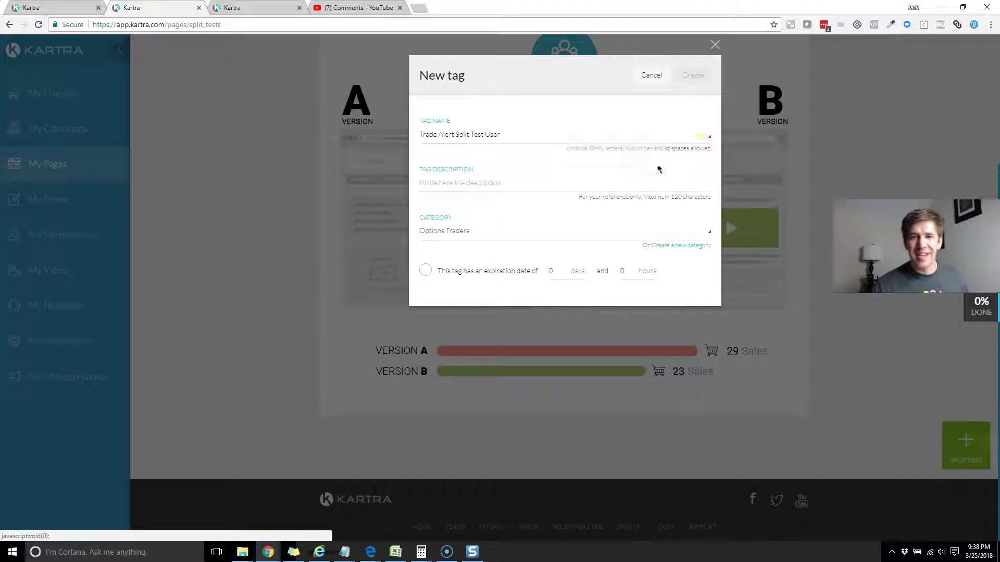
Add the description 'Opted in during split testing' and create the tag
{"action": "left_click", "coordinate": [500, 181]}
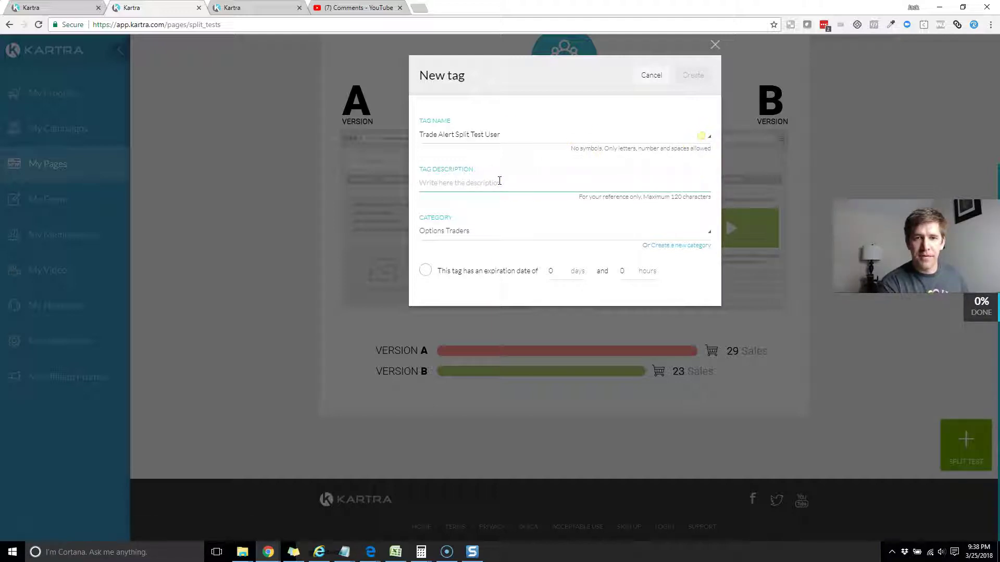
{"action": "type", "text": "T"}
{"action": "key", "text": "BackSpace"}
{"action": "type", "text": "Opte"}
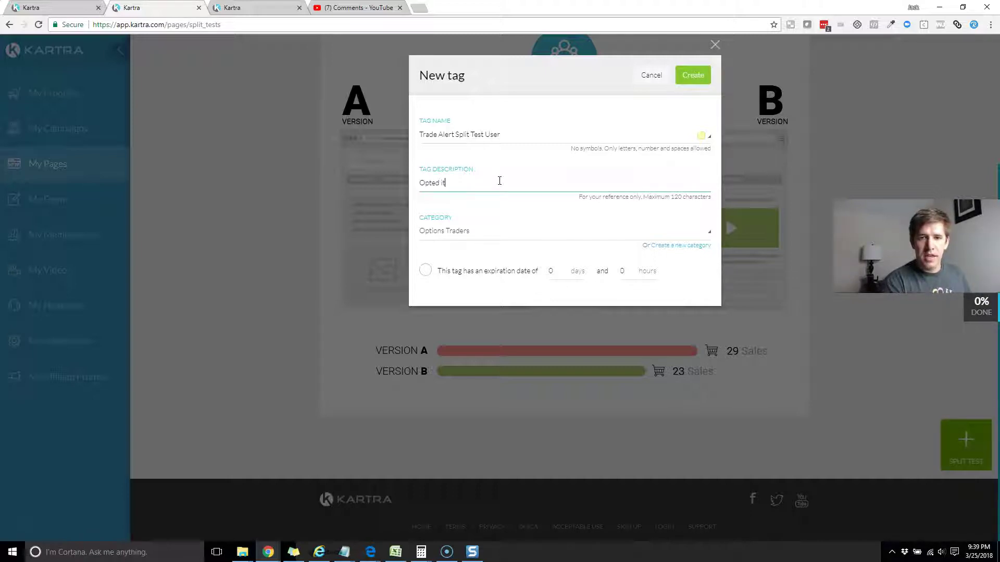
{"action": "type", "text": "d in during split testing"}
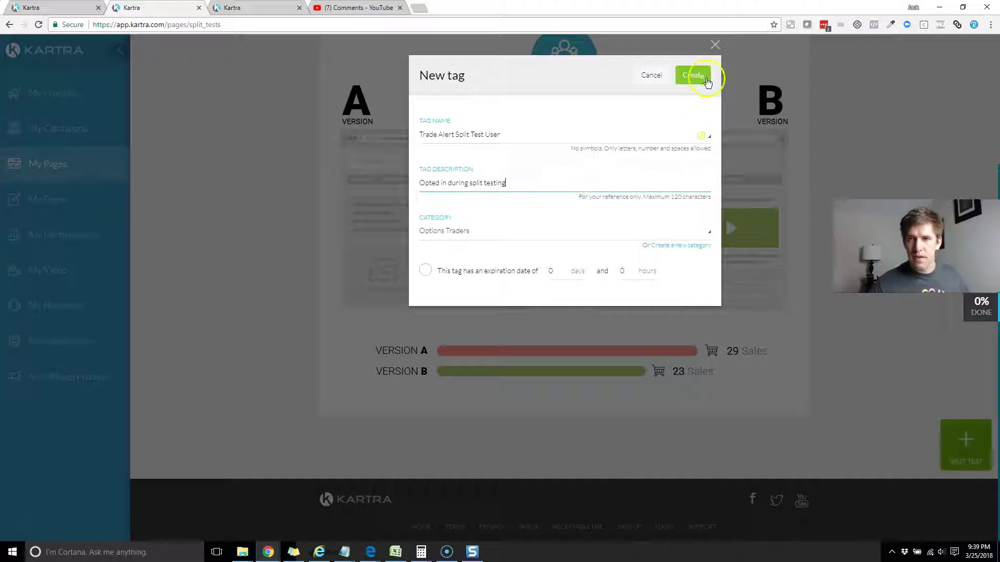
{"action": "left_click", "coordinate": [703, 76]}
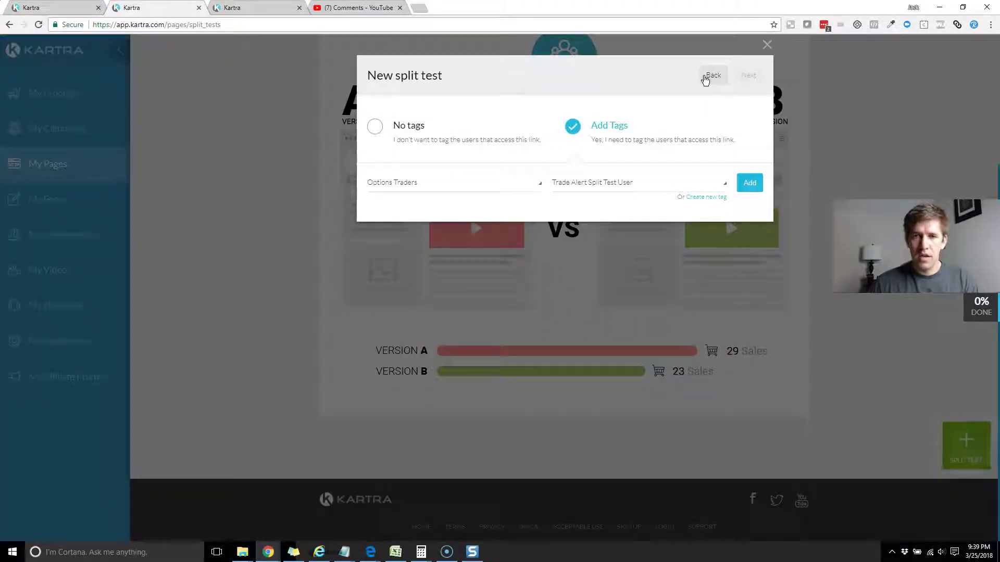
Attach the Trade Alert Split Test User tag and finish the wizard to generate the campaign link
{"action": "left_click", "coordinate": [567, 162]}
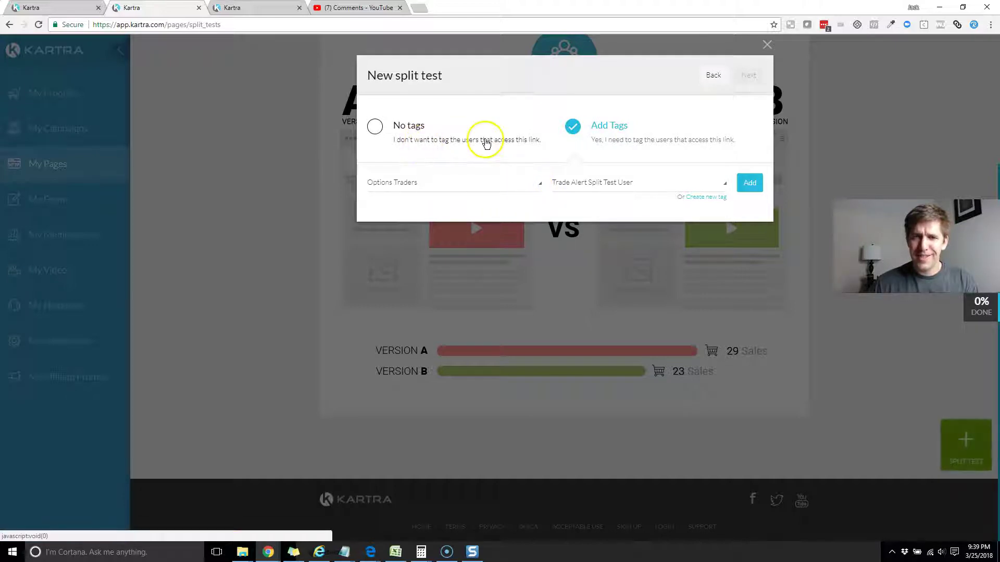
{"action": "left_click", "coordinate": [743, 188]}
{"action": "left_click", "coordinate": [753, 69]}
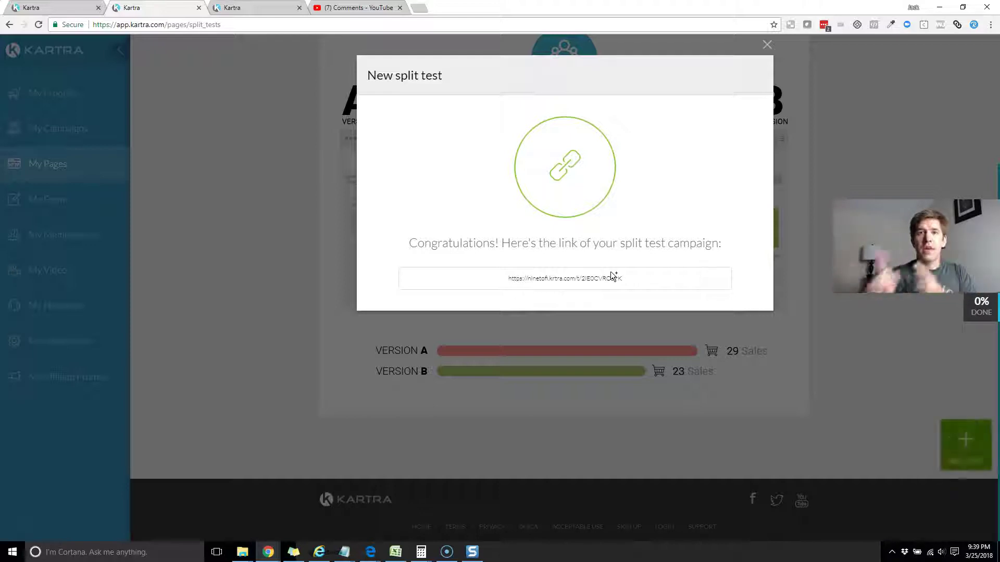
Select the generated campaign link URL and close the New split test wizard
{"action": "left_click_drag", "start_coordinate": [630, 278], "coordinate": [486, 282]}
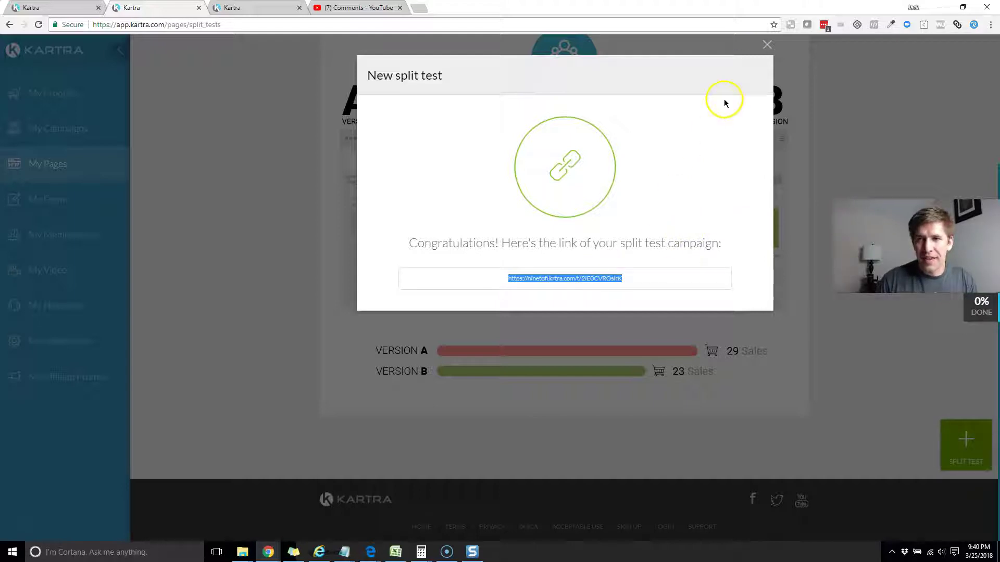
{"action": "left_click", "coordinate": [765, 46]}
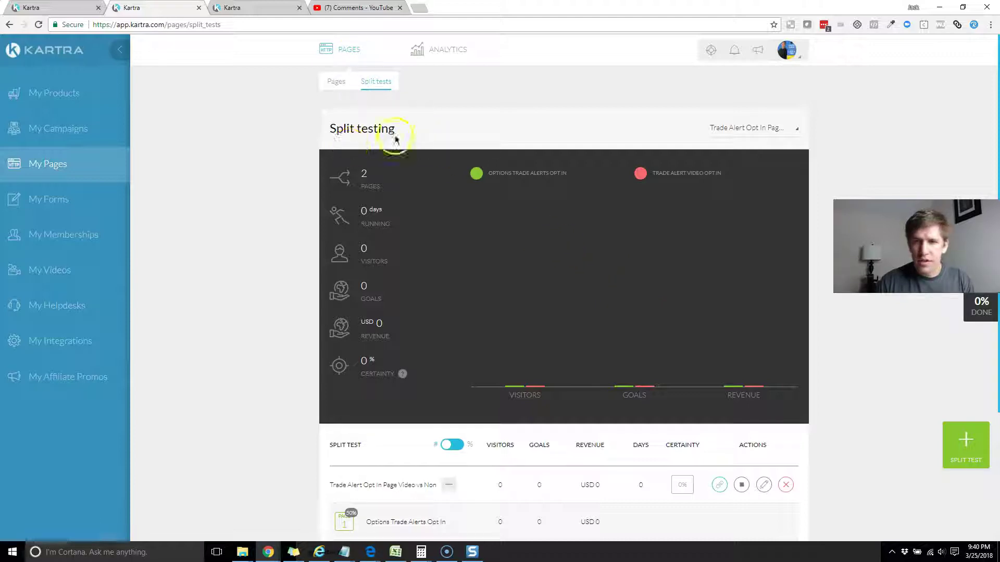
{"action": "left_click", "coordinate": [747, 131]}
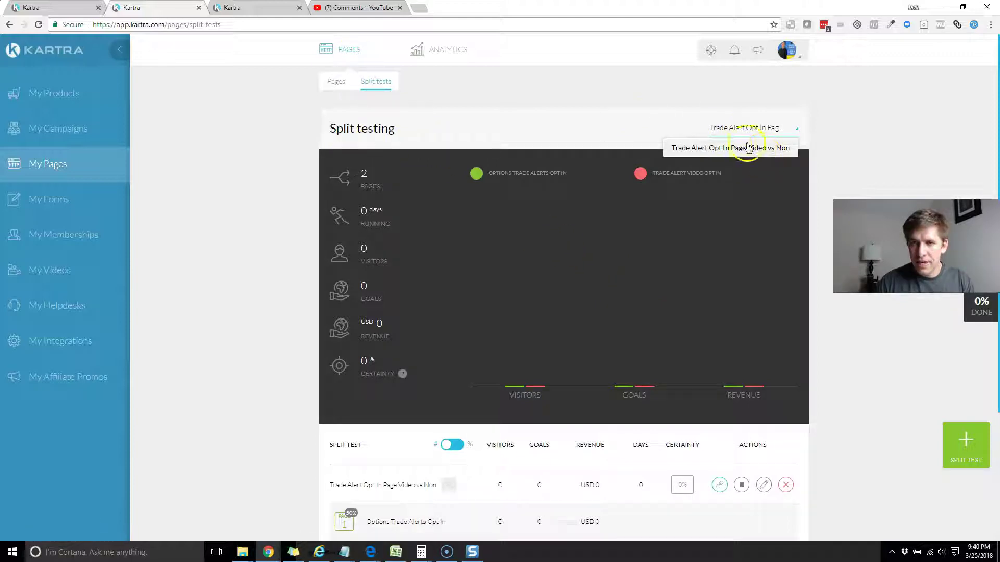
{"action": "left_click", "coordinate": [738, 131]}
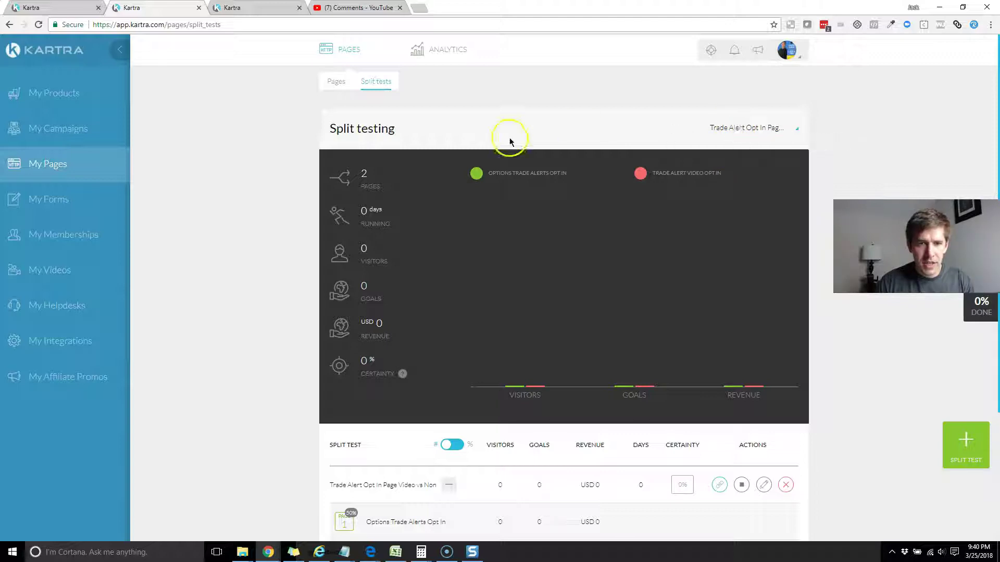
{"action": "double_click", "coordinate": [363, 176]}
{"action": "left_click", "coordinate": [373, 183]}
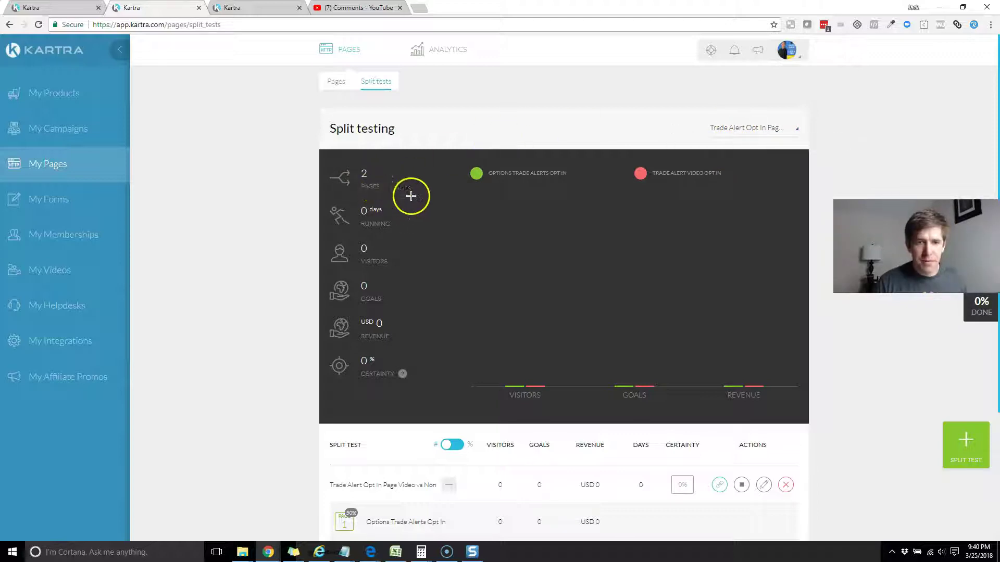
{"action": "left_click_drag", "start_coordinate": [413, 192], "coordinate": [396, 237]}
{"action": "left_click", "coordinate": [401, 284]}
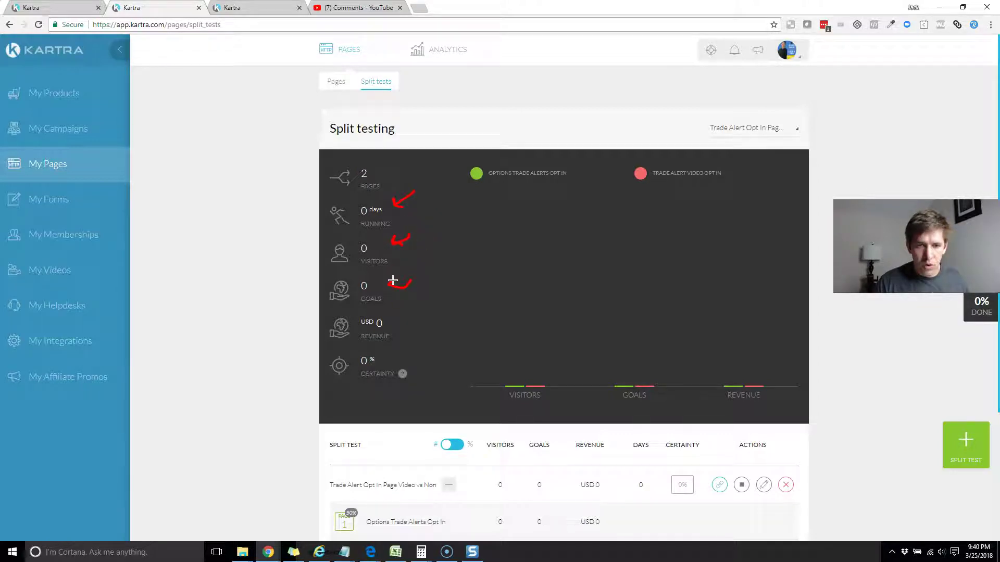
{"action": "left_click_drag", "start_coordinate": [414, 313], "coordinate": [407, 323]}
{"action": "left_click", "coordinate": [420, 357]}
{"action": "left_click", "coordinate": [382, 359]}
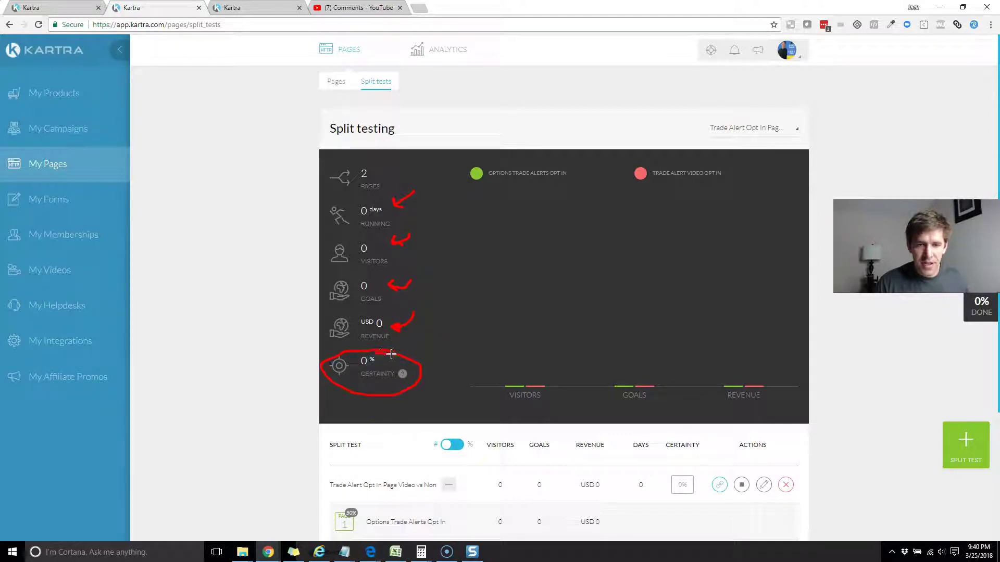
{"action": "left_click", "coordinate": [403, 374]}
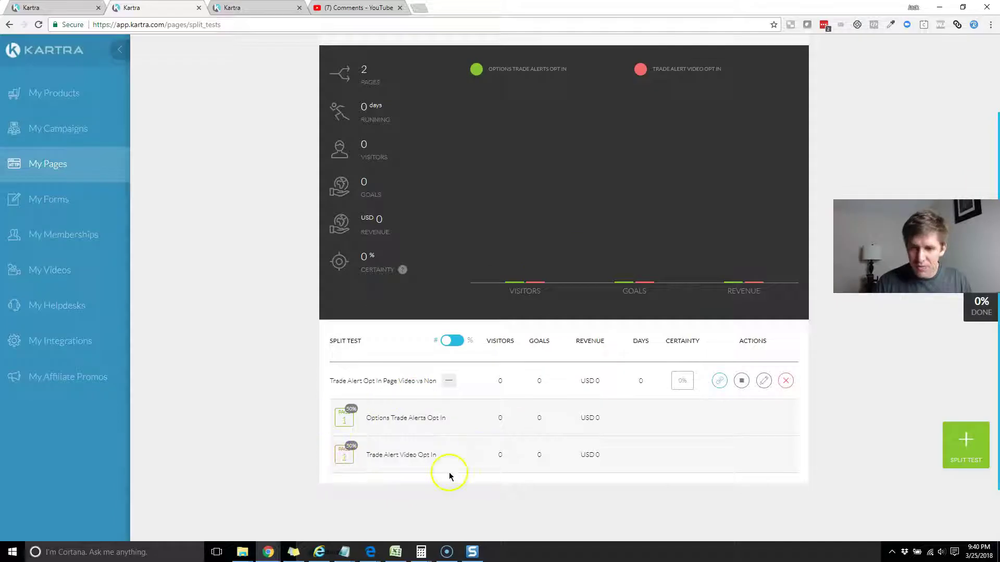
Switch the #/% header toggle so visitors, goals and revenue display as percentages
{"action": "left_click", "coordinate": [456, 343]}
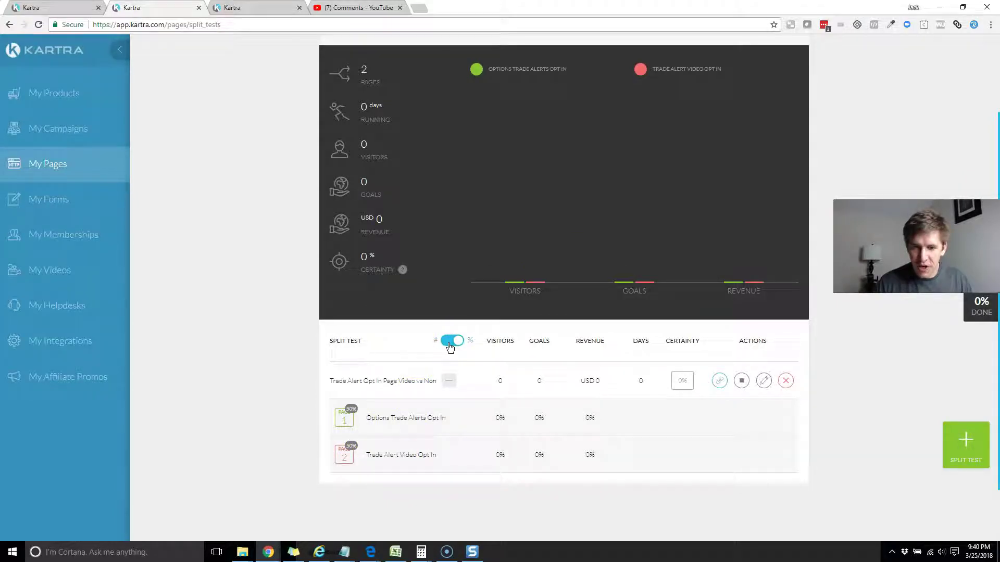
{"action": "left_click", "coordinate": [449, 348]}
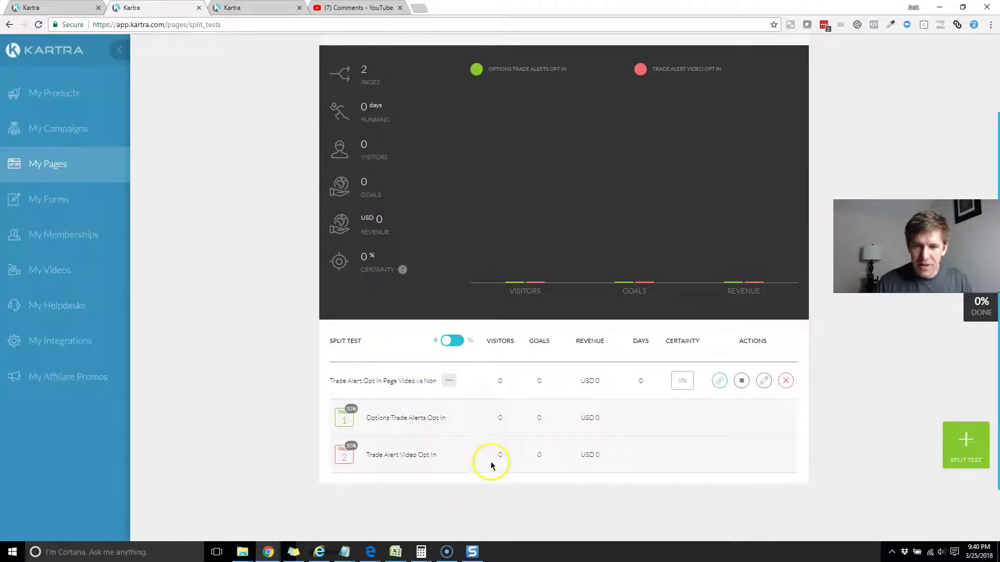
{"action": "left_click", "coordinate": [454, 343]}
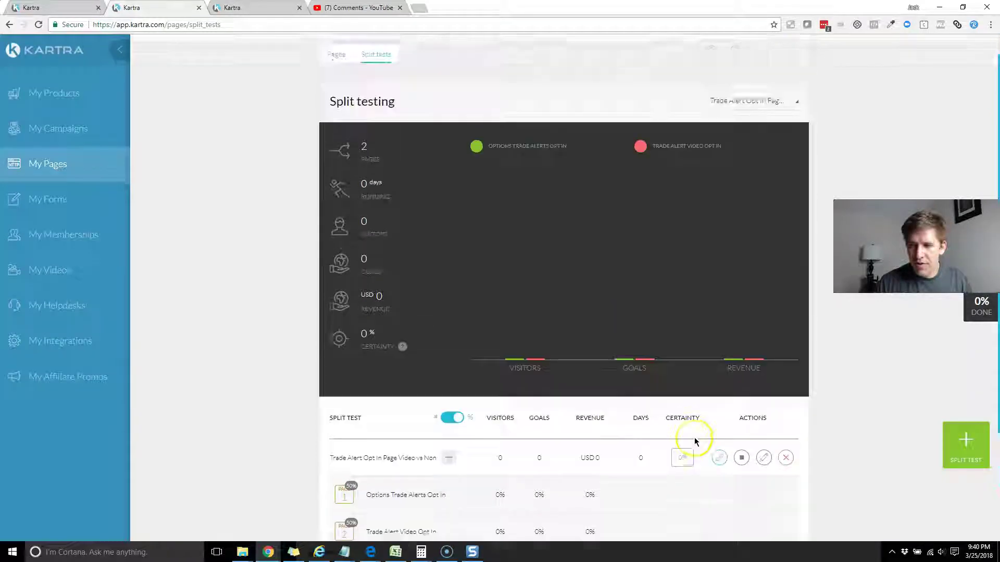